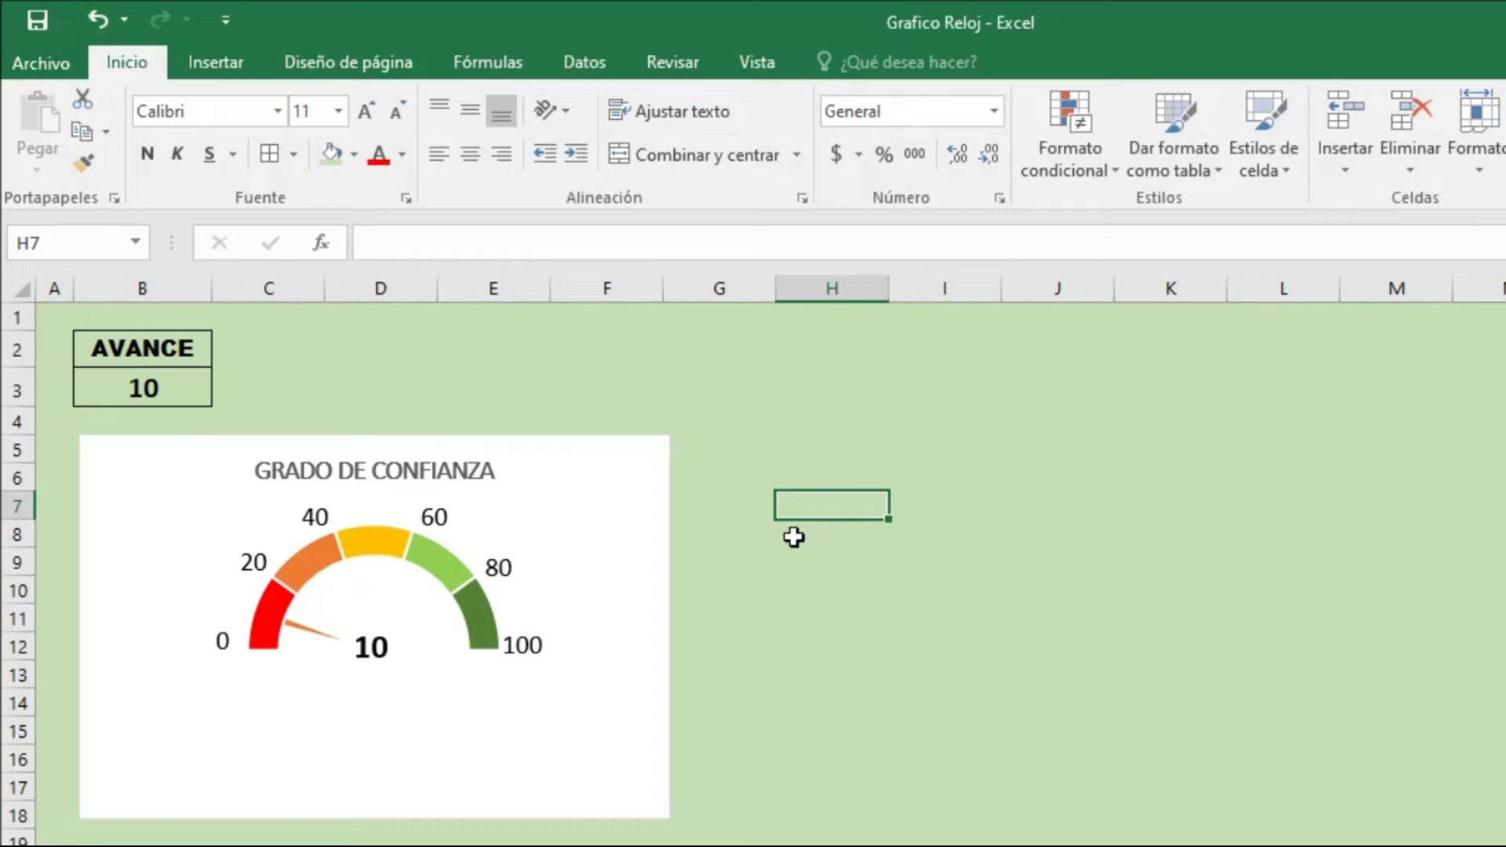
- Test the gauge by setting AVANCE in B3 to 25, then 50, then 75 from its dropdown
left_click(786, 541)
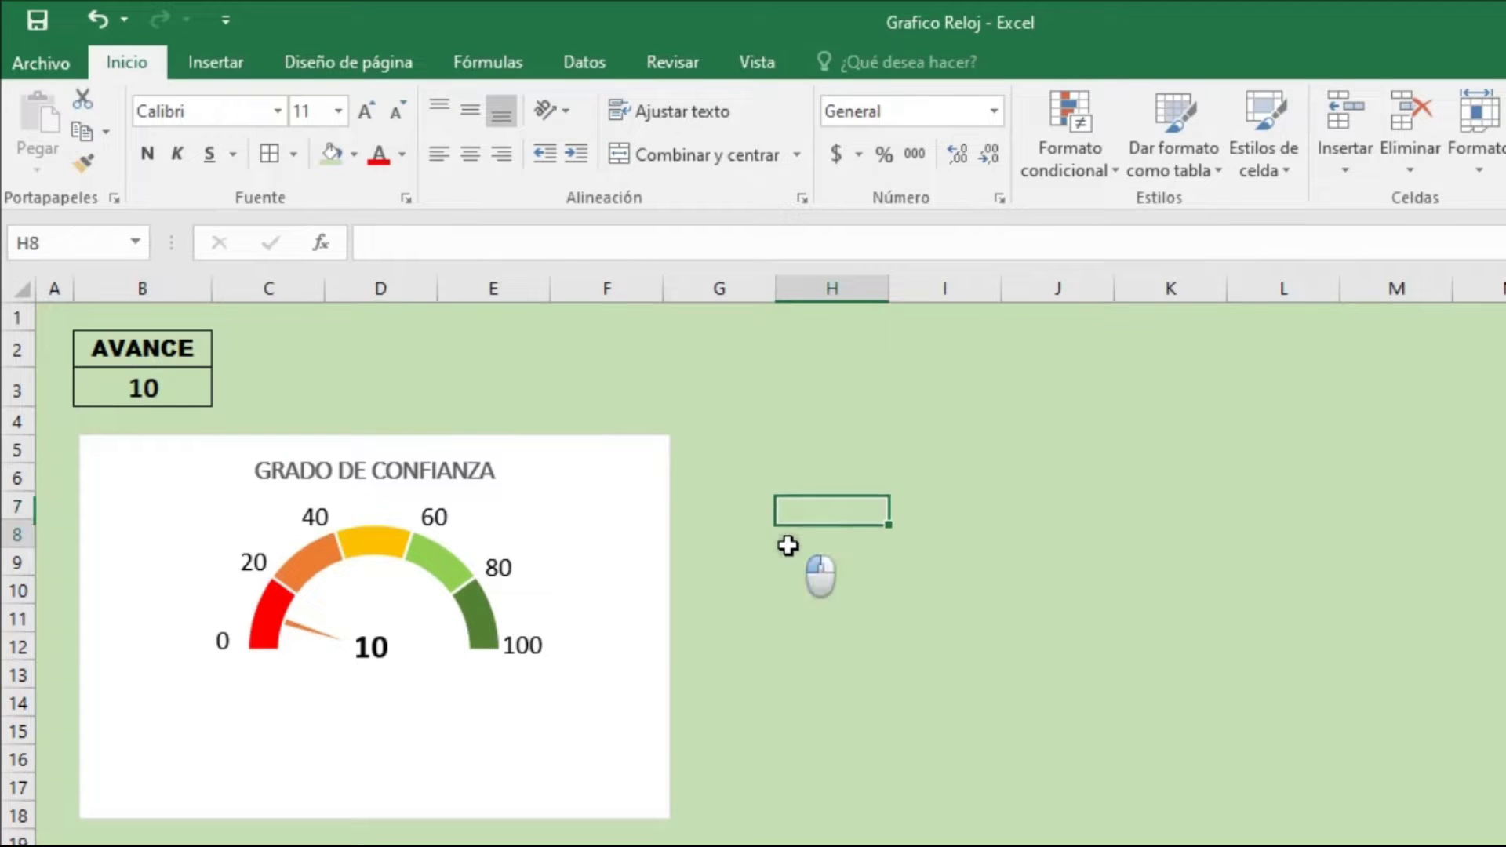
left_click(161, 388)
left_click(222, 390)
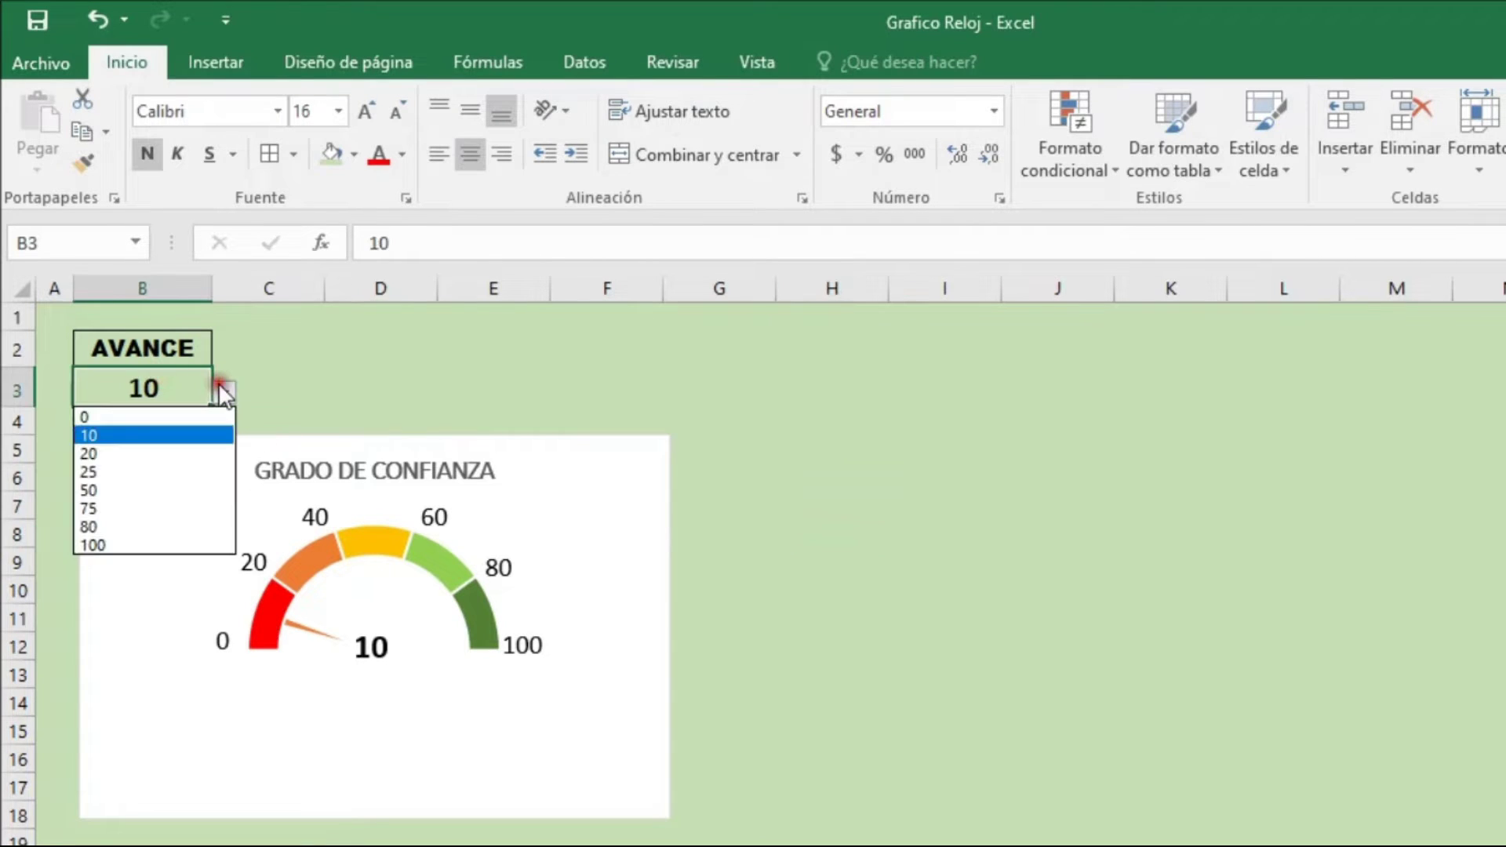
left_click(143, 469)
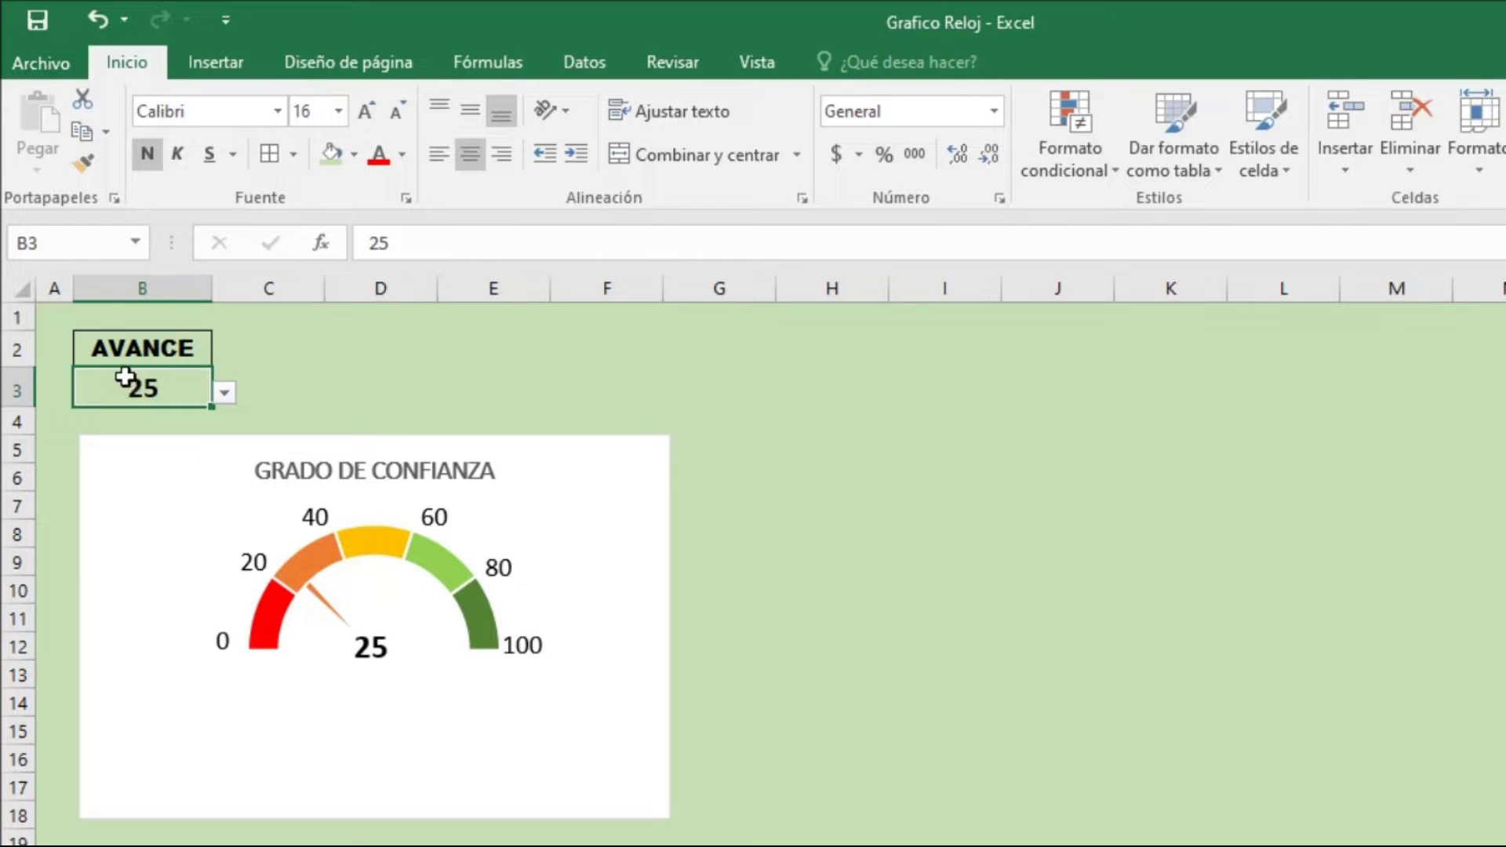
left_click(223, 393)
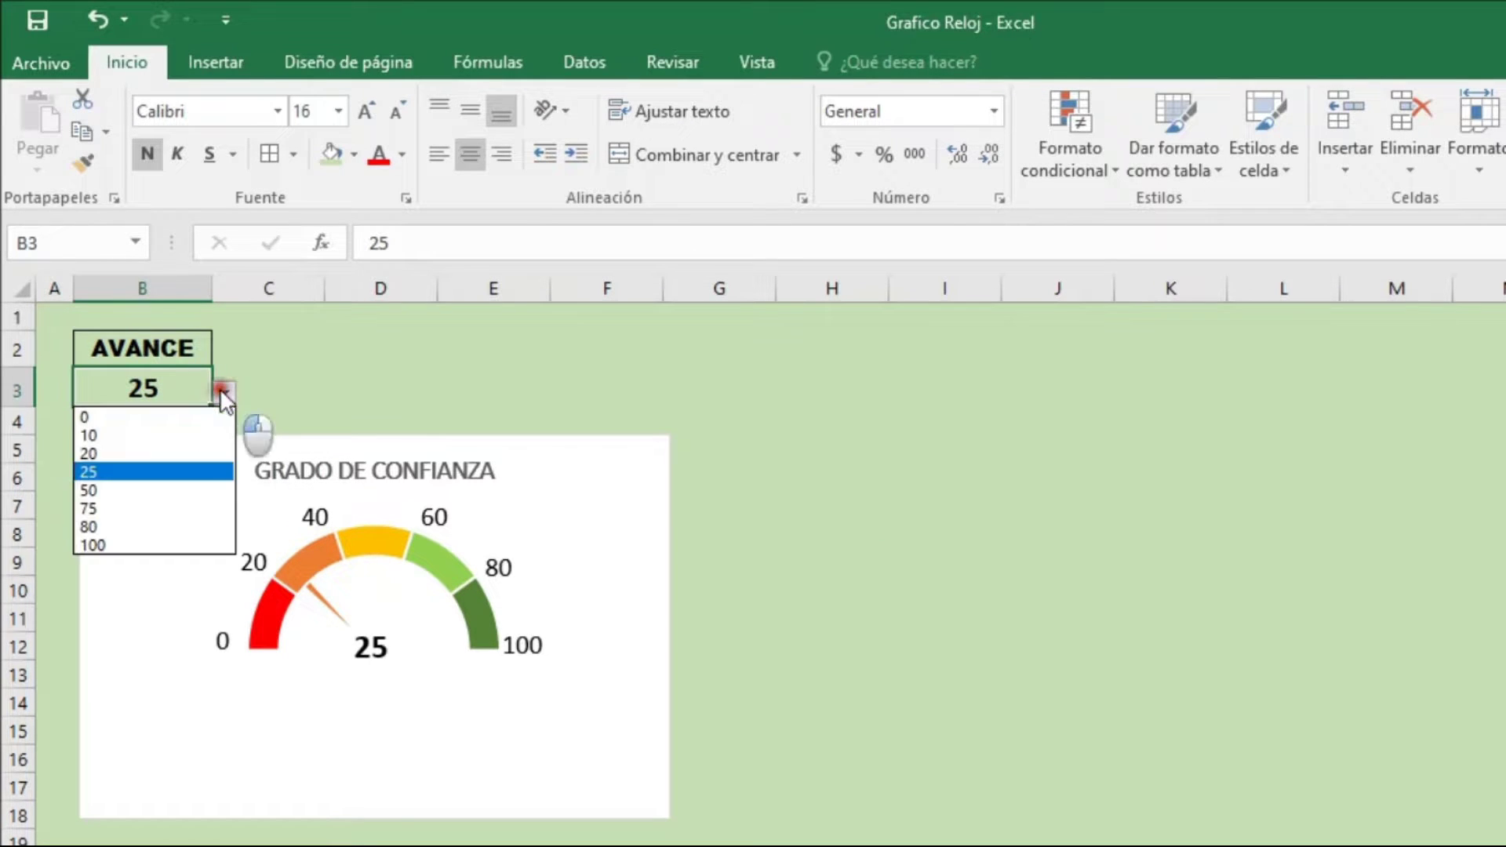
left_click(138, 493)
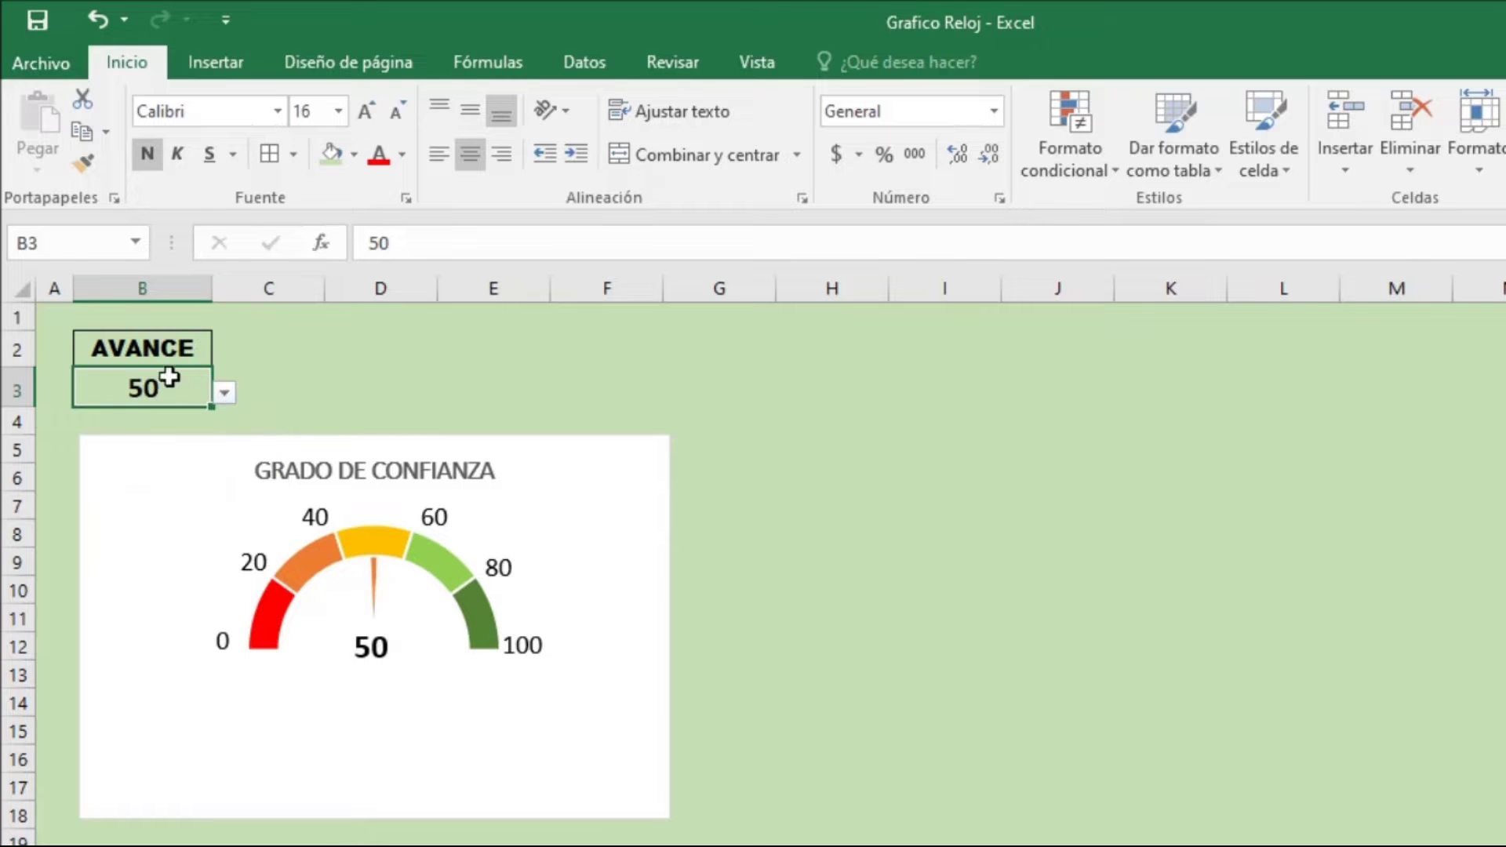
left_click(225, 393)
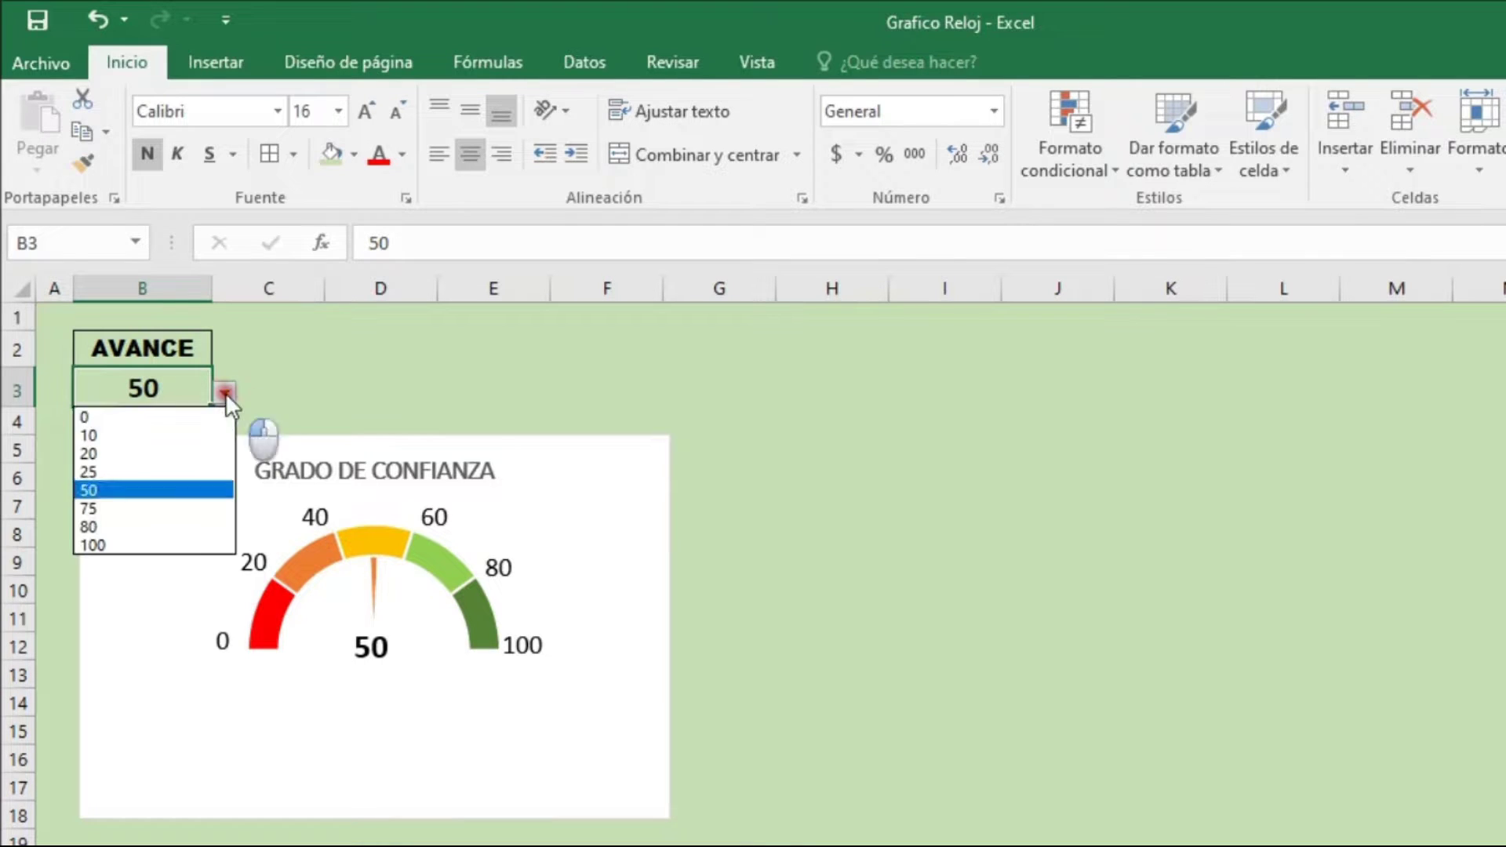
left_click(148, 503)
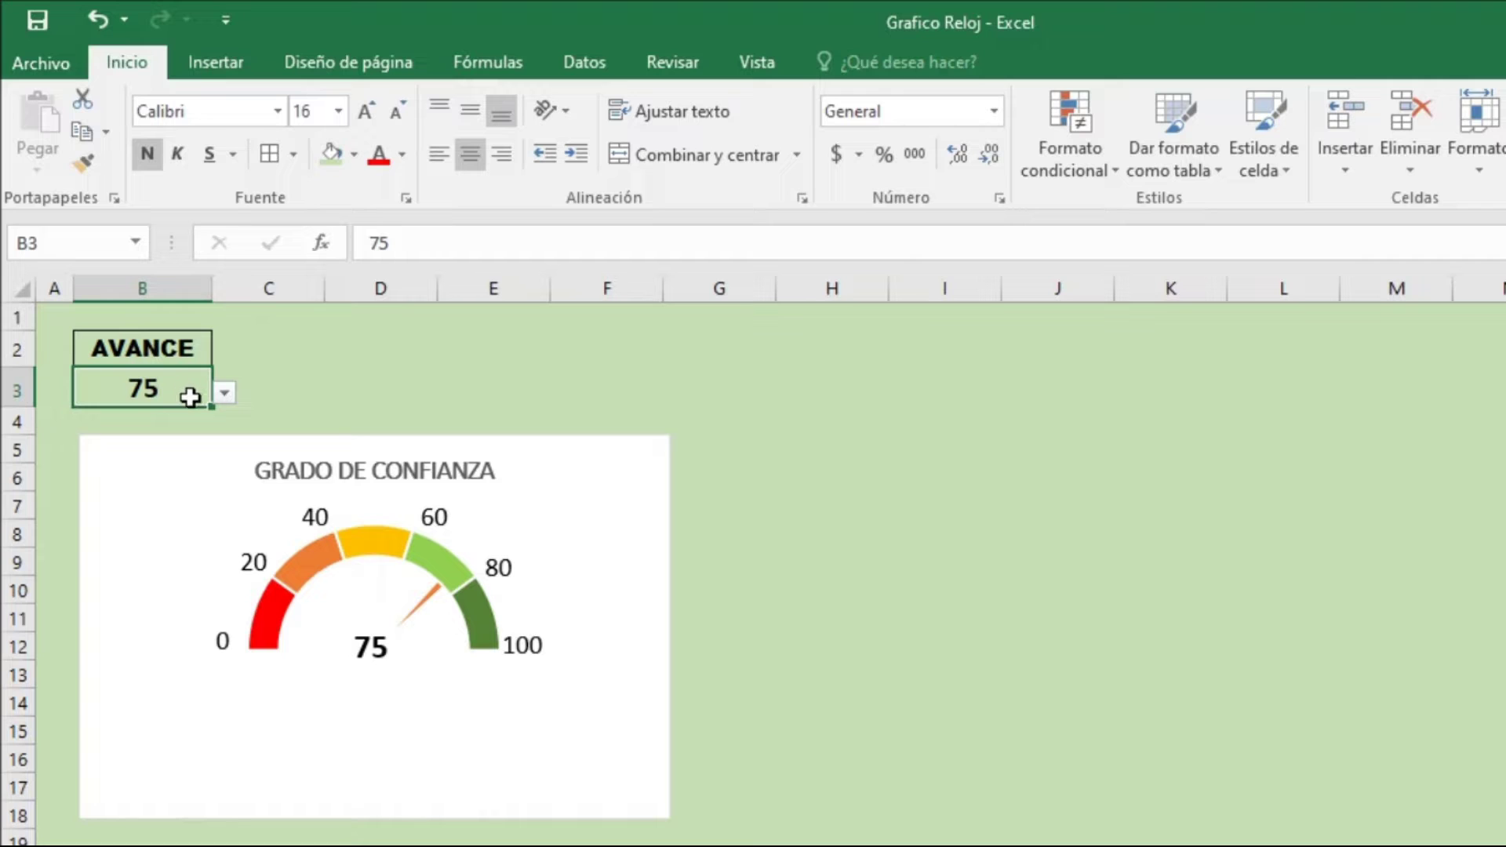
- Cycle AVANCE through 80, 25 and 20, finishing back on 80
left_click(224, 392)
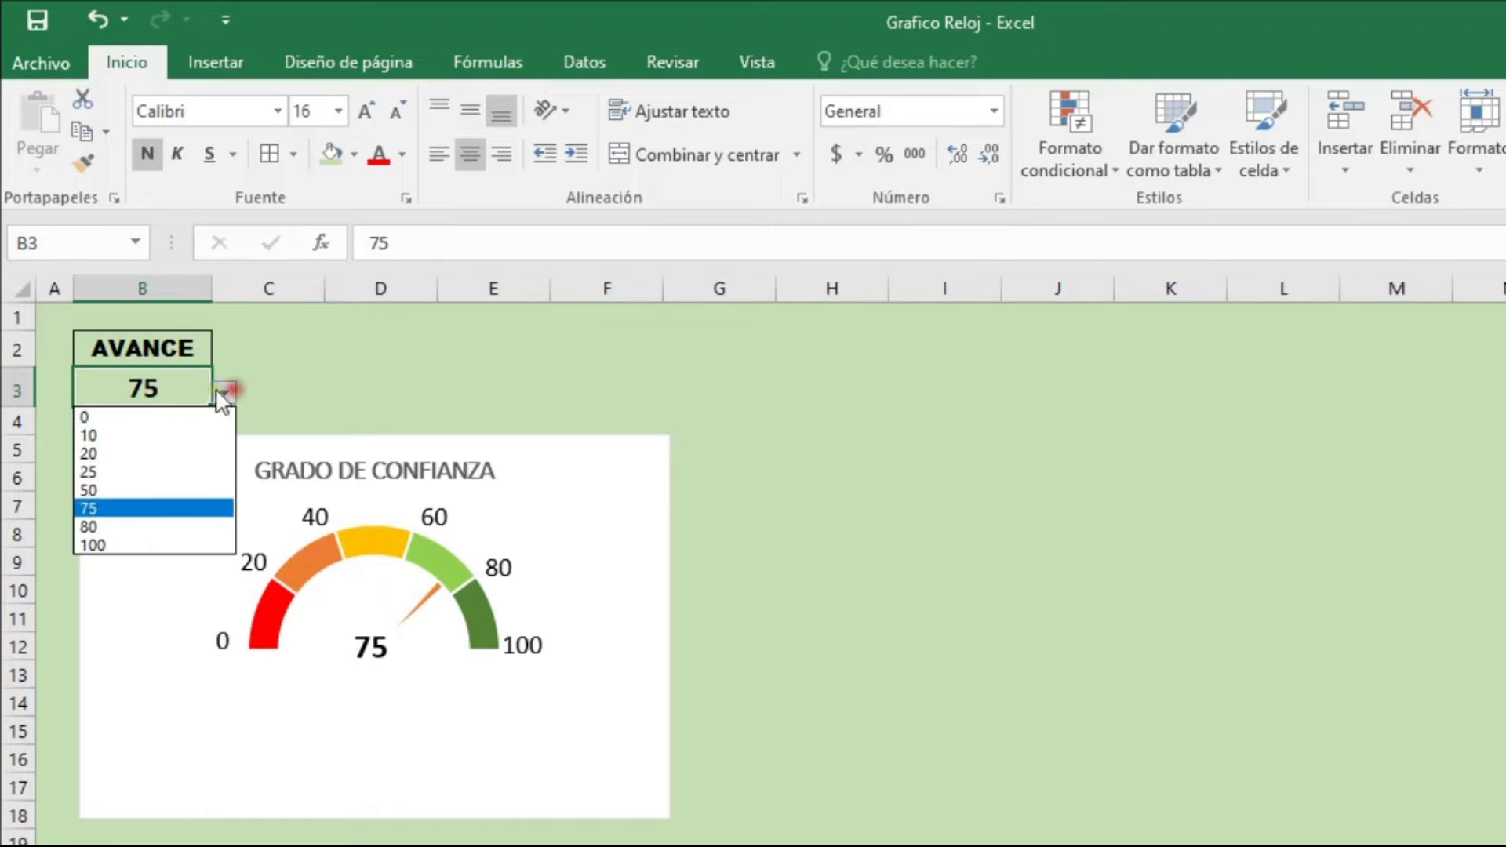
left_click(122, 521)
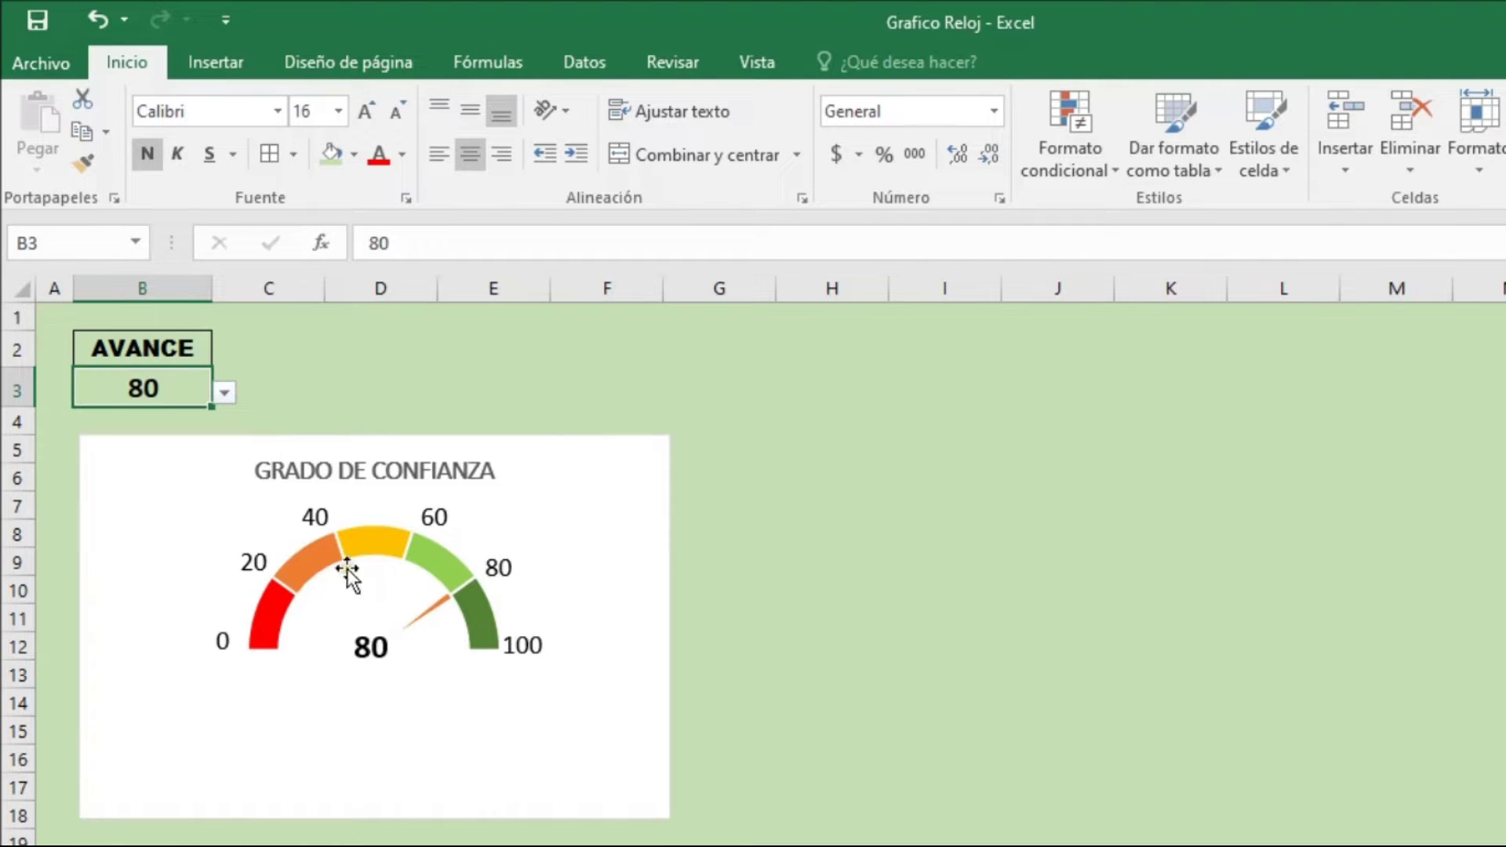
left_click(232, 395)
left_click(162, 472)
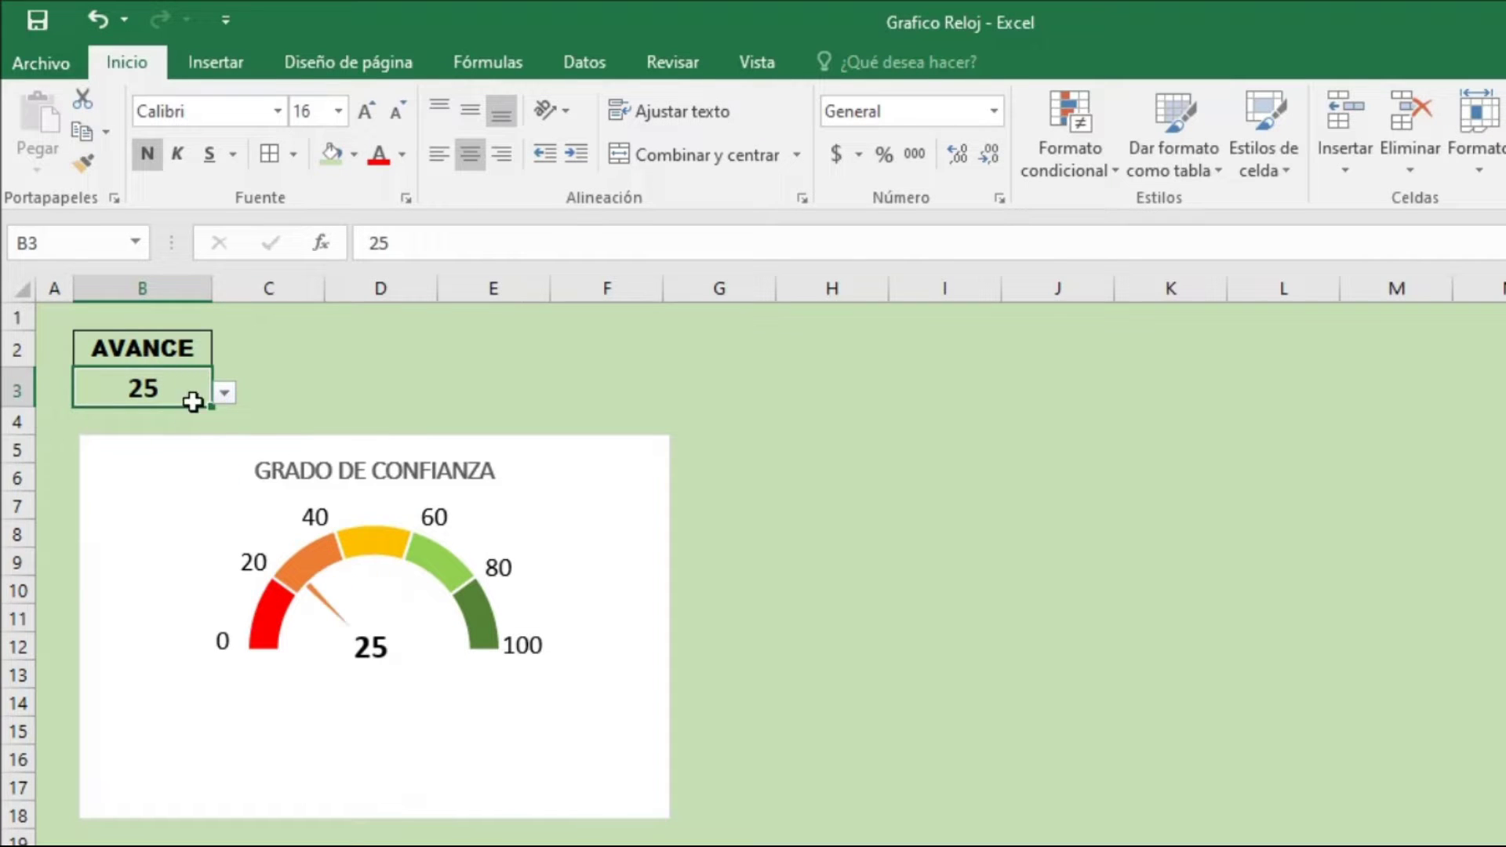
left_click(224, 397)
left_click(169, 453)
left_click(222, 397)
left_click(110, 527)
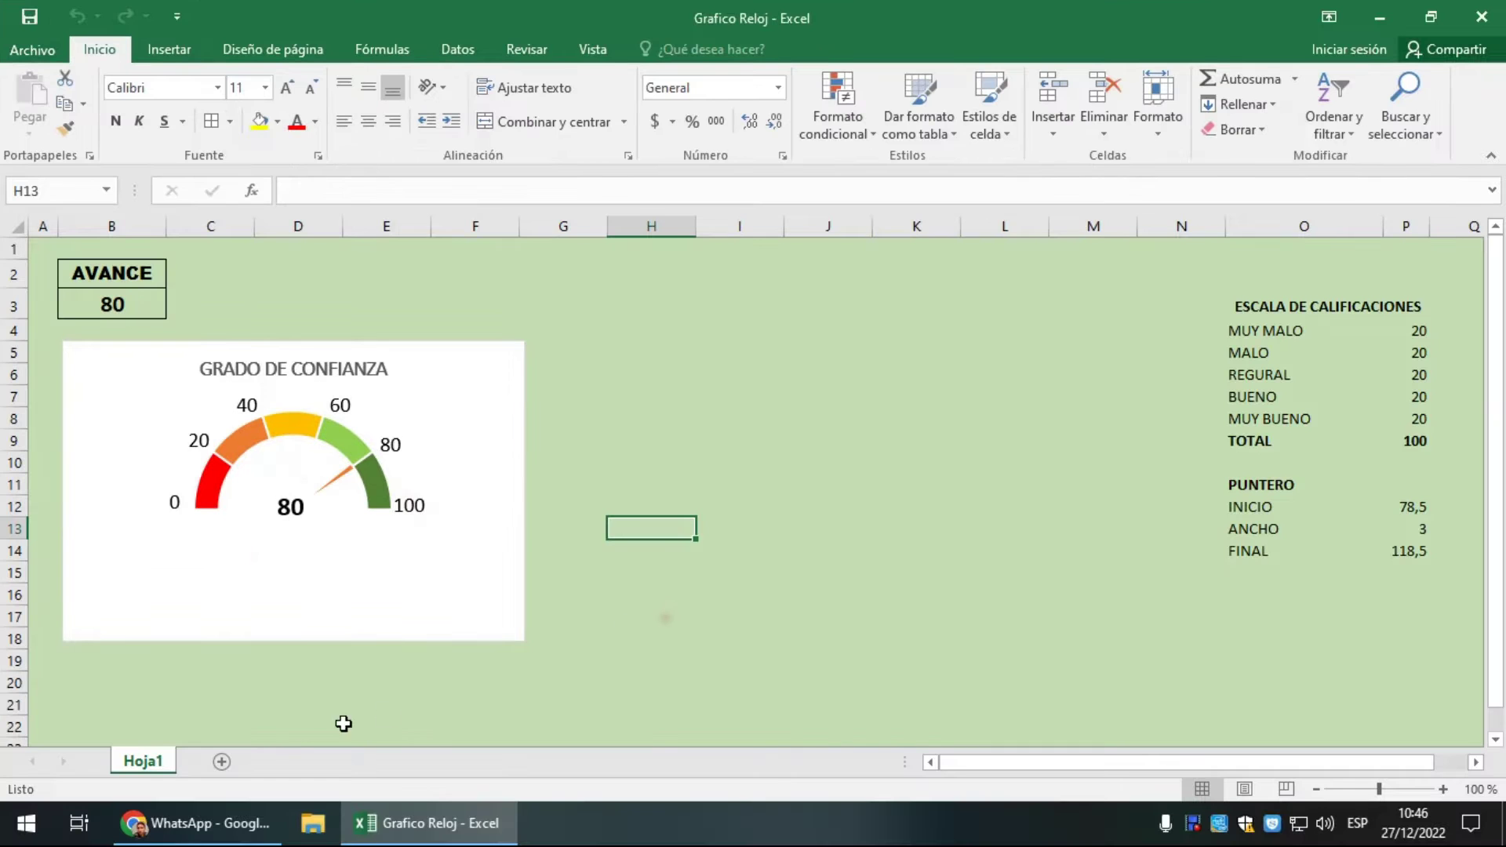
- Insert worksheet Hoja4, compare against the Hoja1 gauge, then return to Hoja4 cell B3
left_click(223, 761)
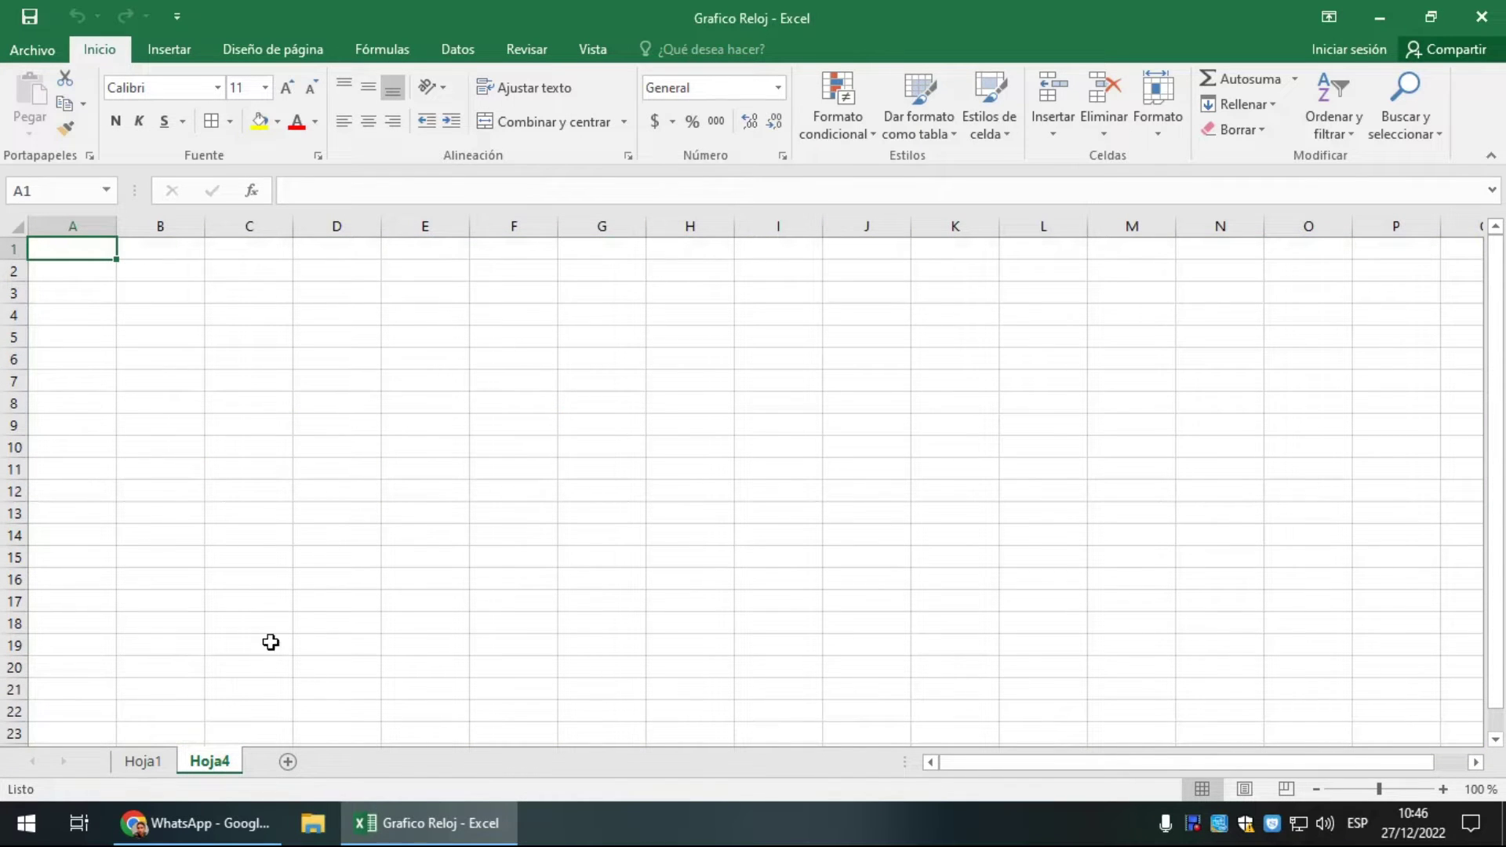
left_click(142, 761)
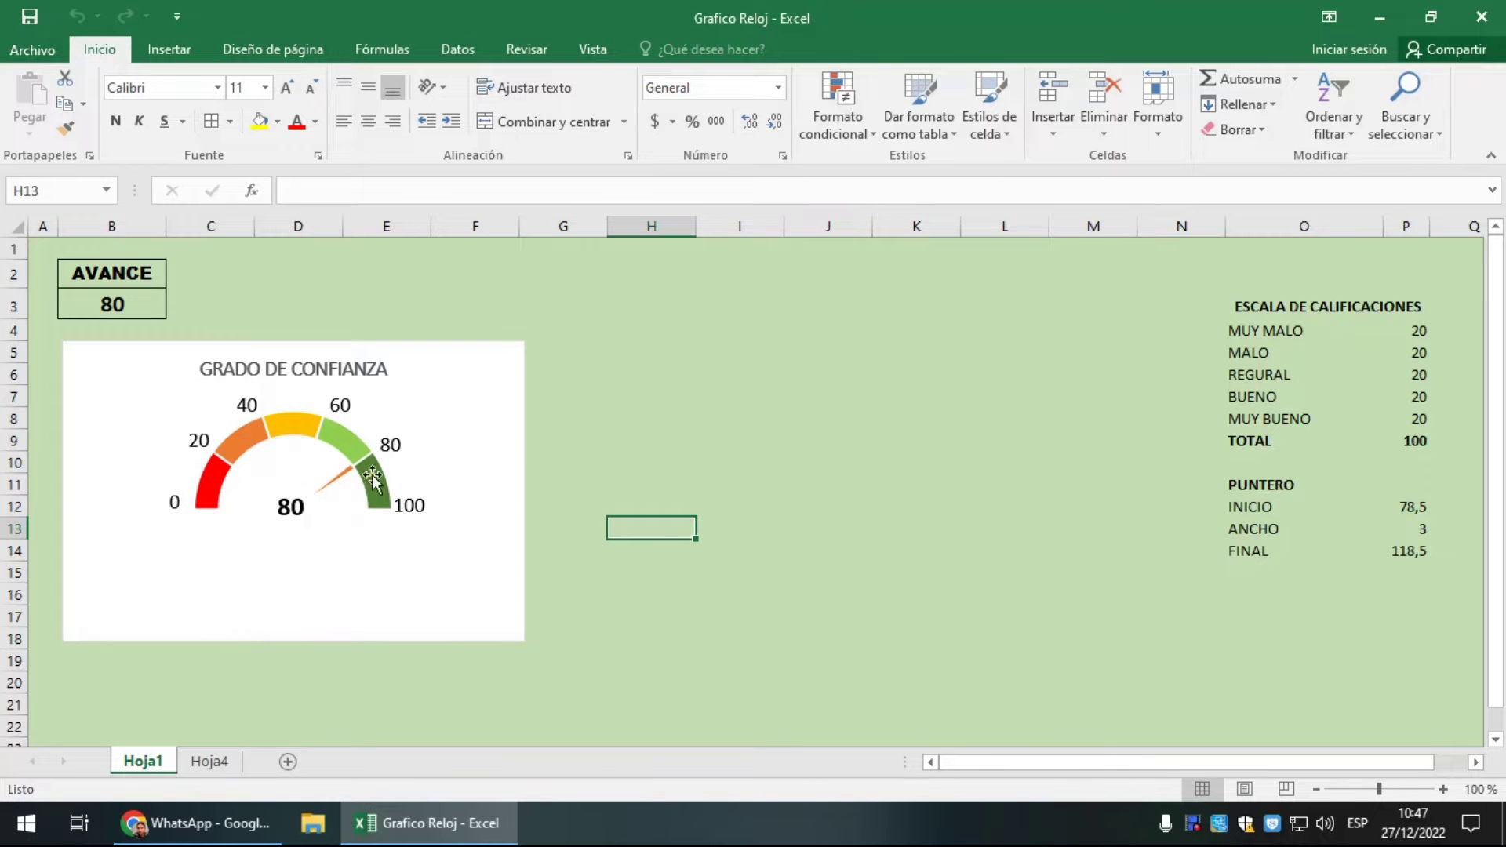
left_click(218, 759)
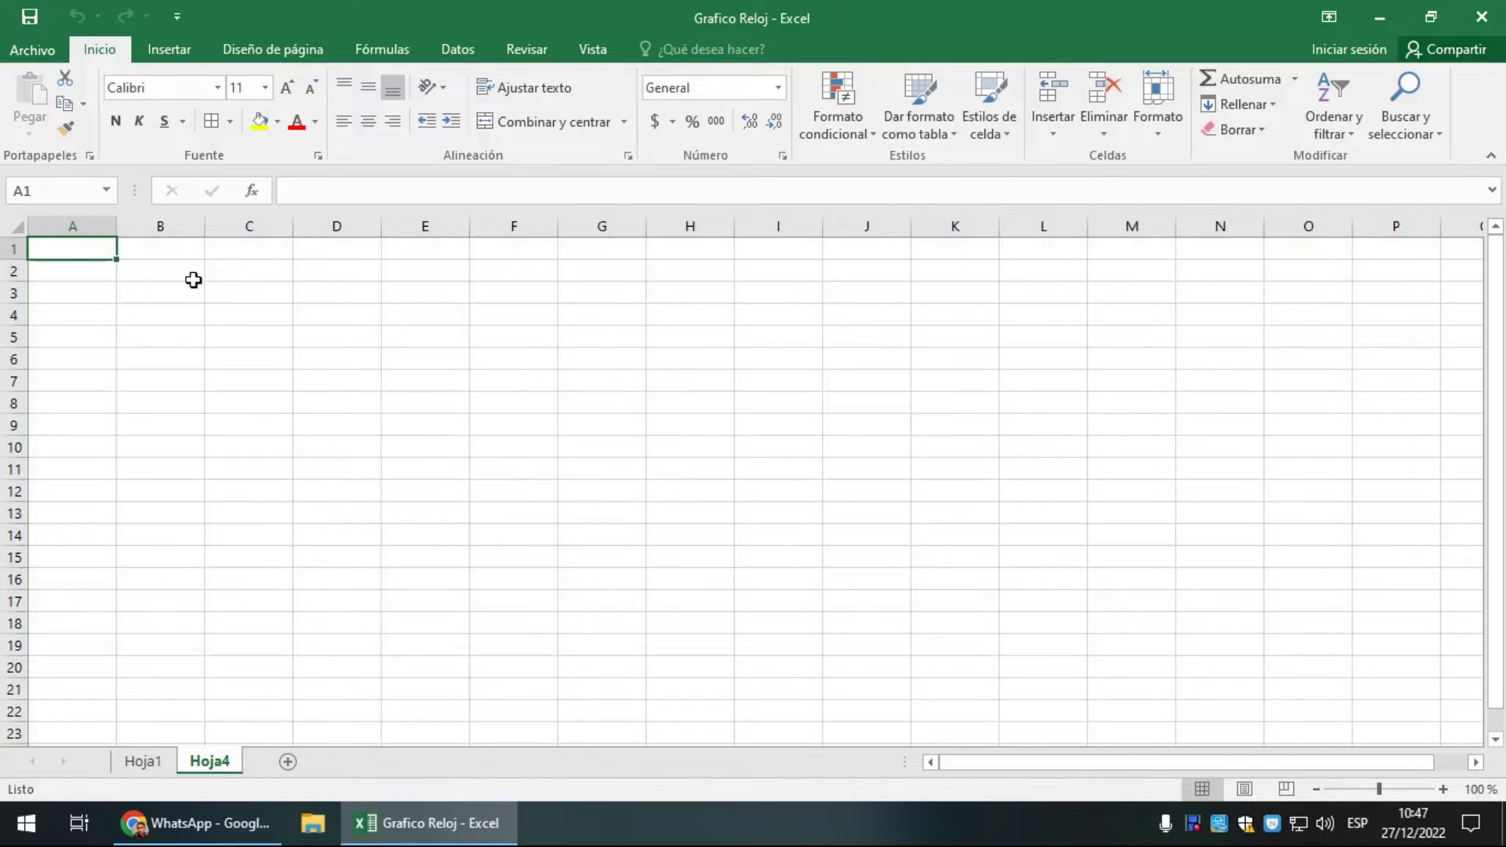
left_click(178, 291)
- Enter the ESCALA heading in B3 after checking the chart's scale on Hoja1
type("ESCALA")
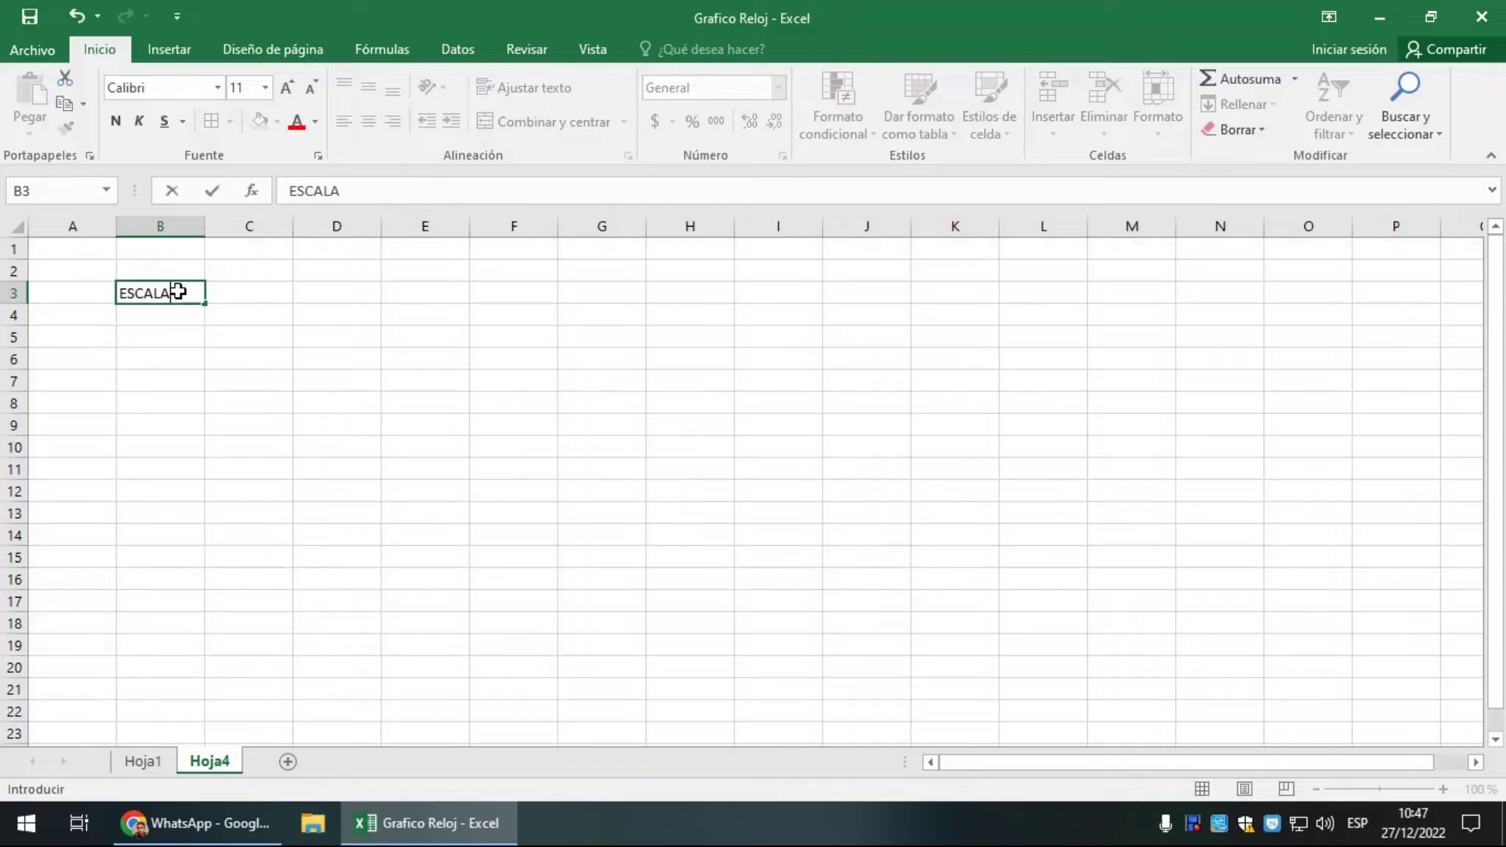
key("Return")
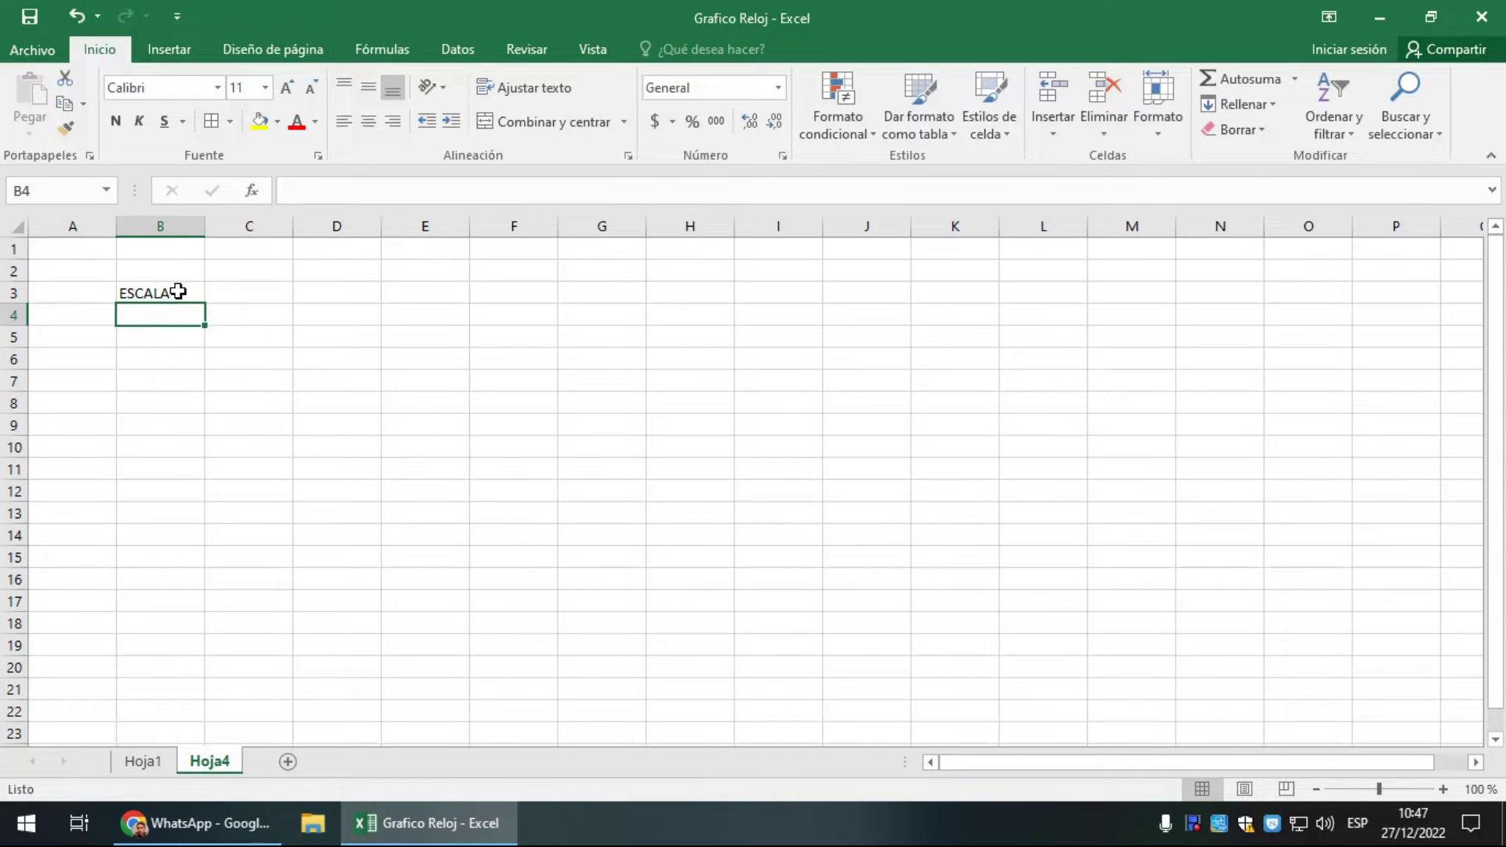
key("Right")
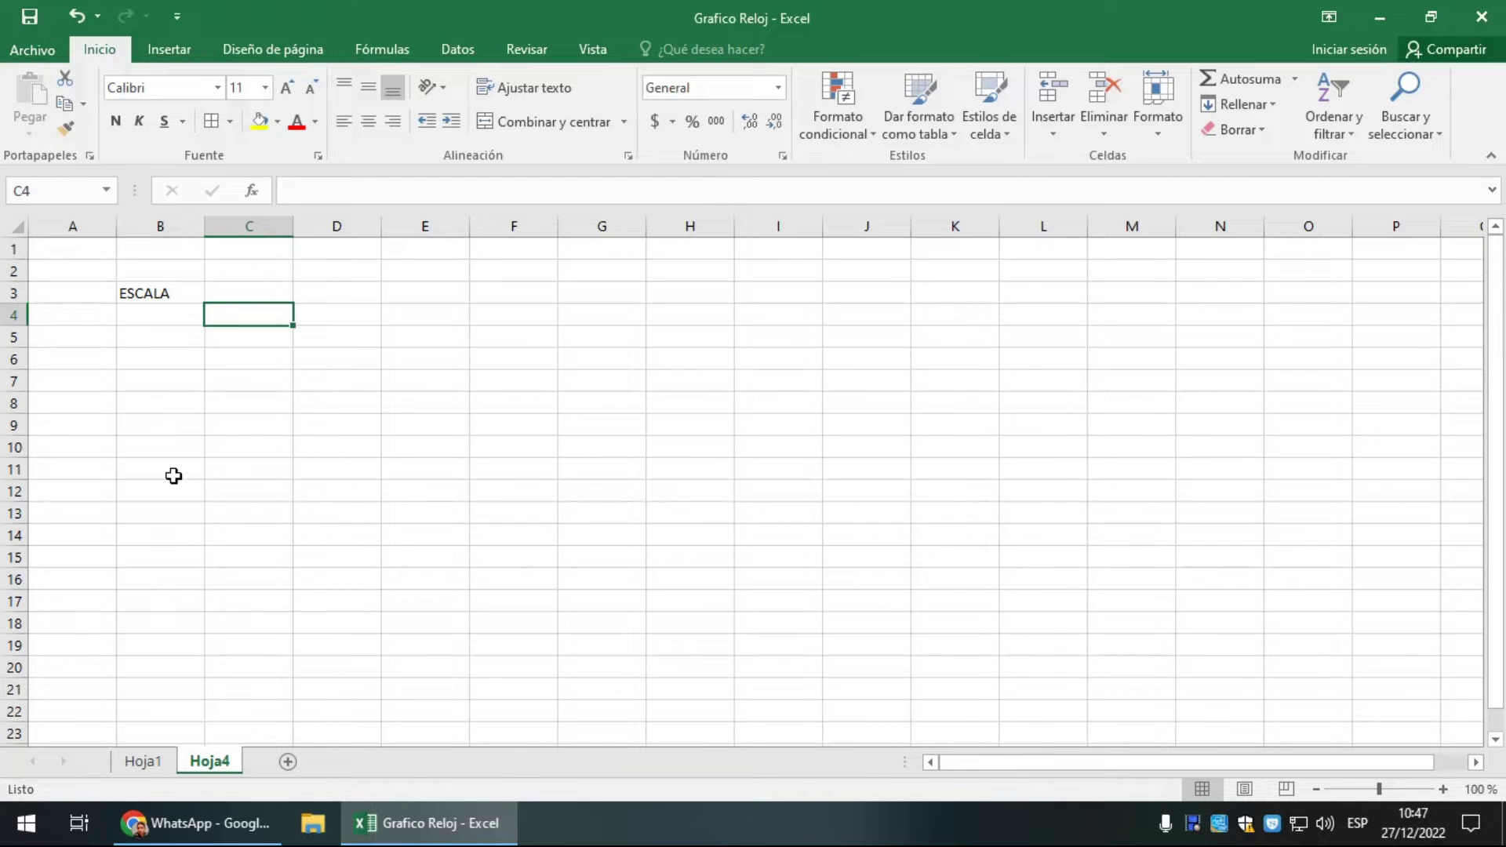
left_click(143, 761)
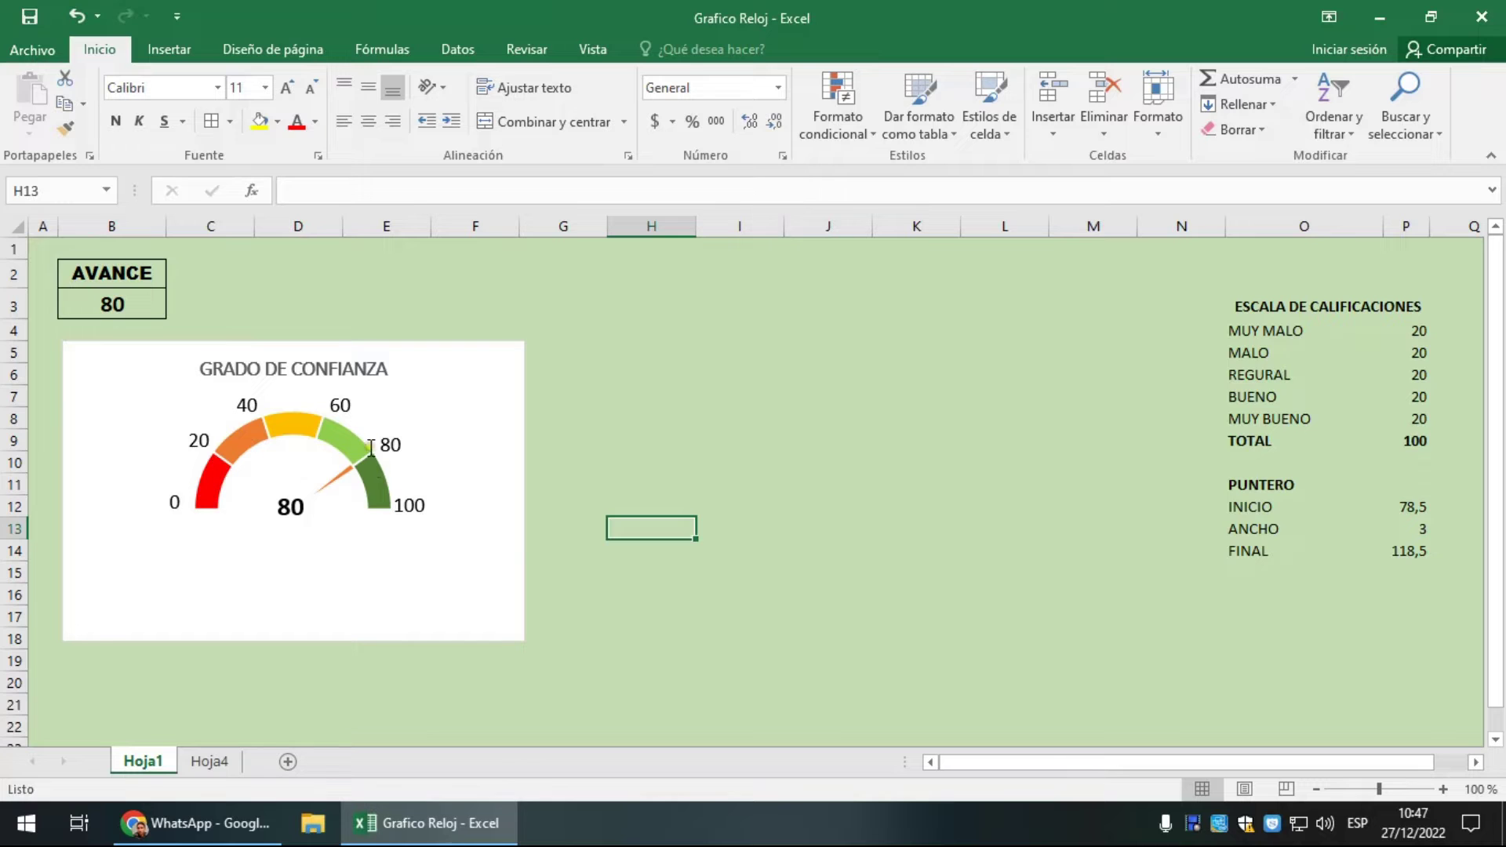
left_click(206, 762)
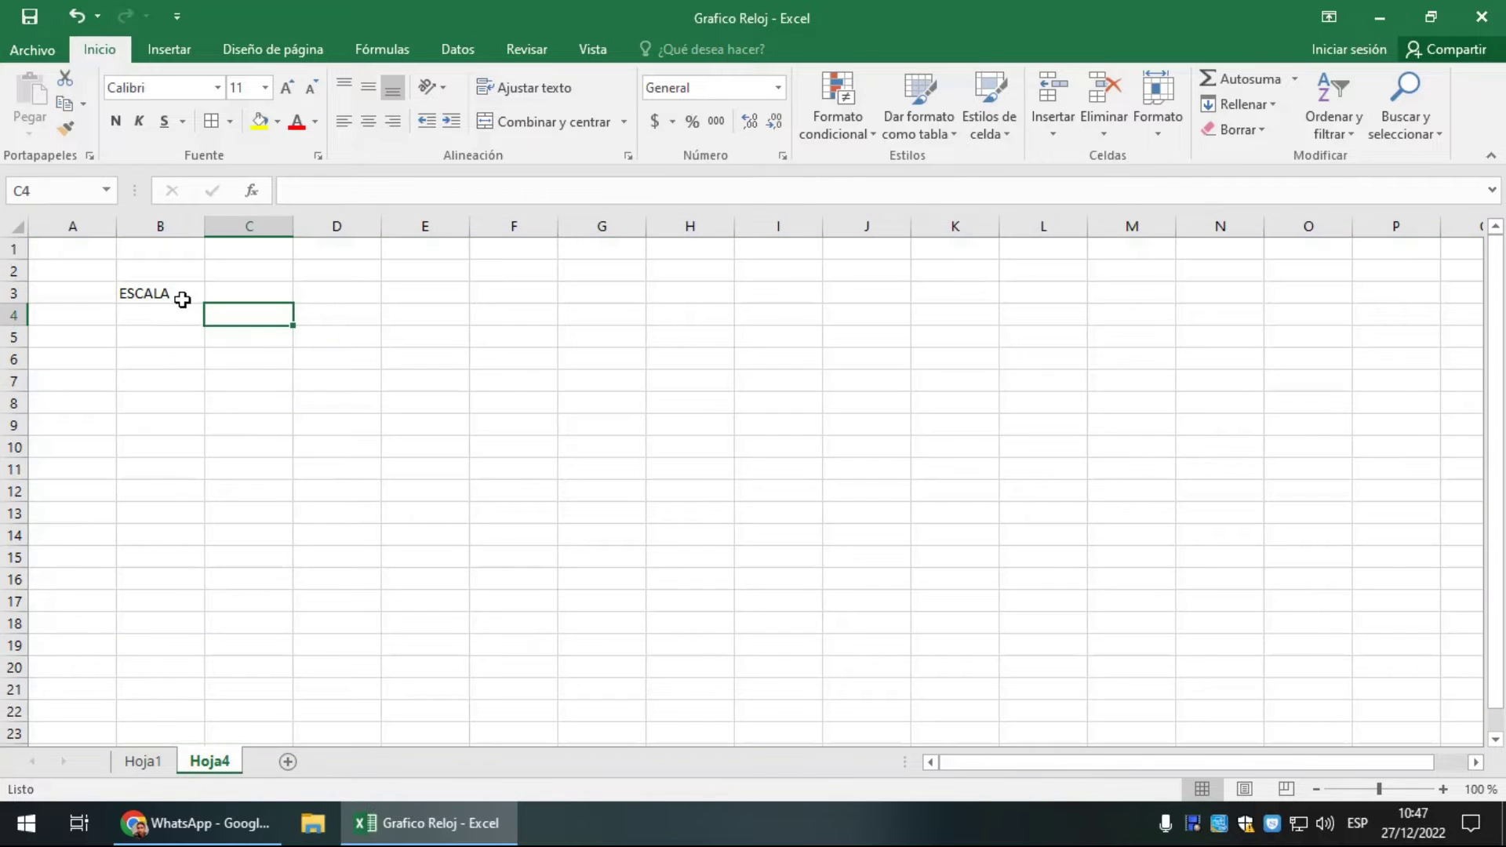
left_click(189, 314)
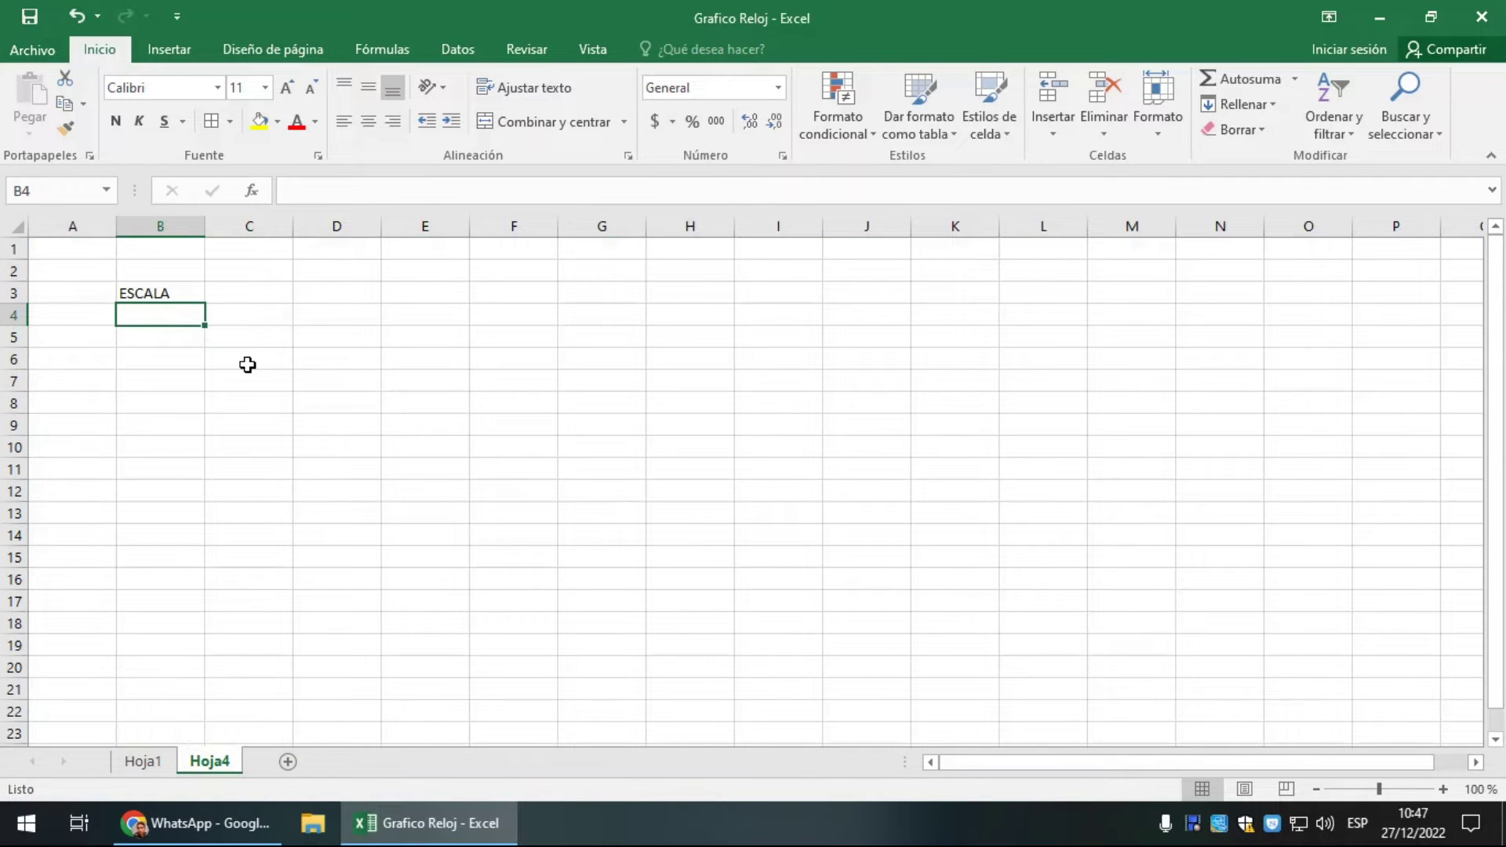
- List MUY MALO, MALO, REGULAR, BUENO and MUY BUENO down B4:B8
type("MUY")
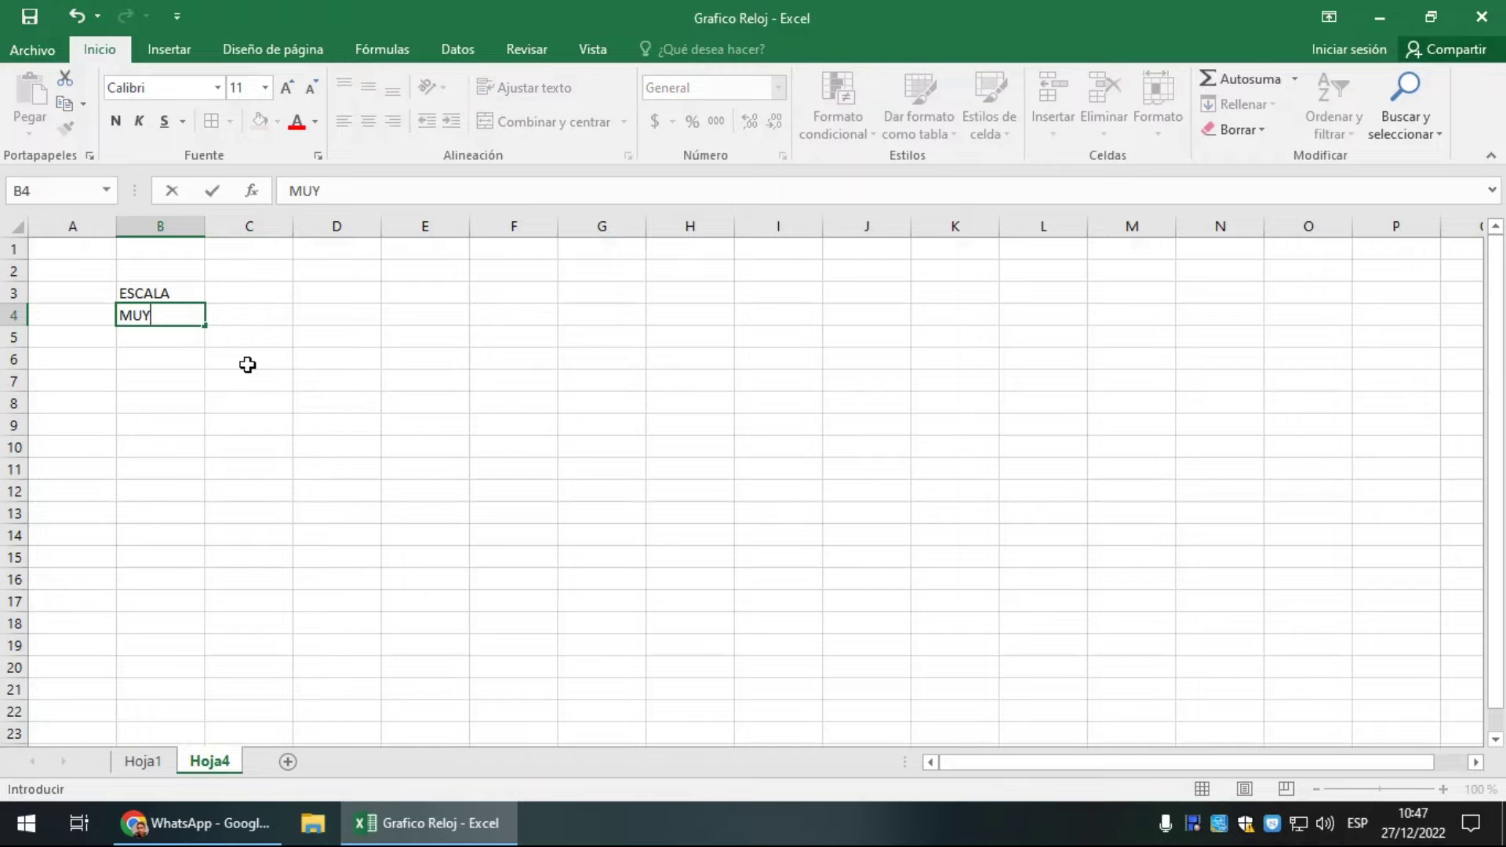
key("Return")
type("MALO")
key("Return")
type("REGUR")
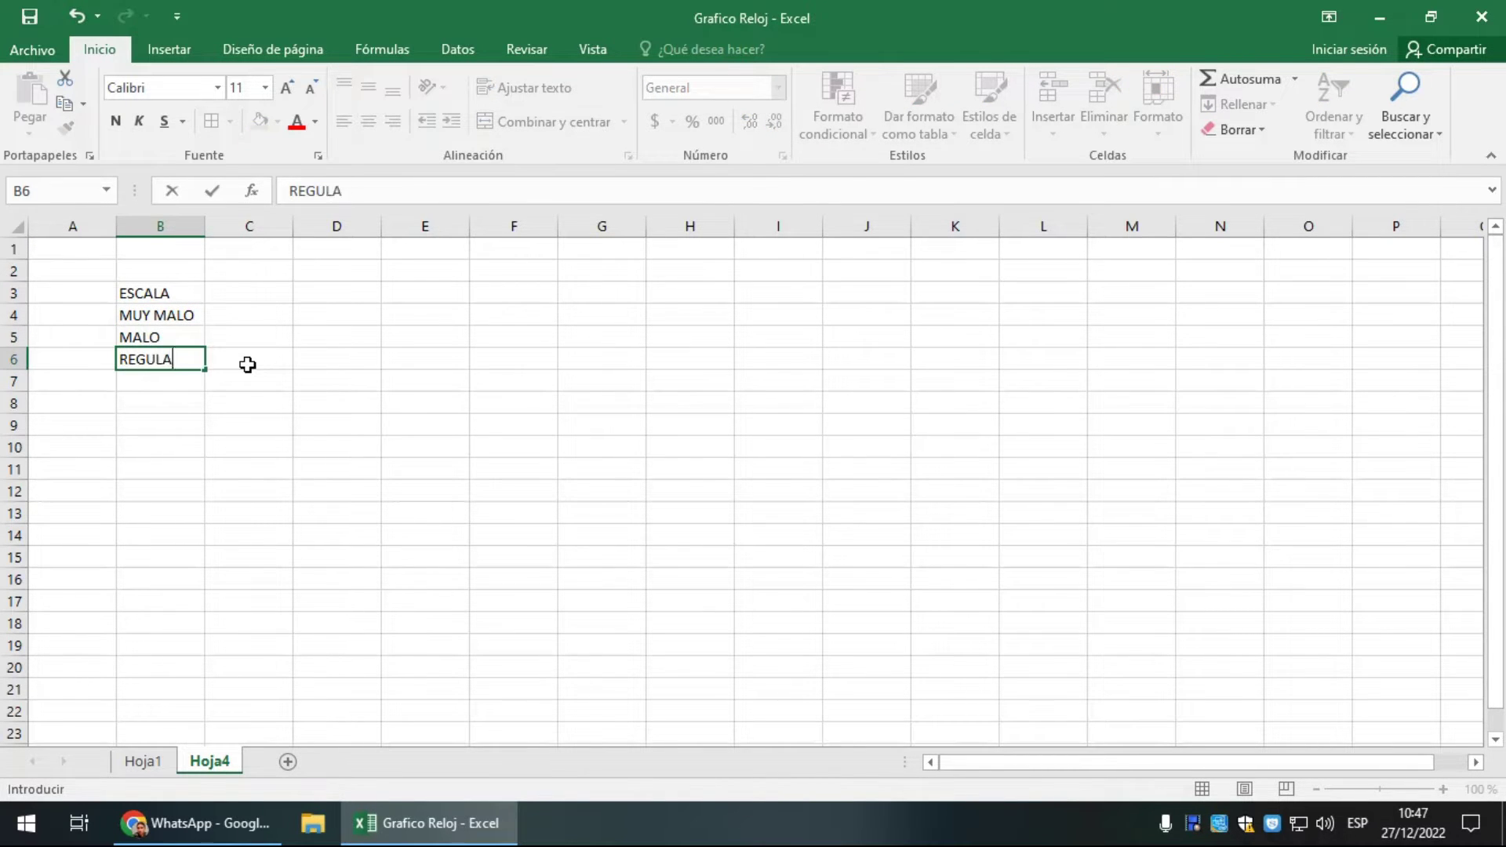
type("R")
key("Return")
type("BUENO")
key("Return")
type("MUY BUENO")
key("Return")
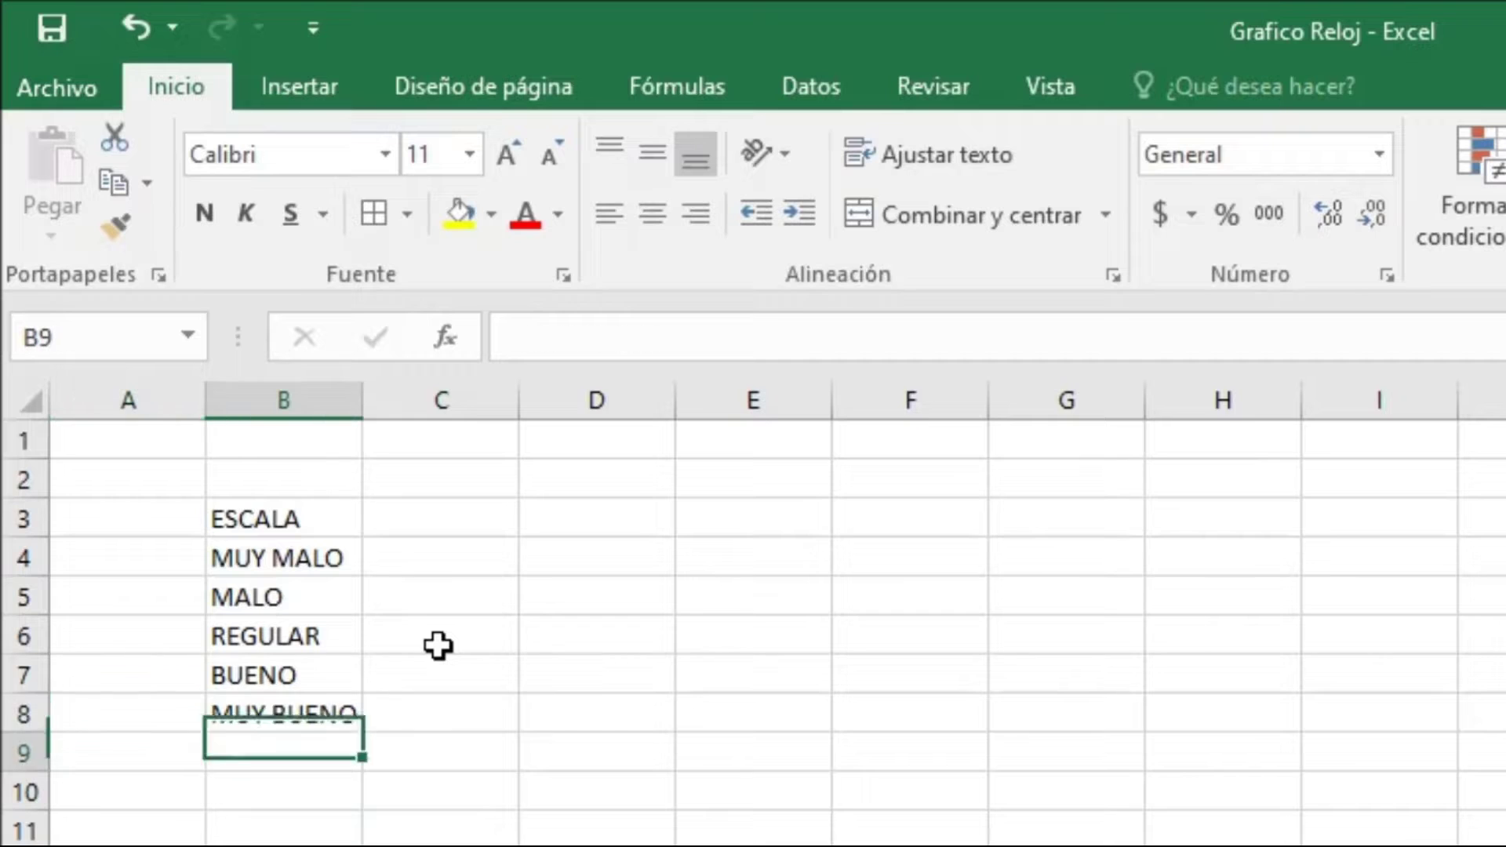
- Add TOTAL in B9 with a value of 100 in C9
type("TOTAL")
key("Tab")
type("100")
key("Return")
key("Up")
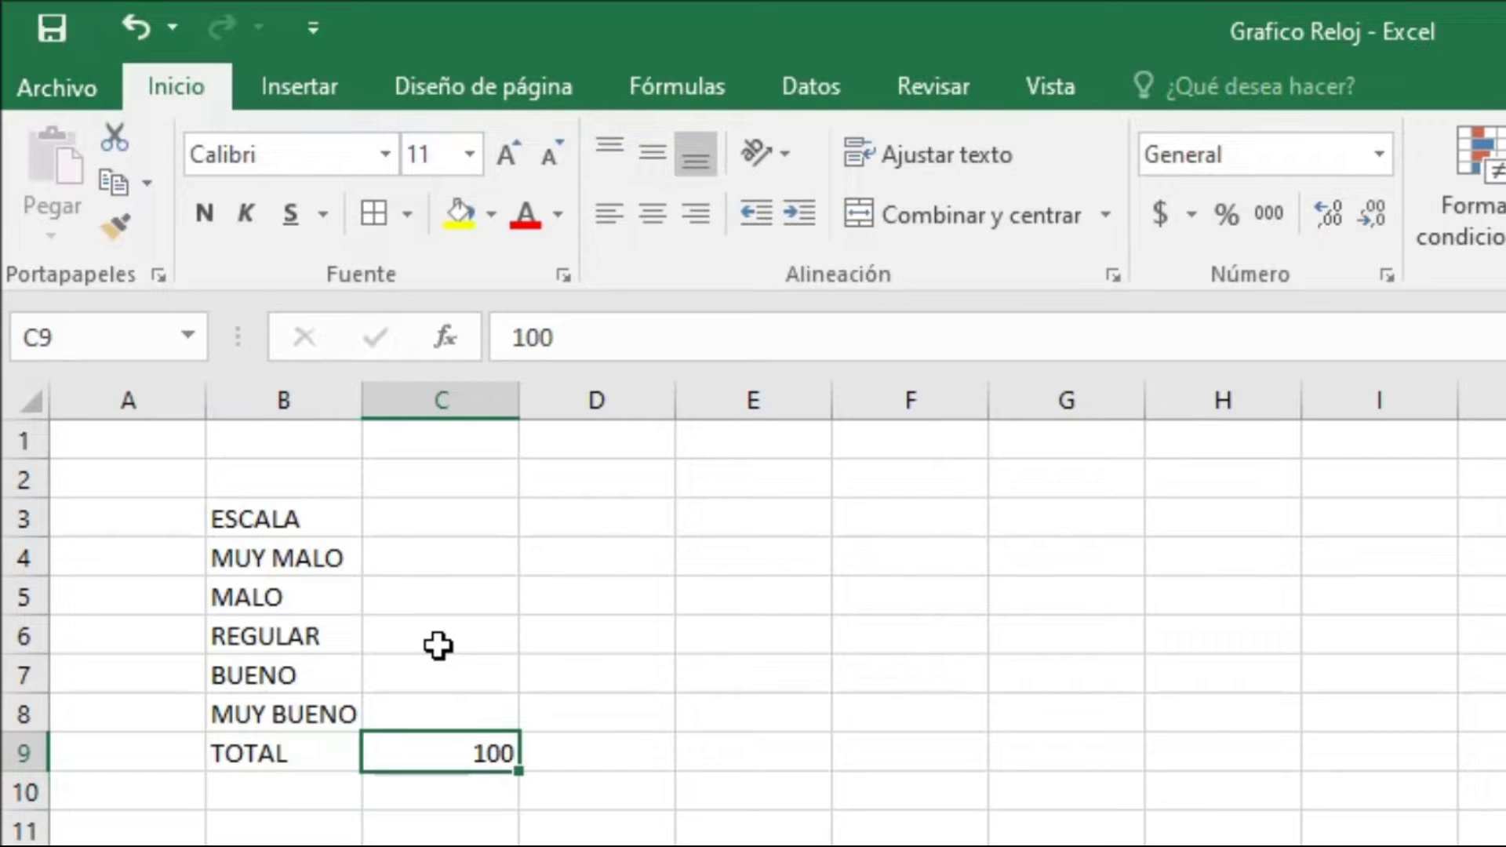
- Enter 20 for MUY MALO and MALO in C4 and C5
key("Up")
key("Up")
key("Down")
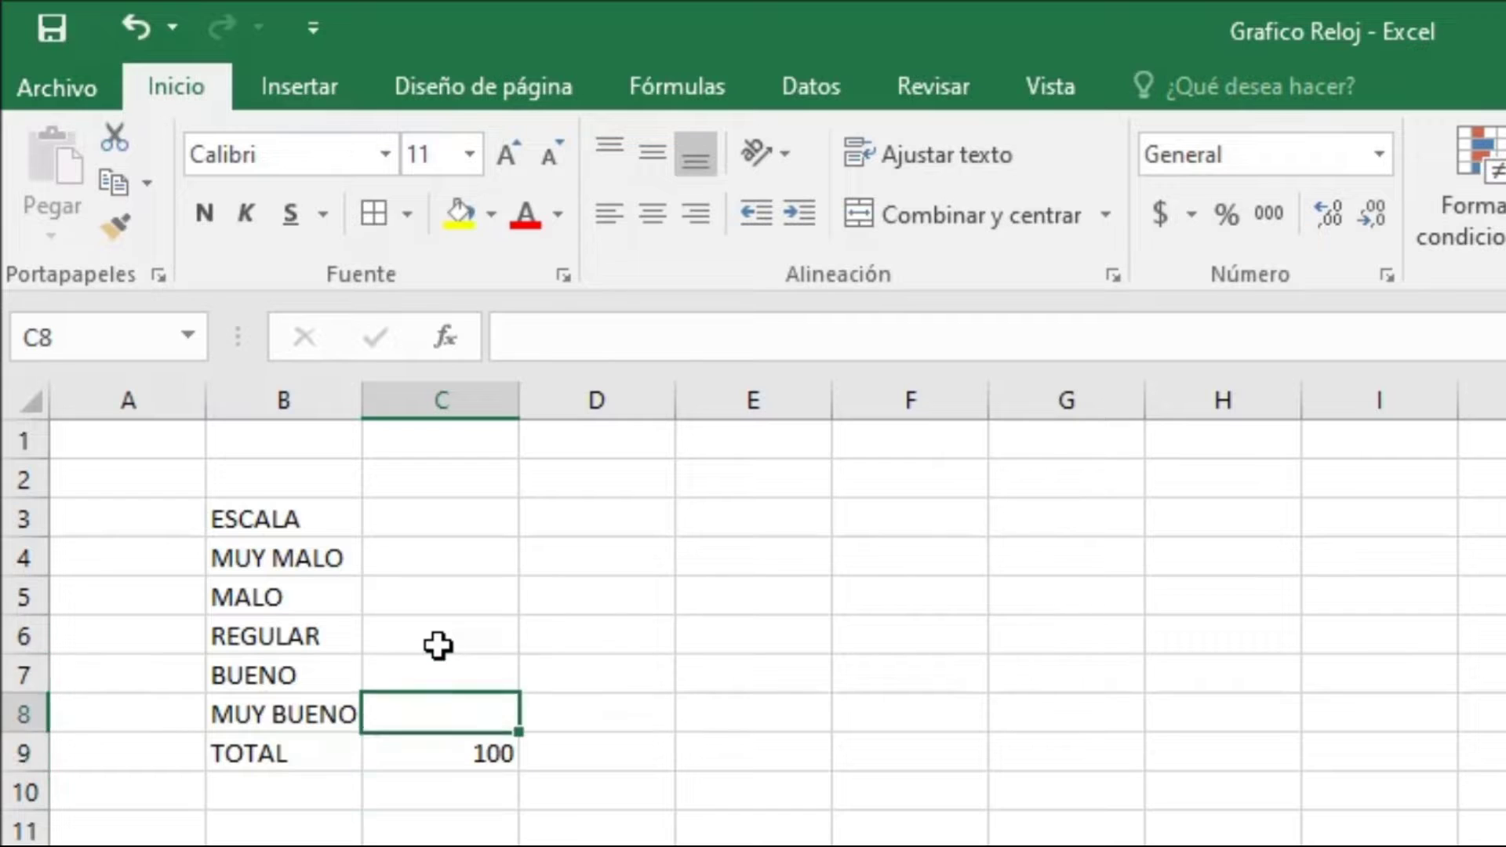
key("Down")
key("Up")
key("Up")
key("Up")
key("Up")
key("Up")
key("Down")
key("Down")
key("Down")
key("Down")
- Select the value range C4:C9
key("Up")
key("Up")
key("Up")
key("Up")
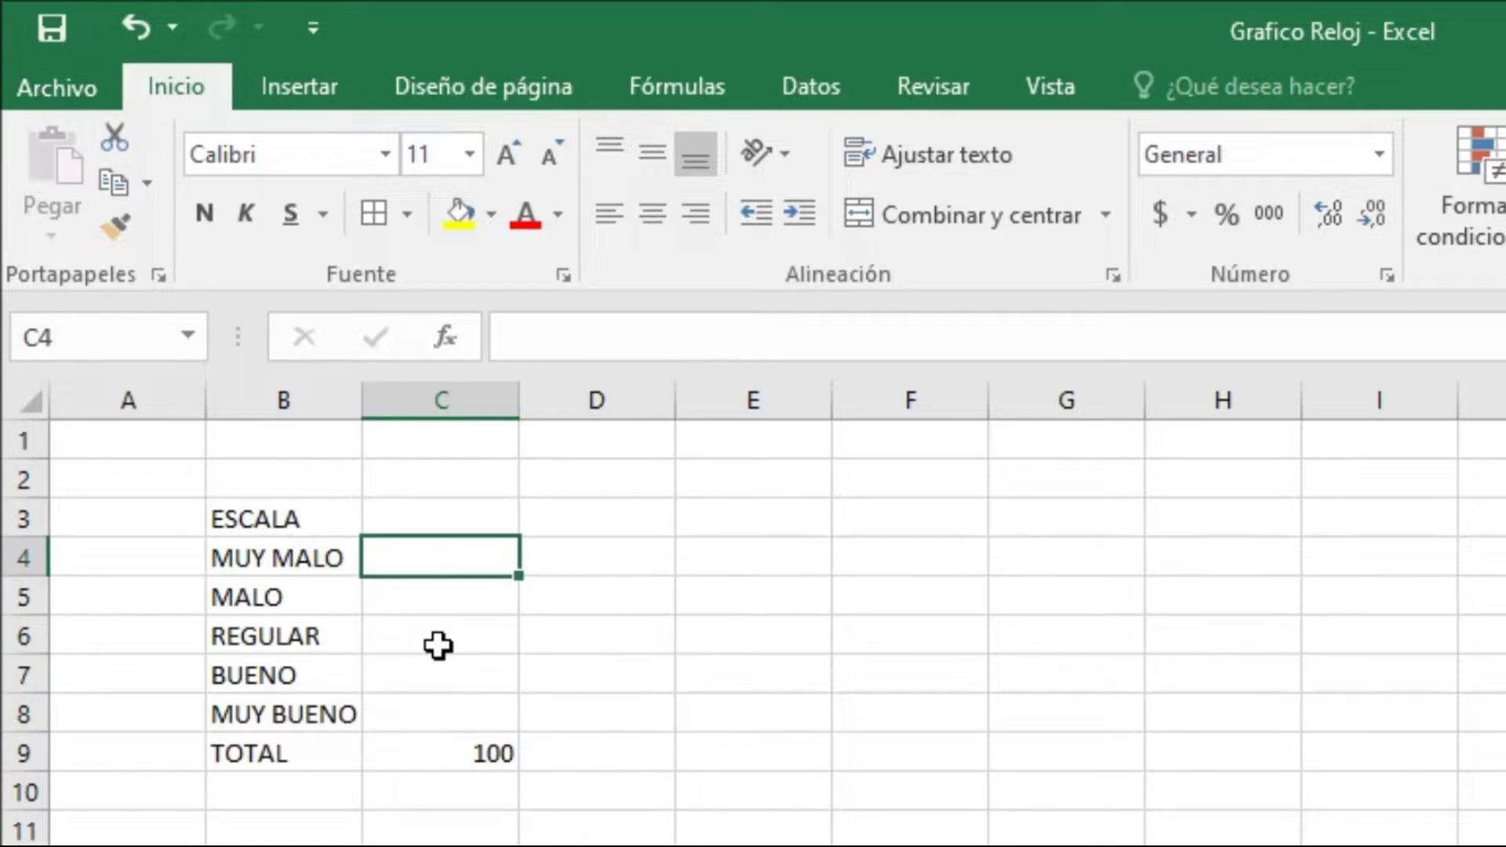
type("20")
key("Return")
type("20")
key("Return")
- Enter 20 for REGULAR, BUENO and MUY BUENO in C6:C8
type("20")
key("Return")
type("20")
key("Return")
type("20")
key("Return")
key("Up")
key("Up")
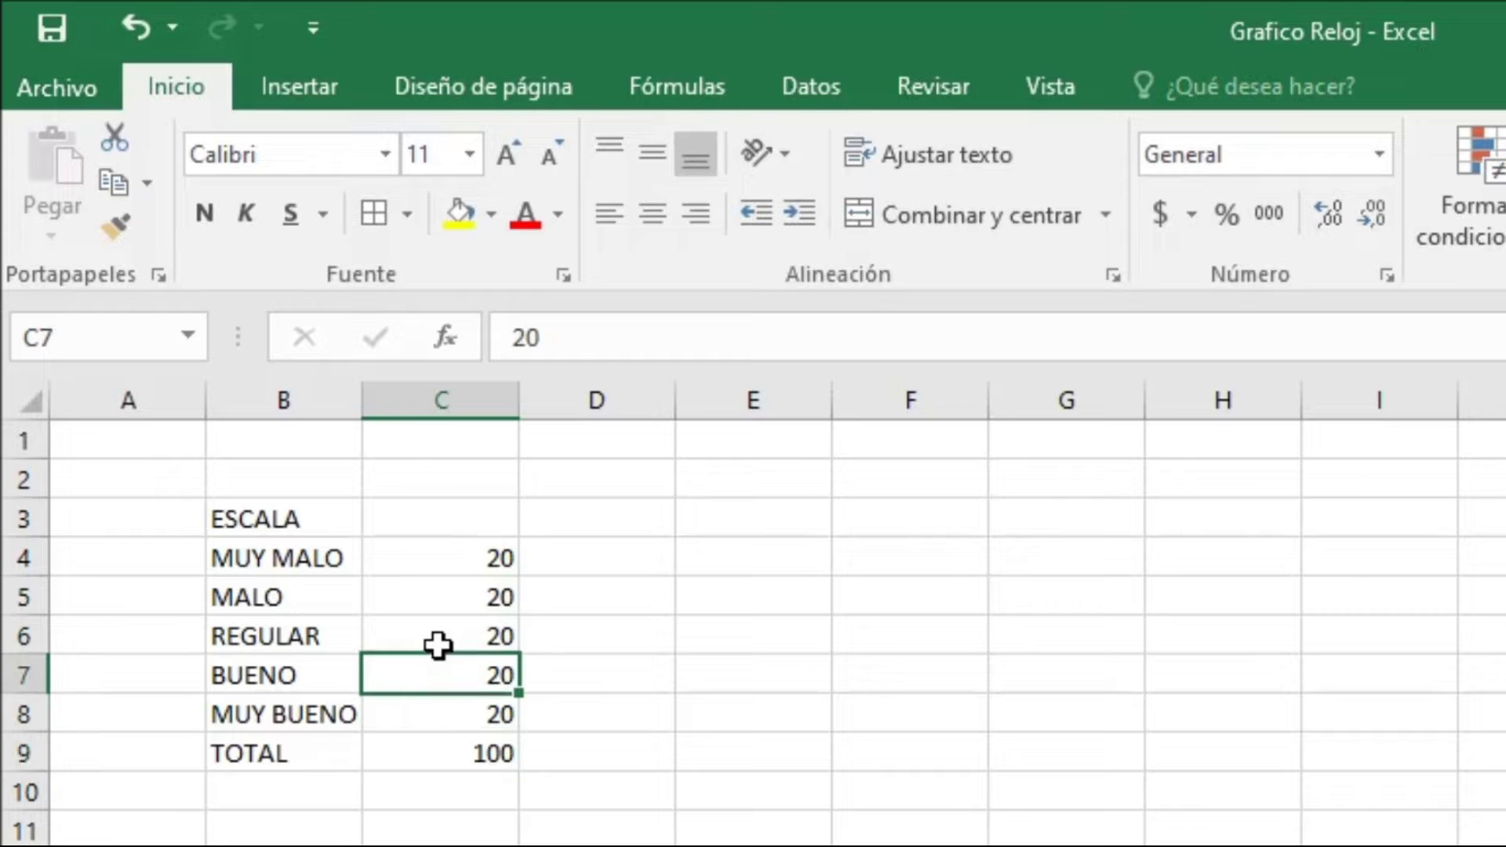
key("Up")
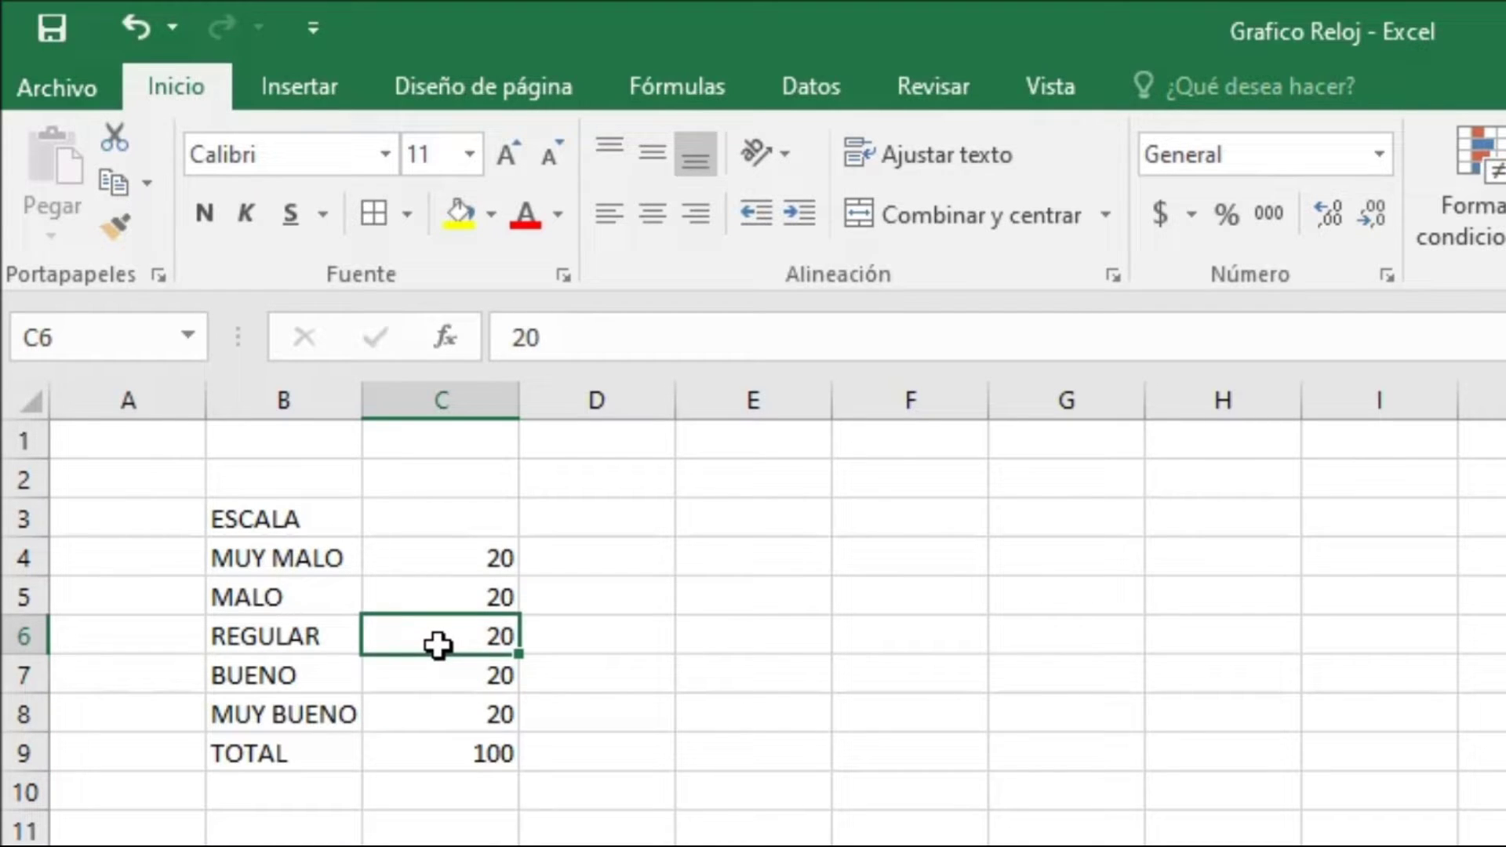
key("Up")
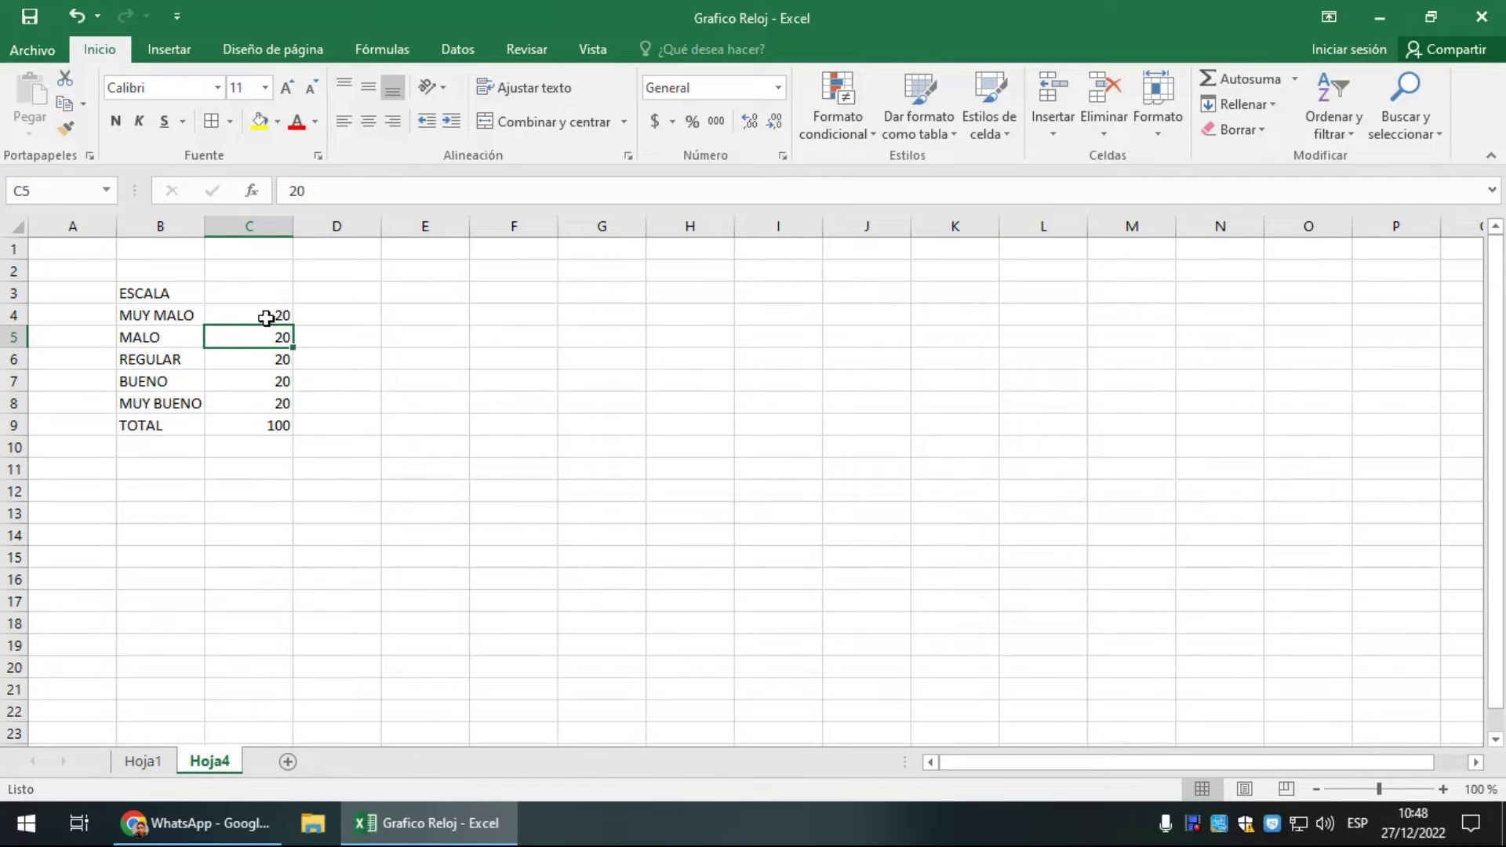
left_click_drag(266, 318, 259, 424)
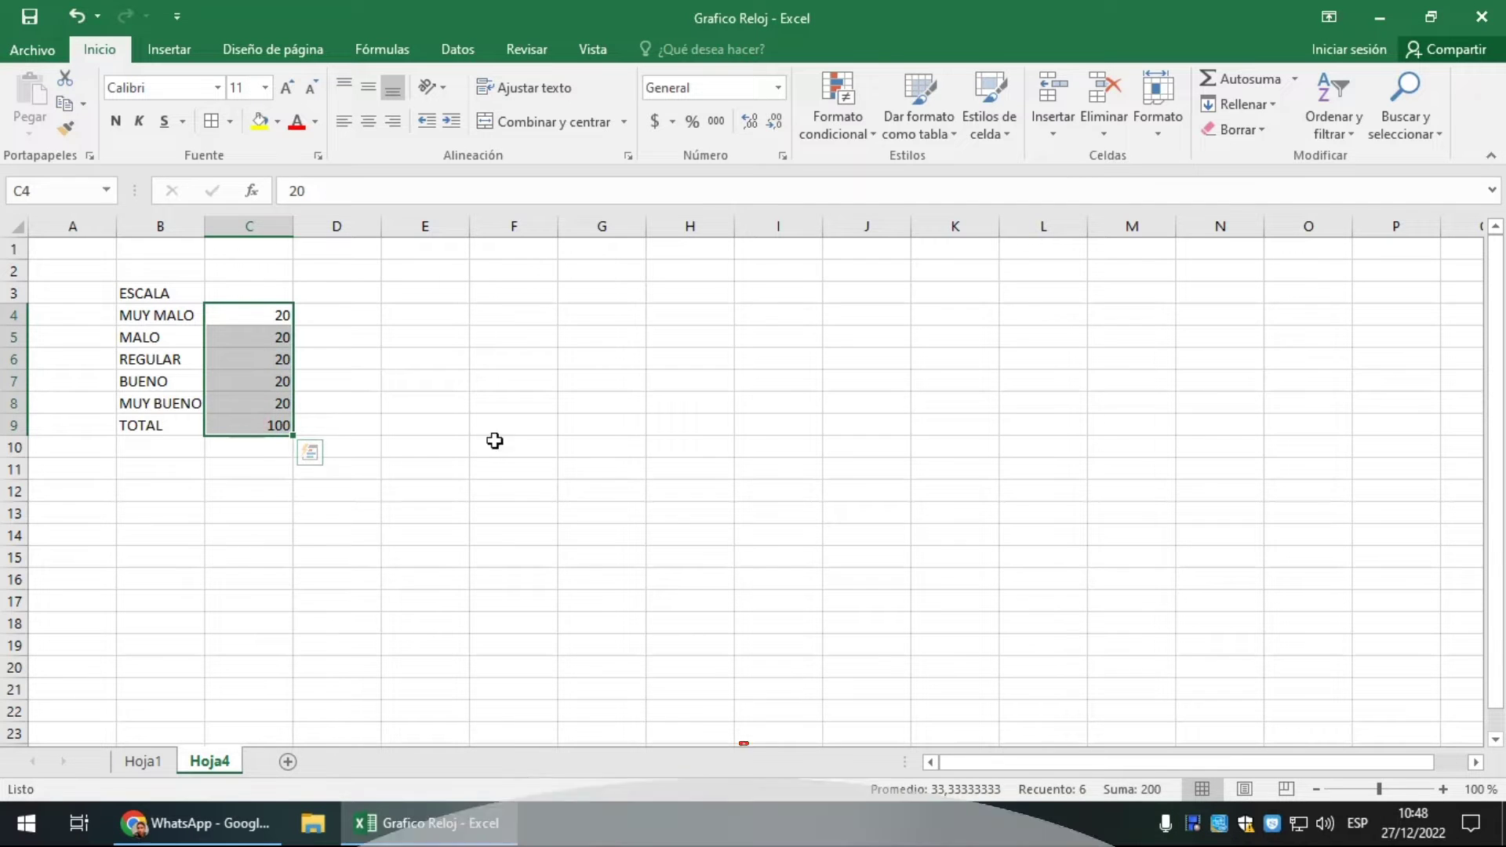
- Insert an Anillo doughnut chart from C4:C9 and drag it beside the scale table
left_click(188, 49)
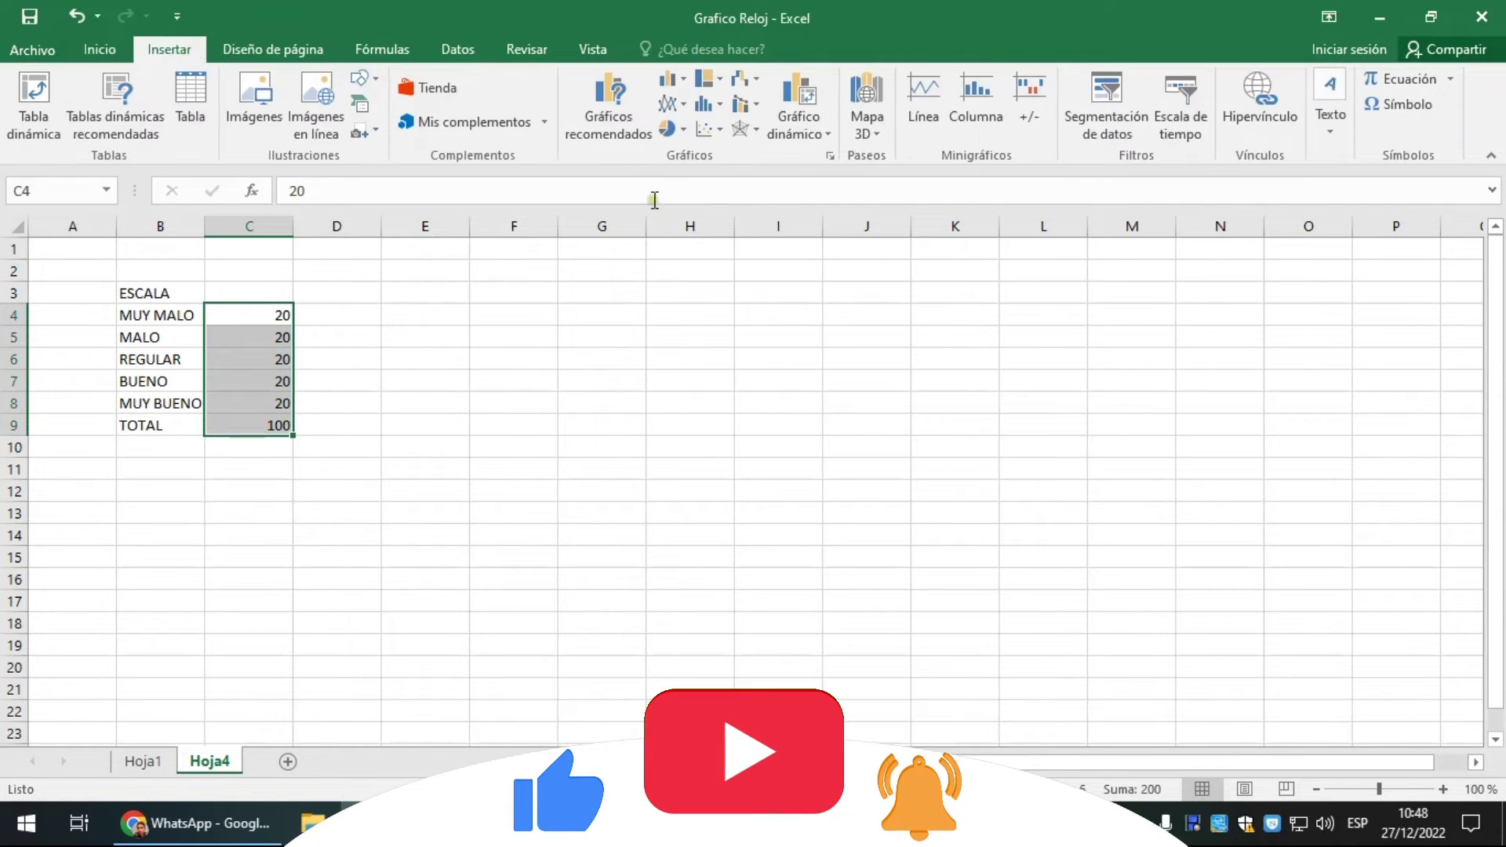
left_click(671, 128)
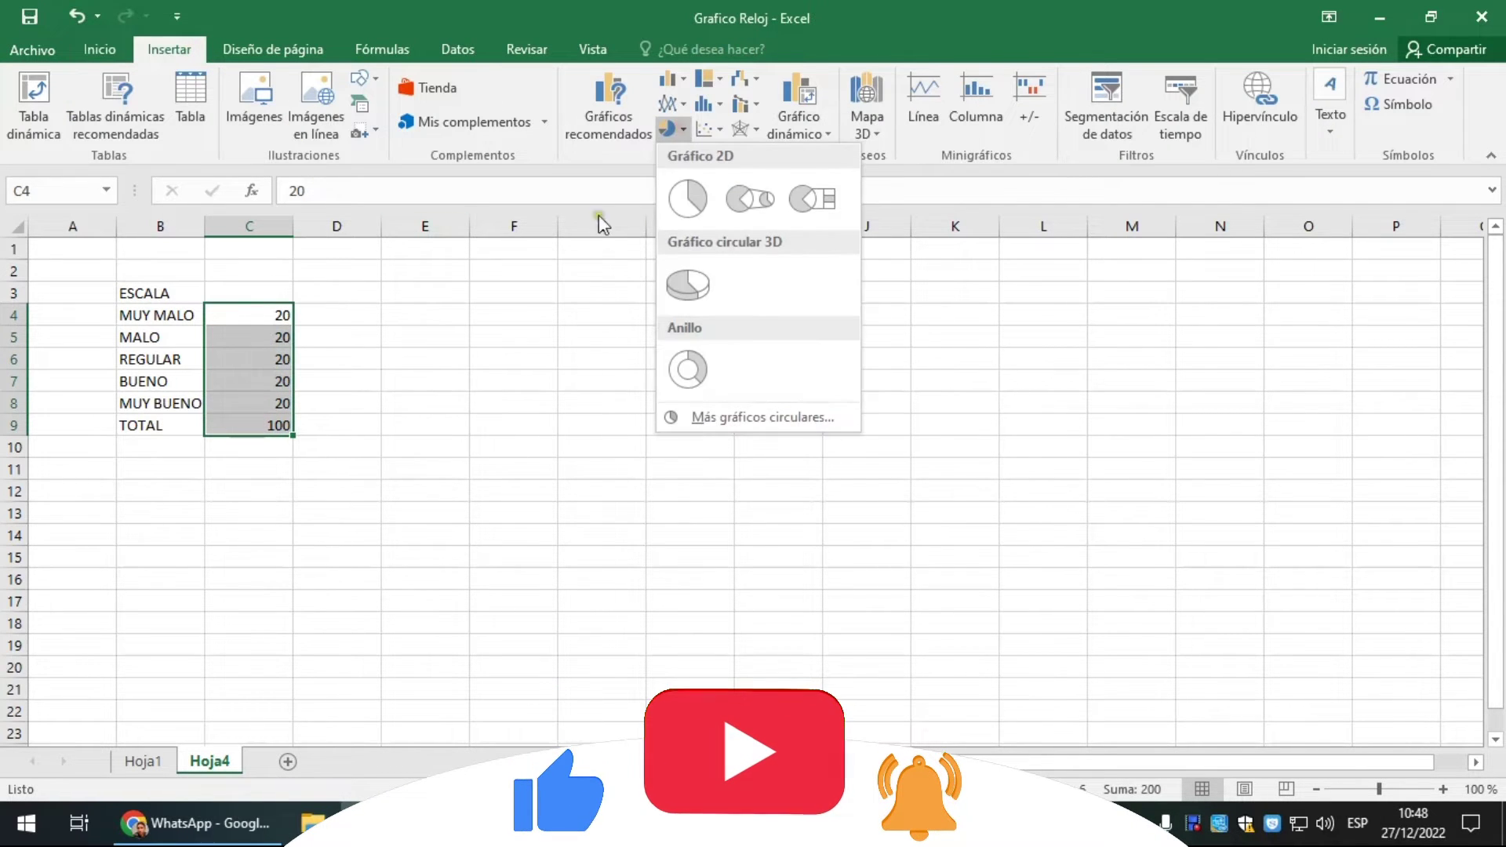
left_click(696, 370)
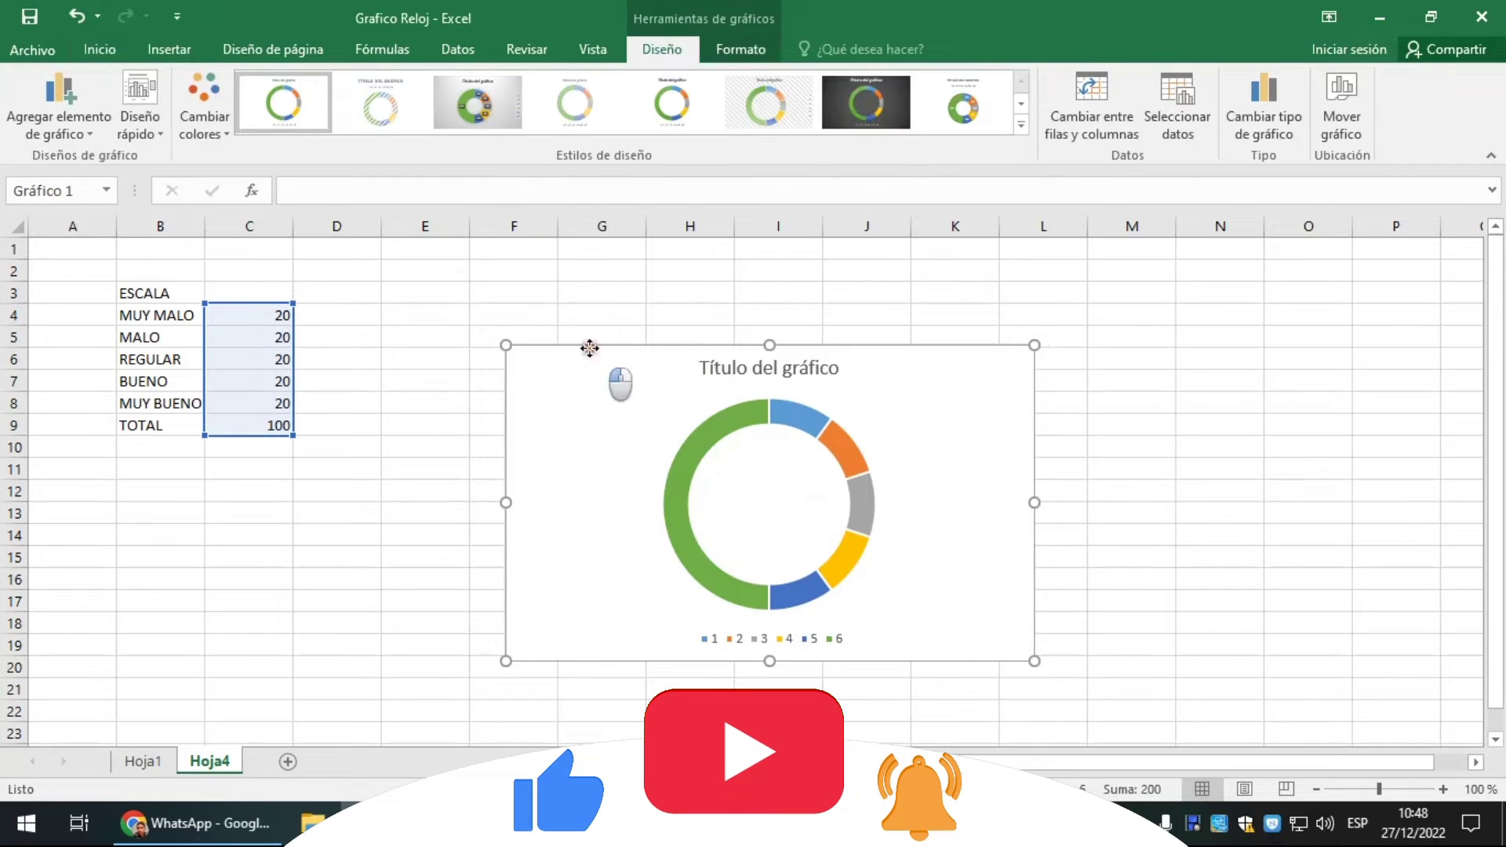
left_click_drag(590, 347, 423, 284)
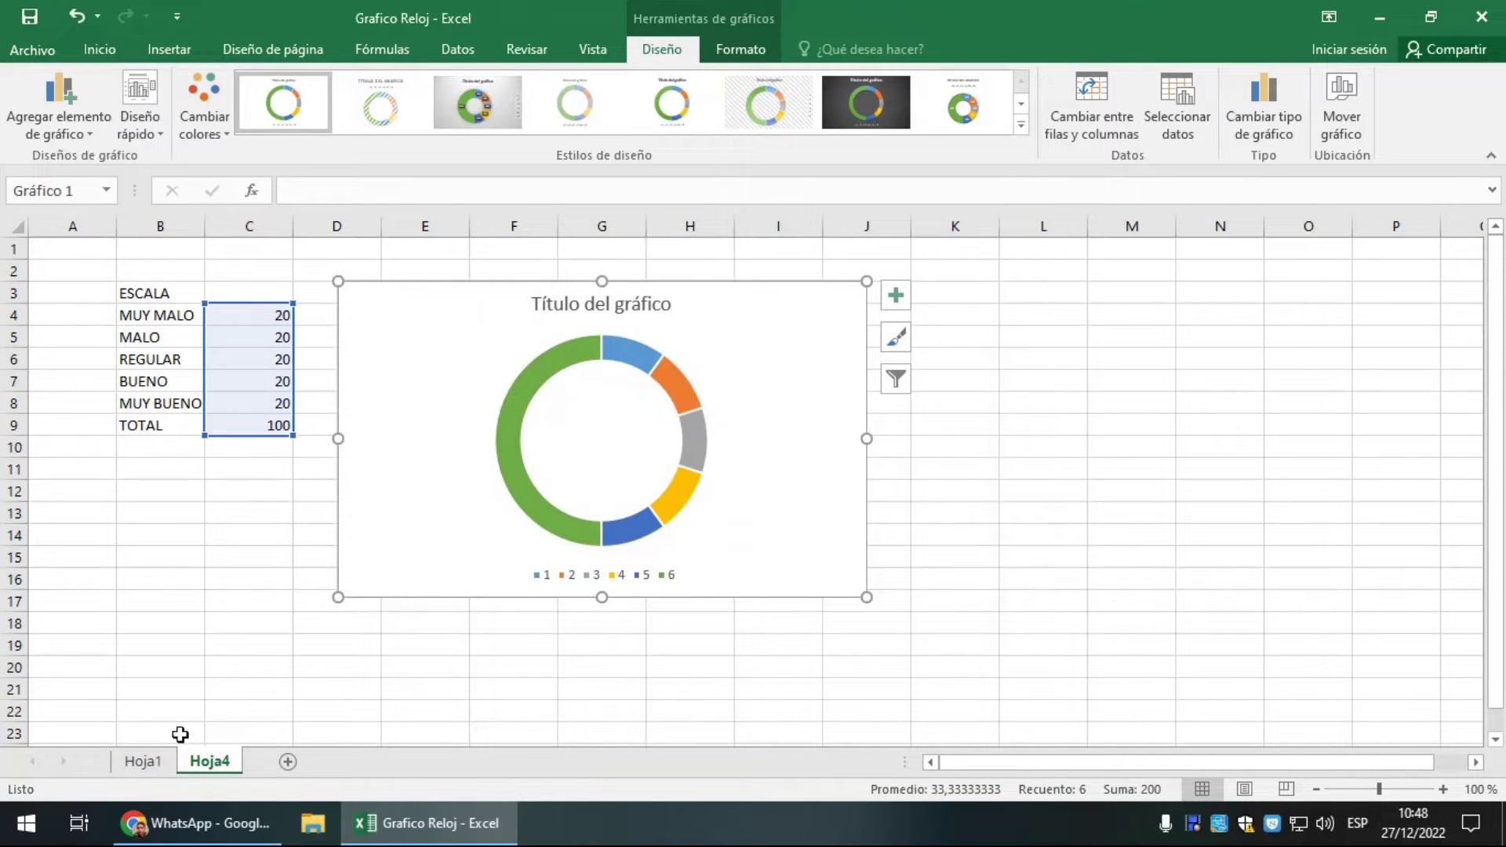
left_click(144, 761)
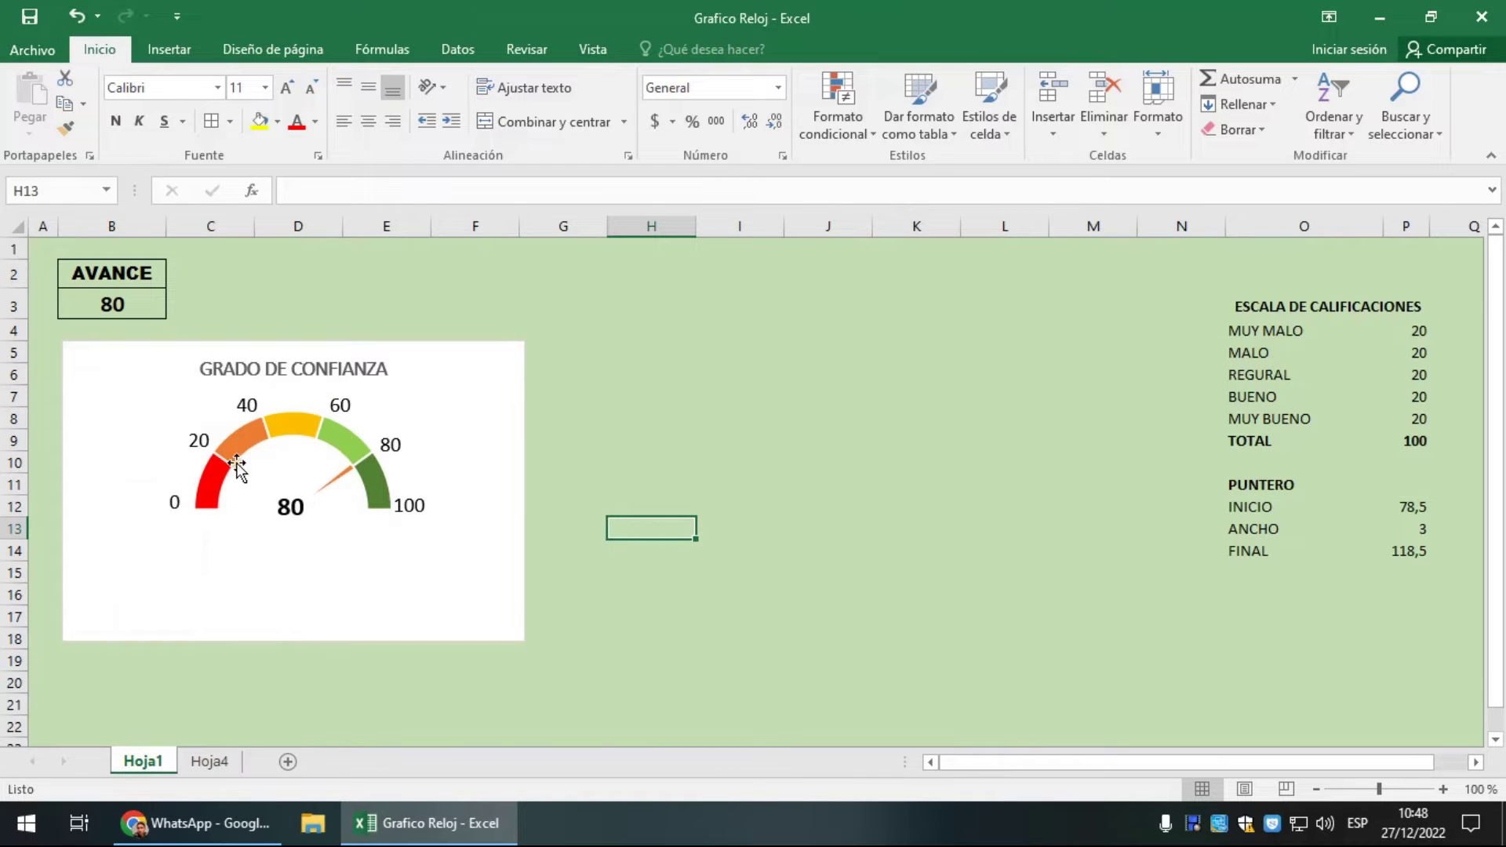
left_click(208, 761)
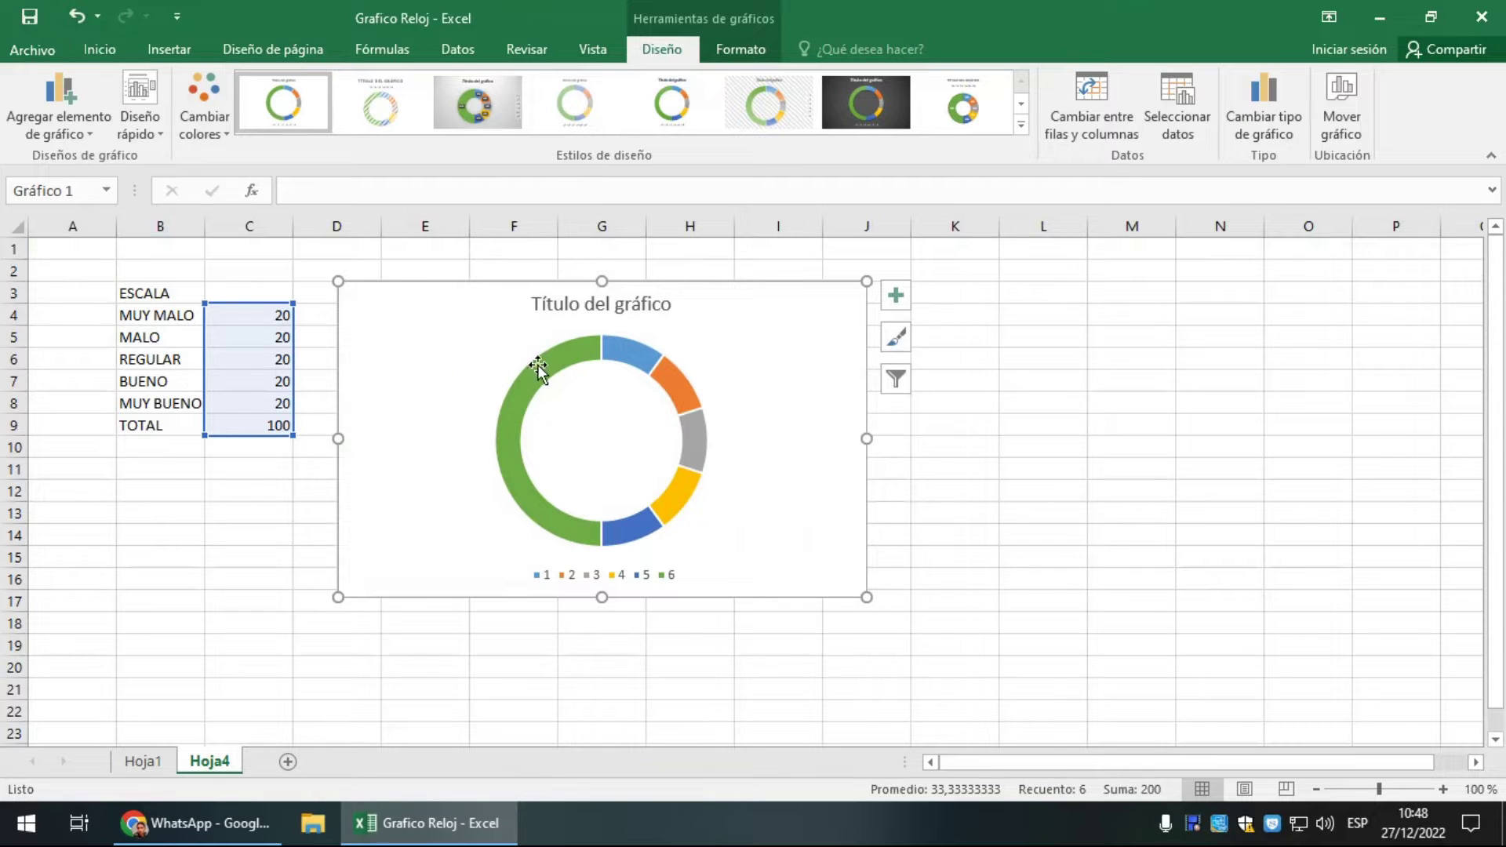
- Set the doughnut series' Ángulo del primer sector to 270°
double_click(640, 359)
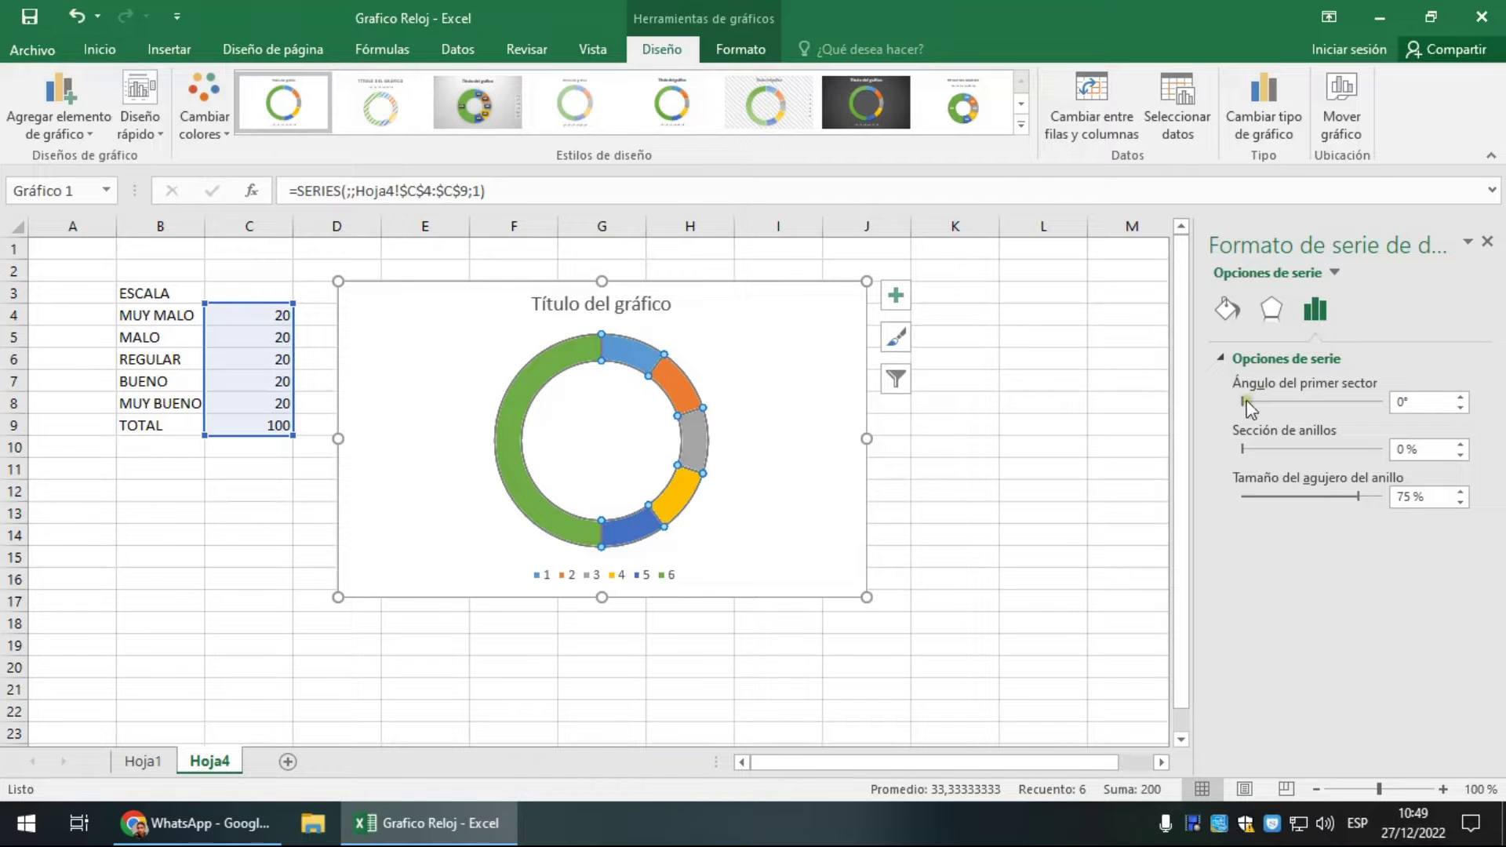
left_click_drag(1416, 402, 1383, 402)
type("270")
key("Return")
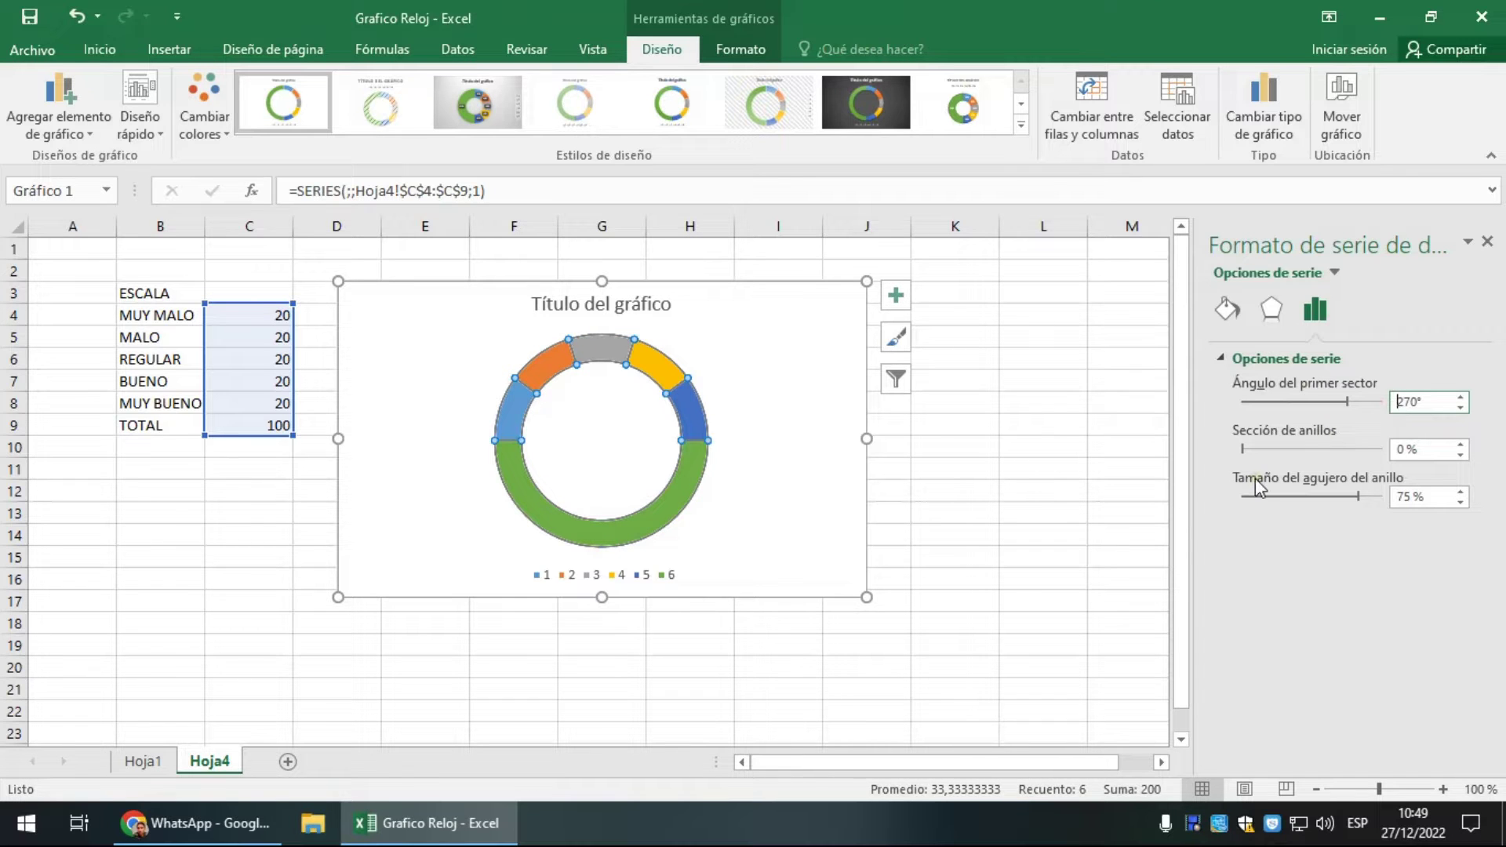
left_click(919, 470)
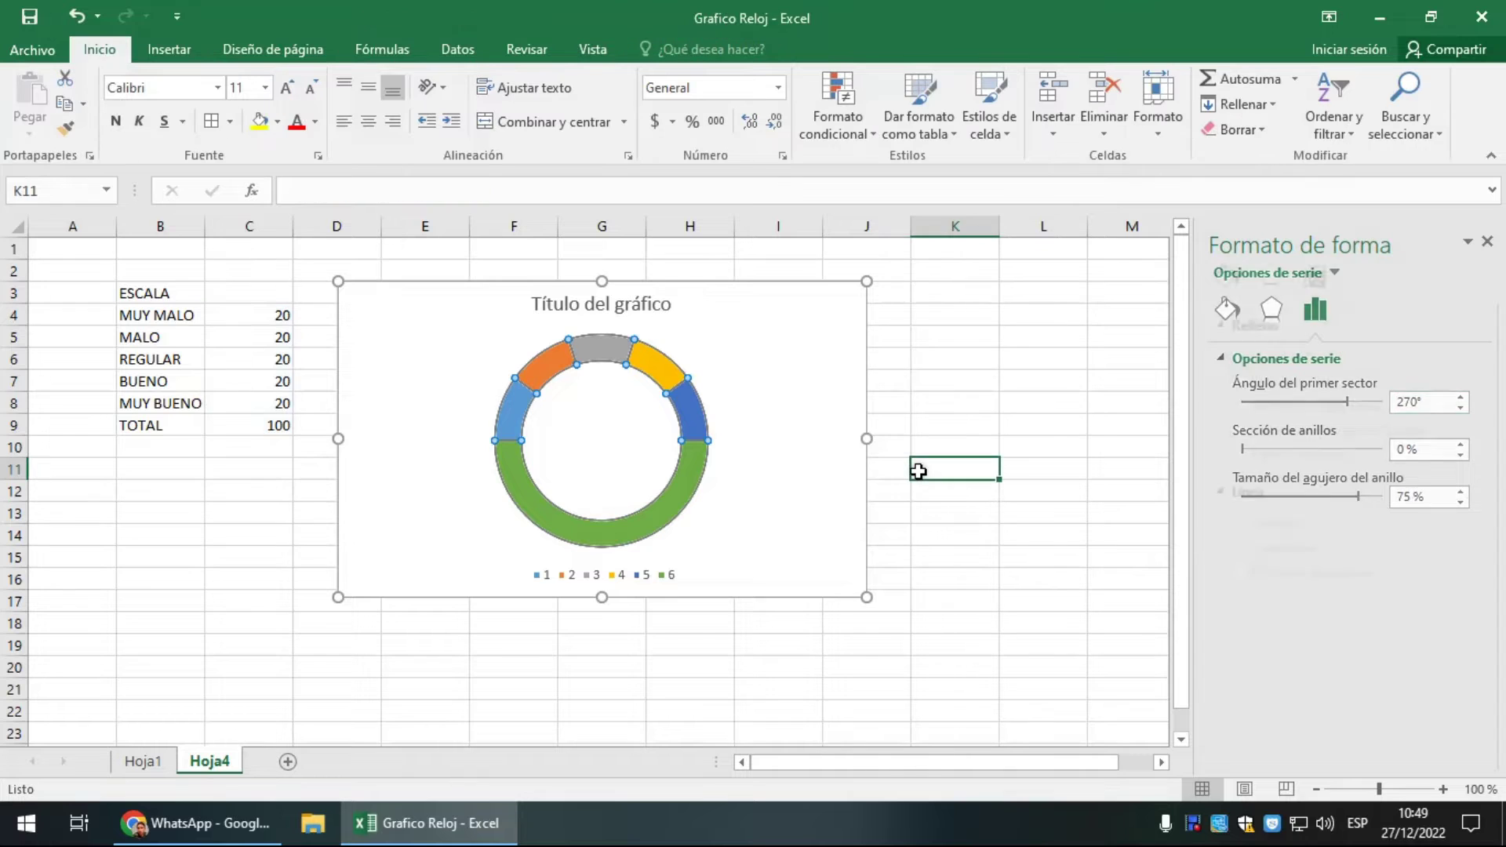
- Give the large green TOTAL slice Sin relleno, leaving only the half-ring arc
left_click(692, 467)
left_click(515, 464)
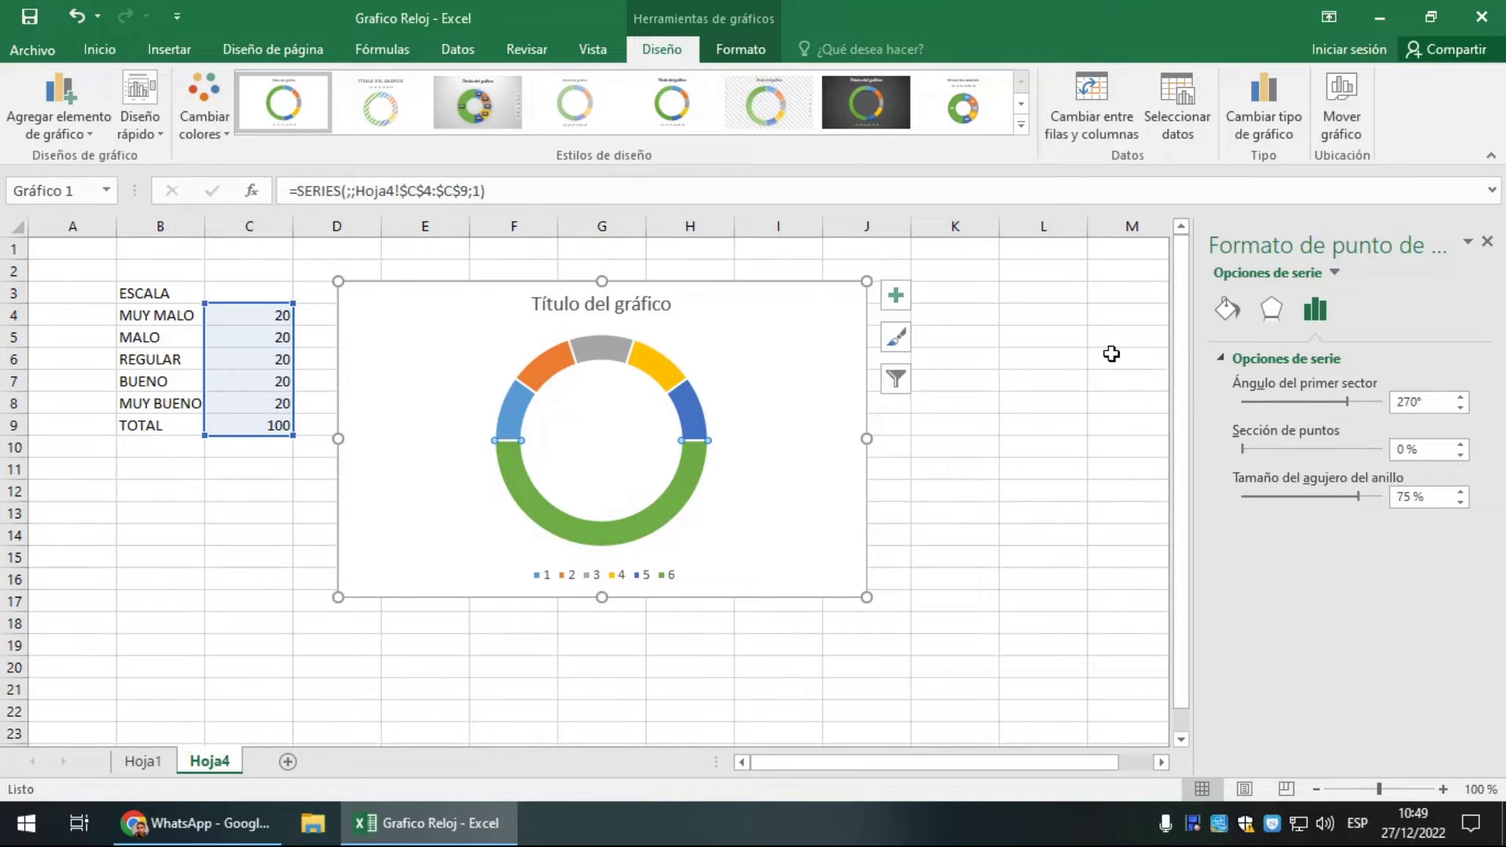
left_click(1228, 309)
left_click(1241, 391)
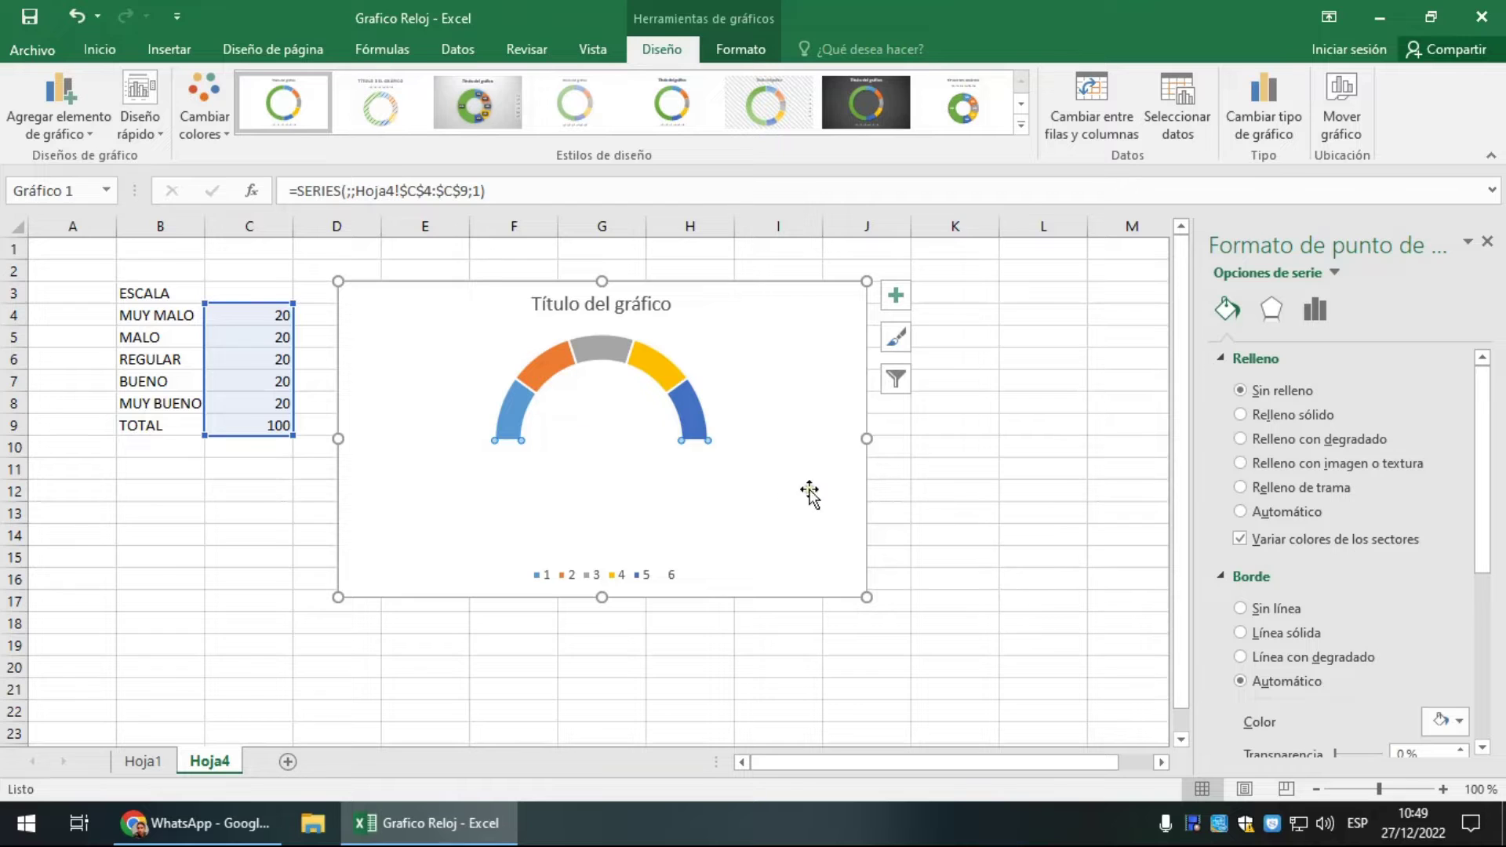
left_click(512, 416)
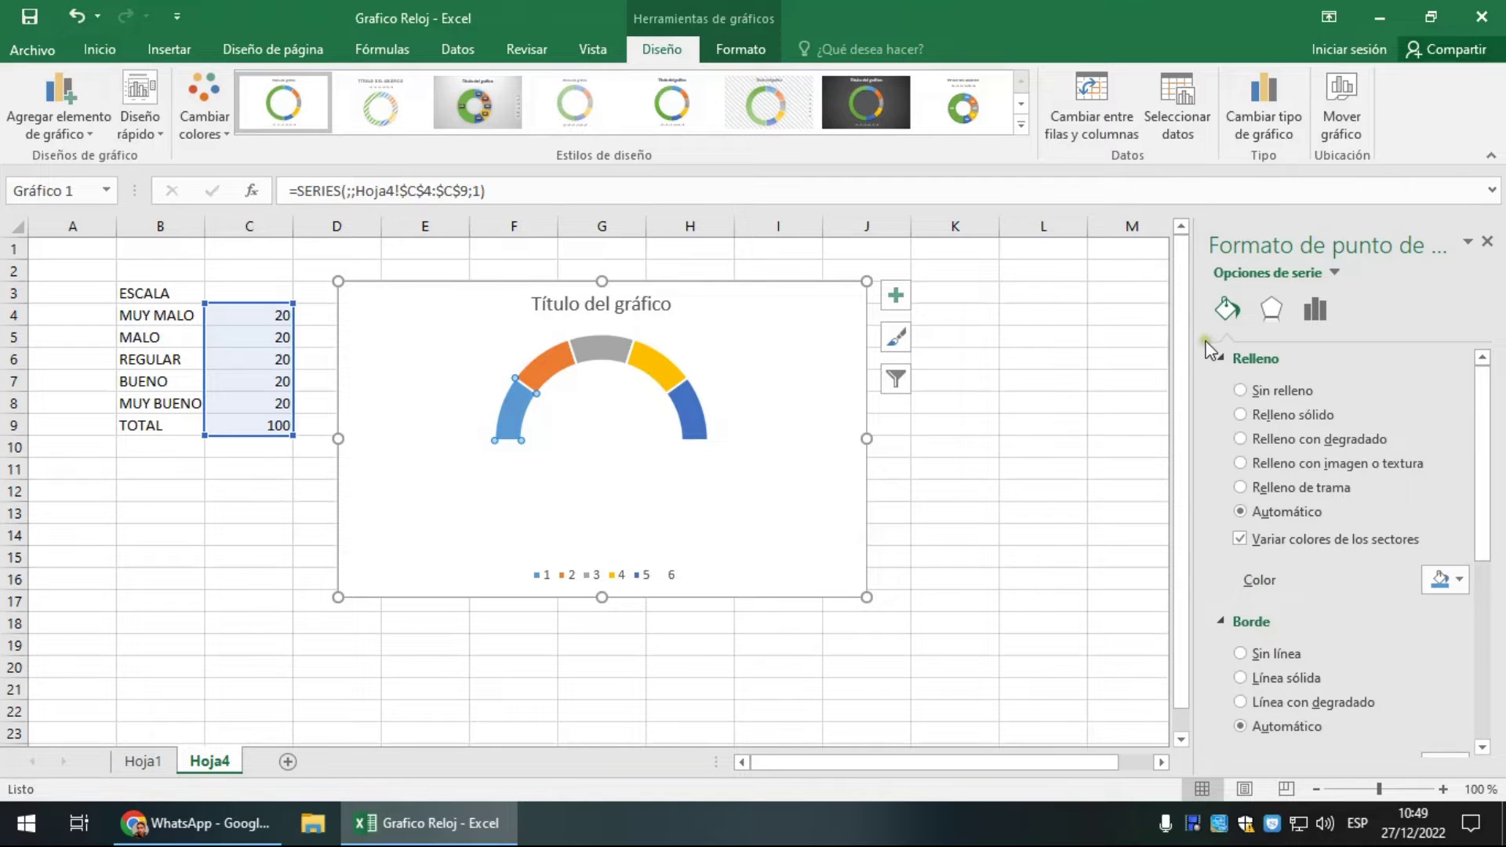
- Fill the arc slices dark red, dark orange, light orange, dark green and green
left_click(1452, 578)
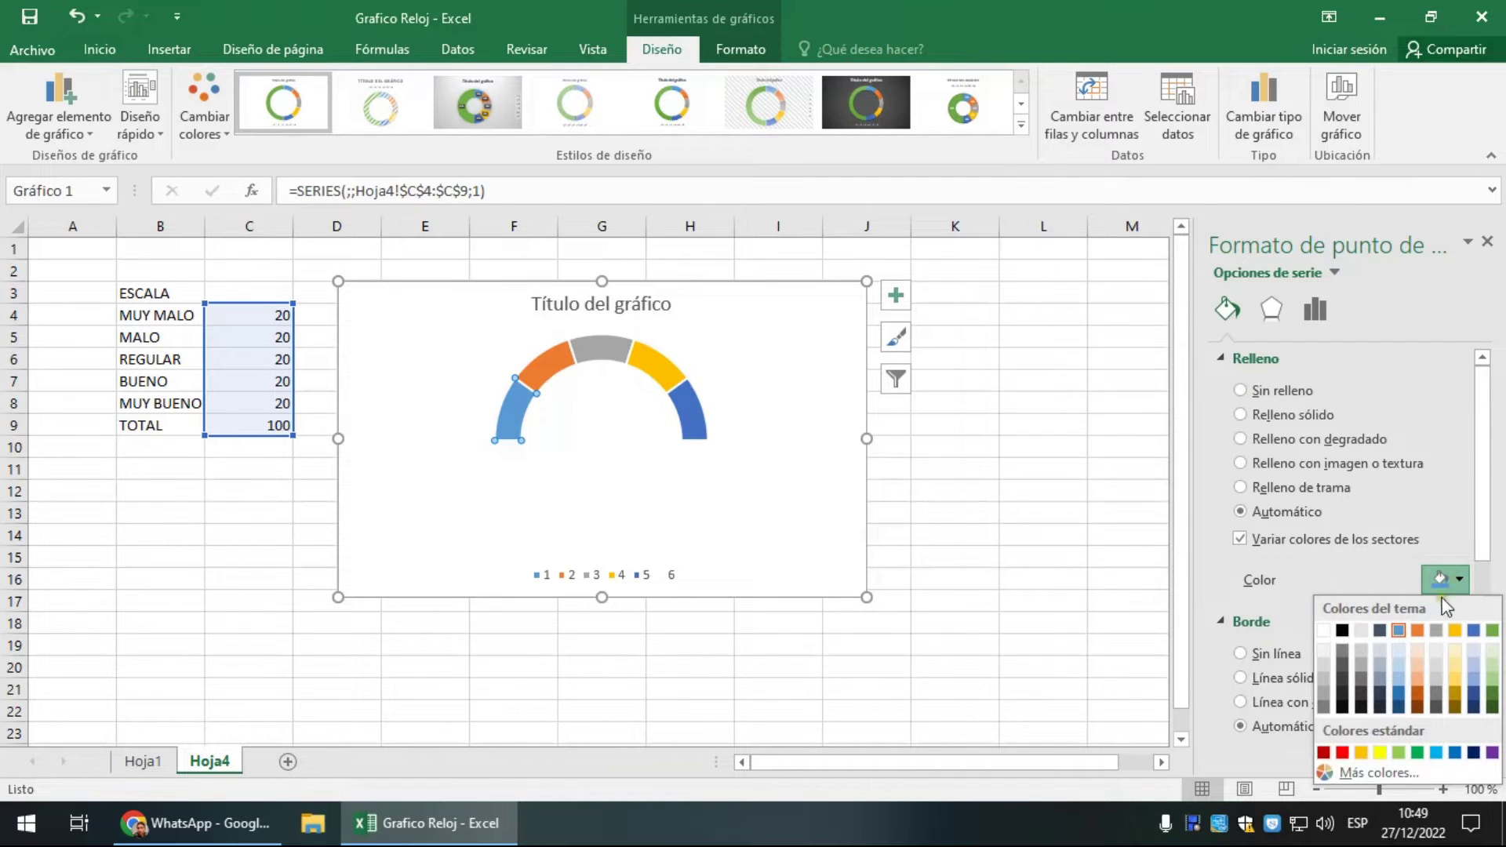
left_click(1326, 754)
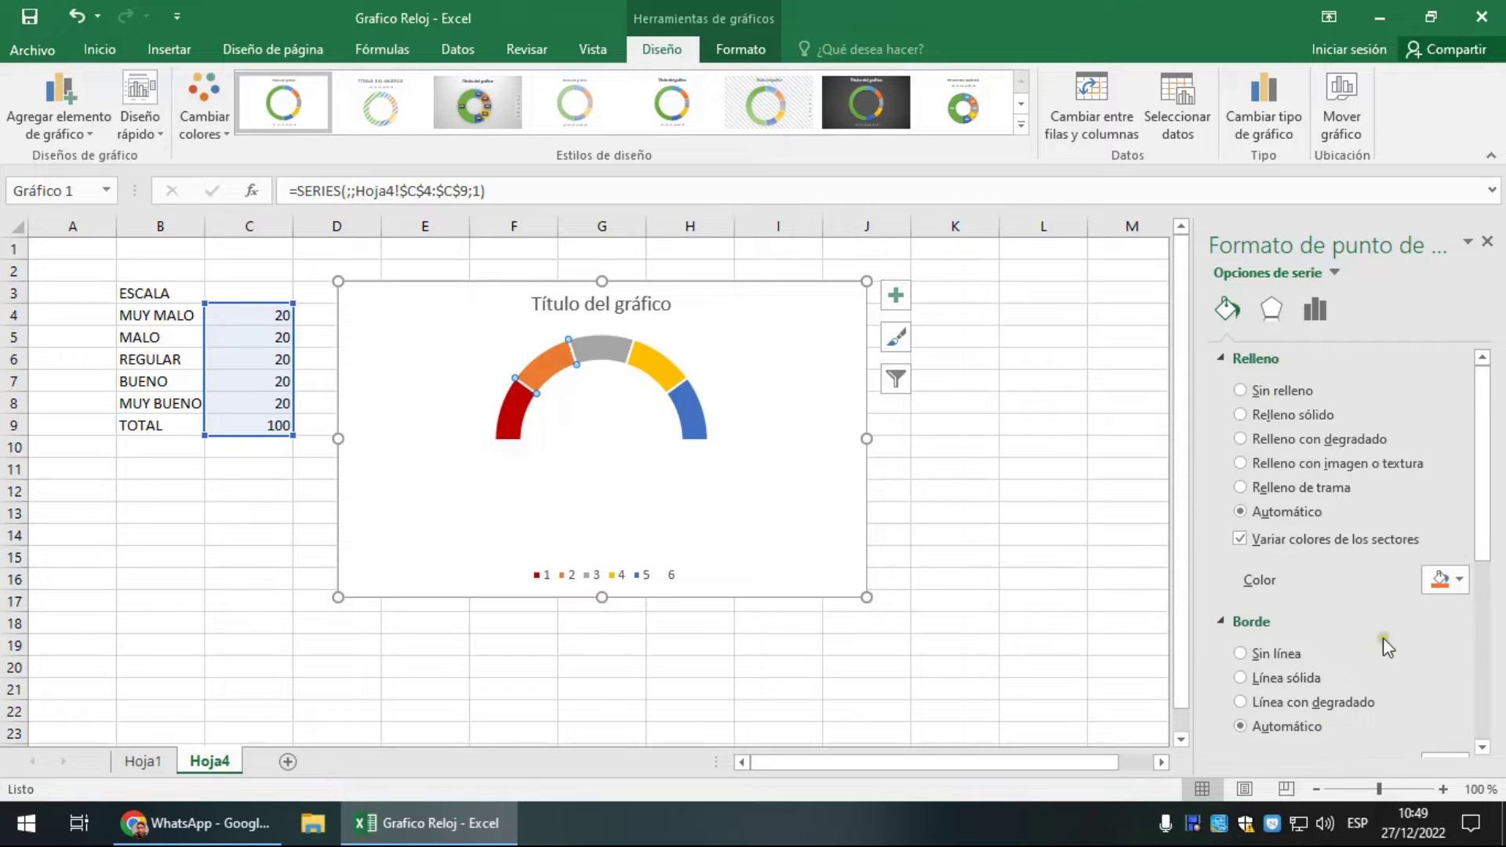
left_click(1433, 583)
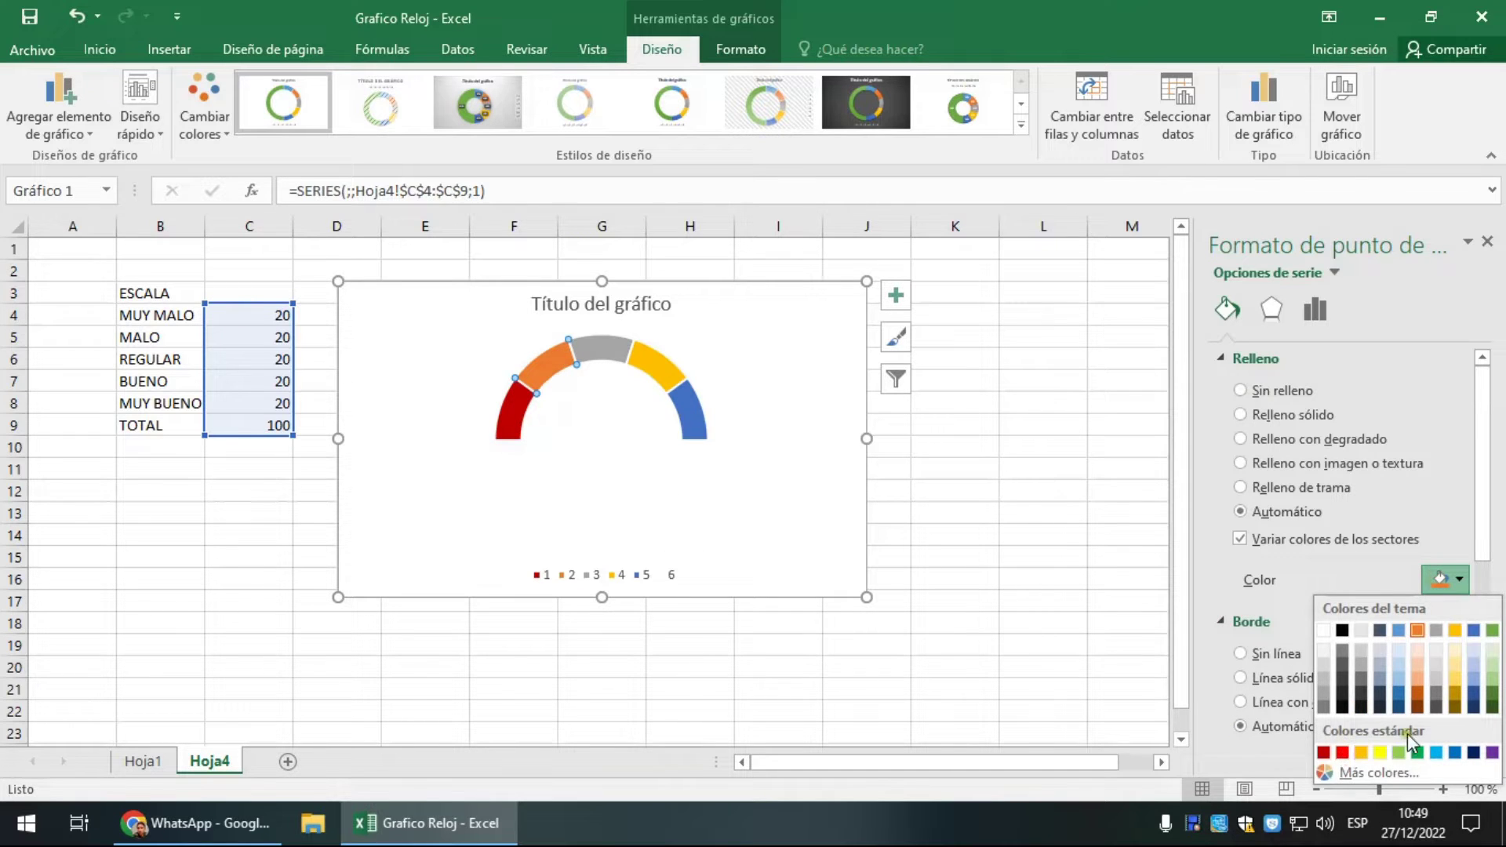
left_click(1419, 698)
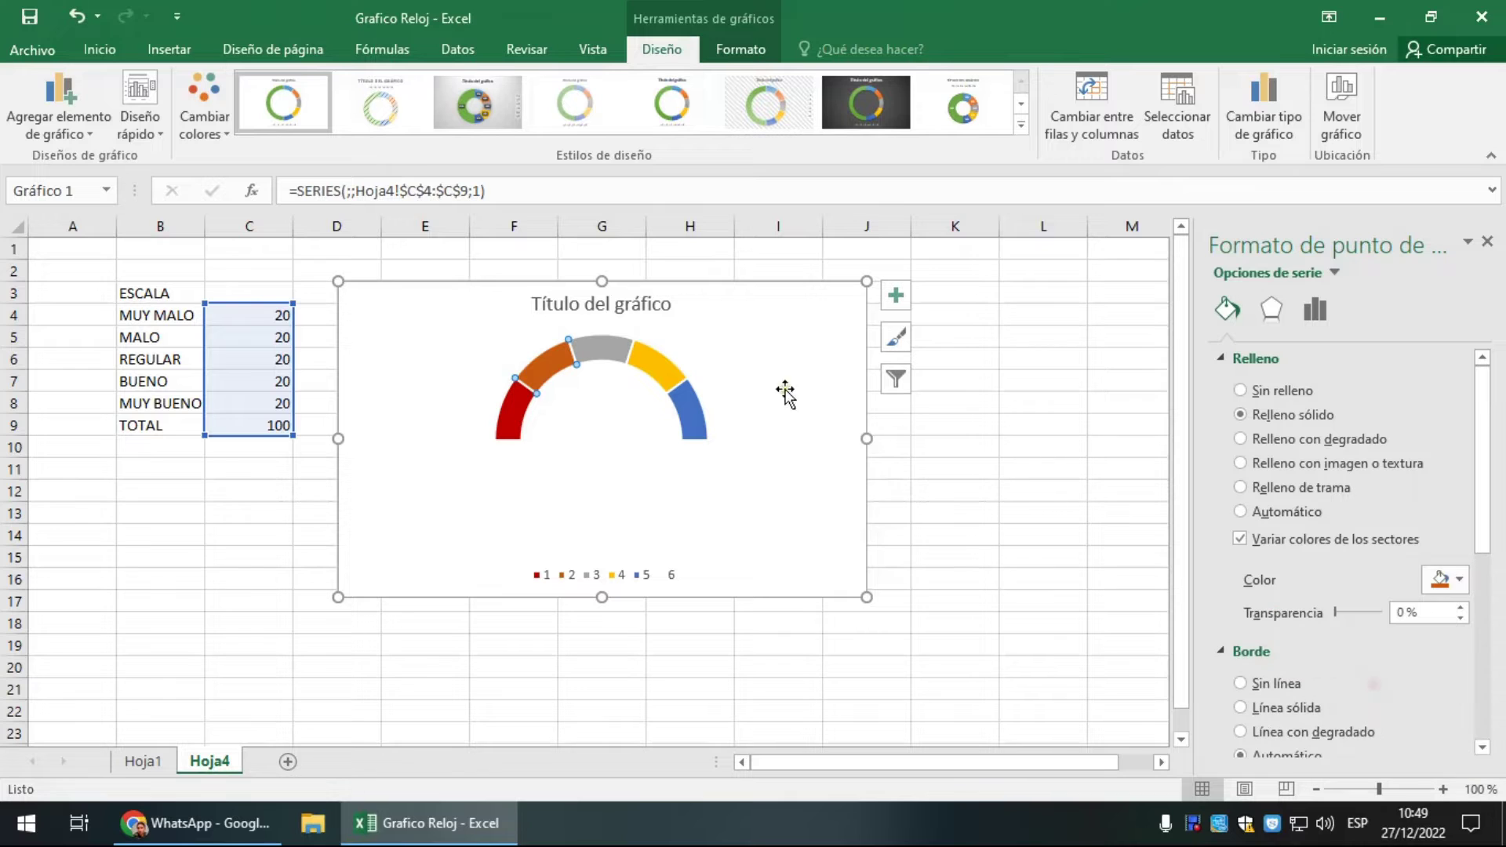
left_click(620, 351)
left_click(1433, 582)
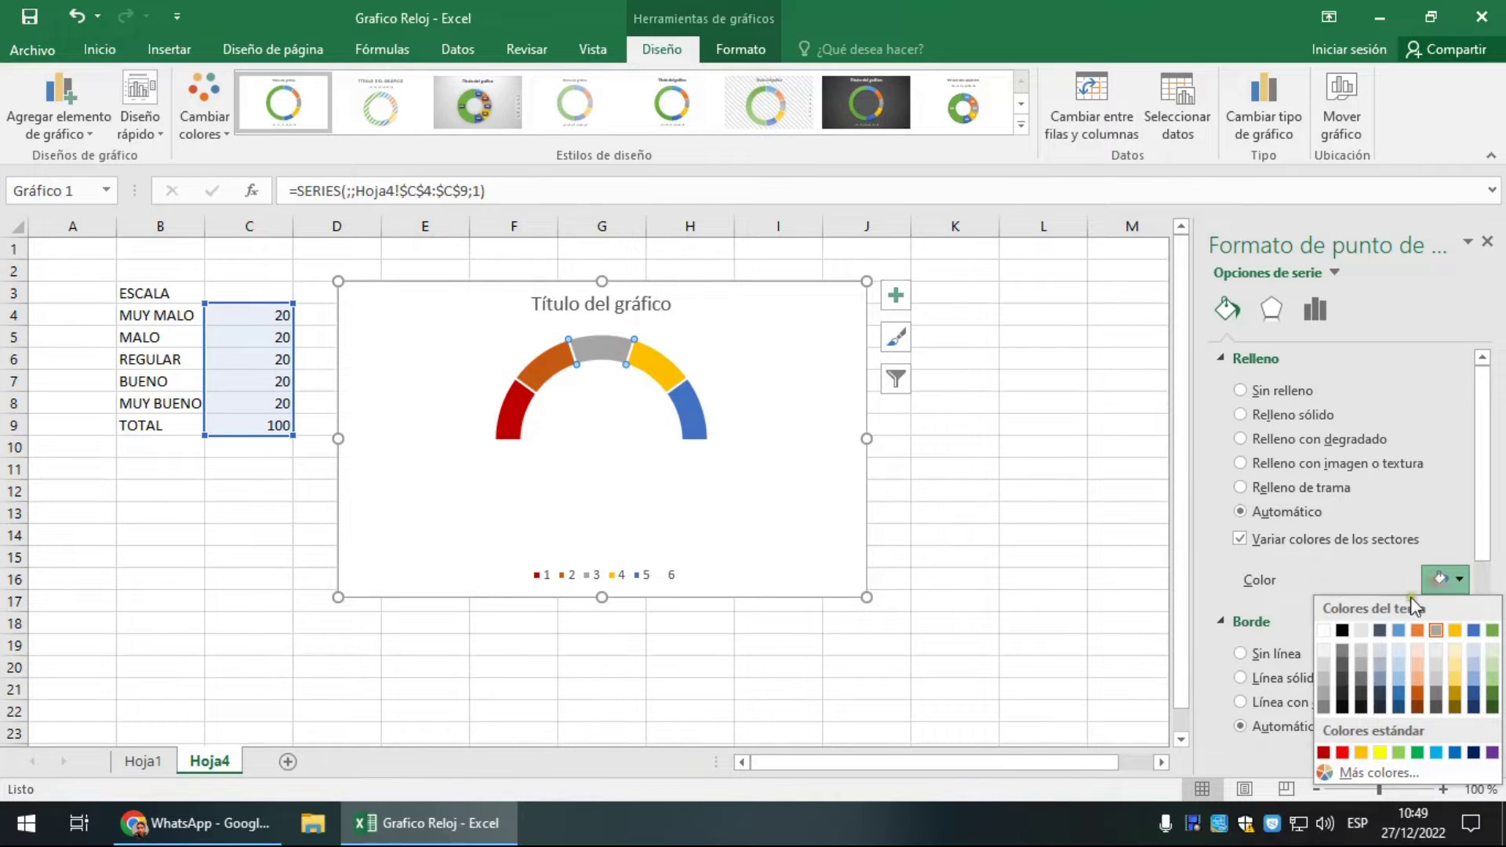
left_click(1418, 681)
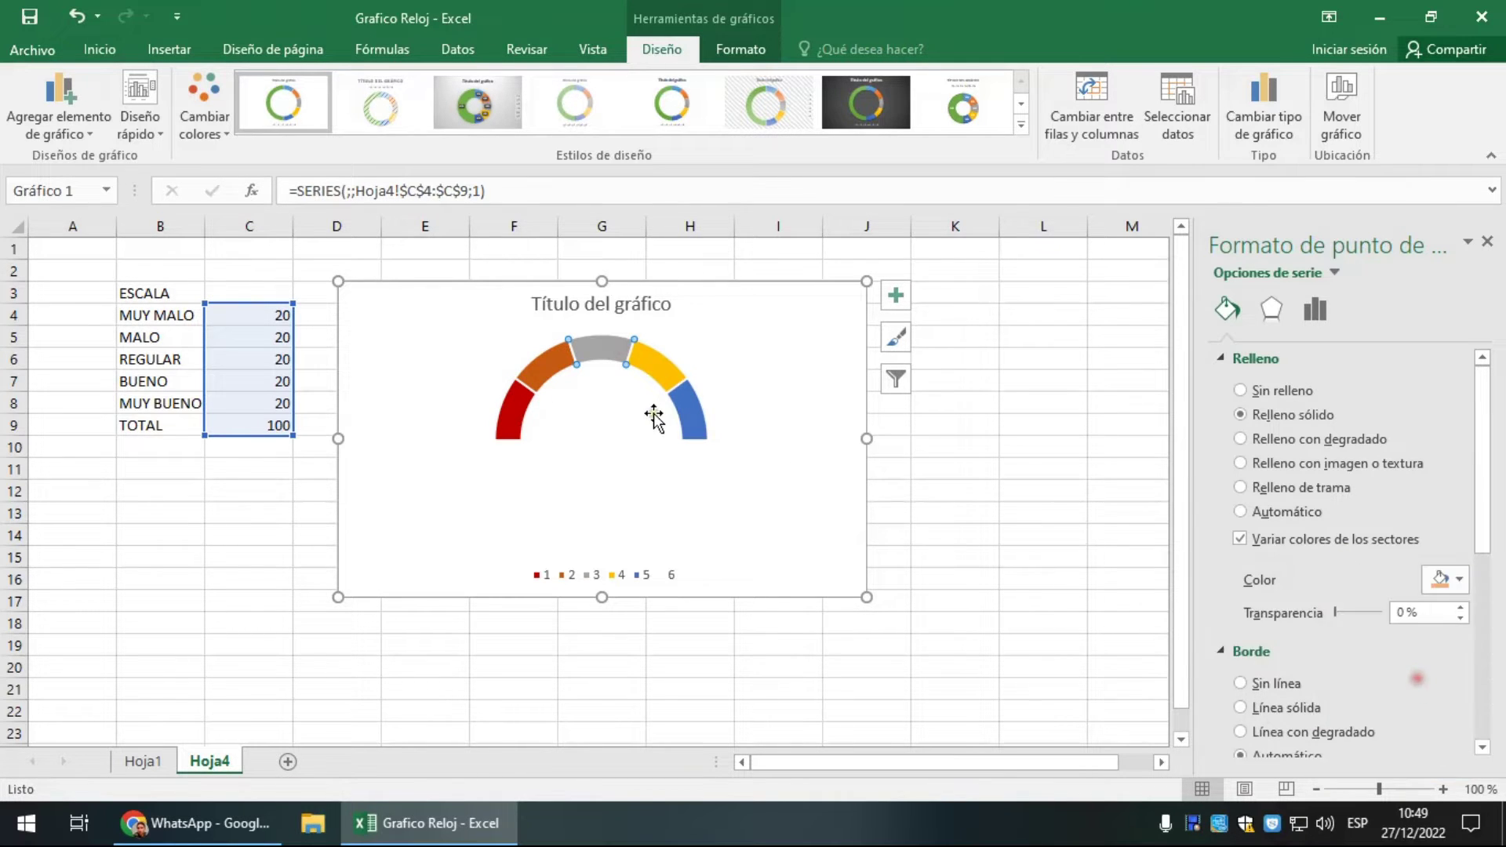
left_click(667, 376)
left_click(1446, 580)
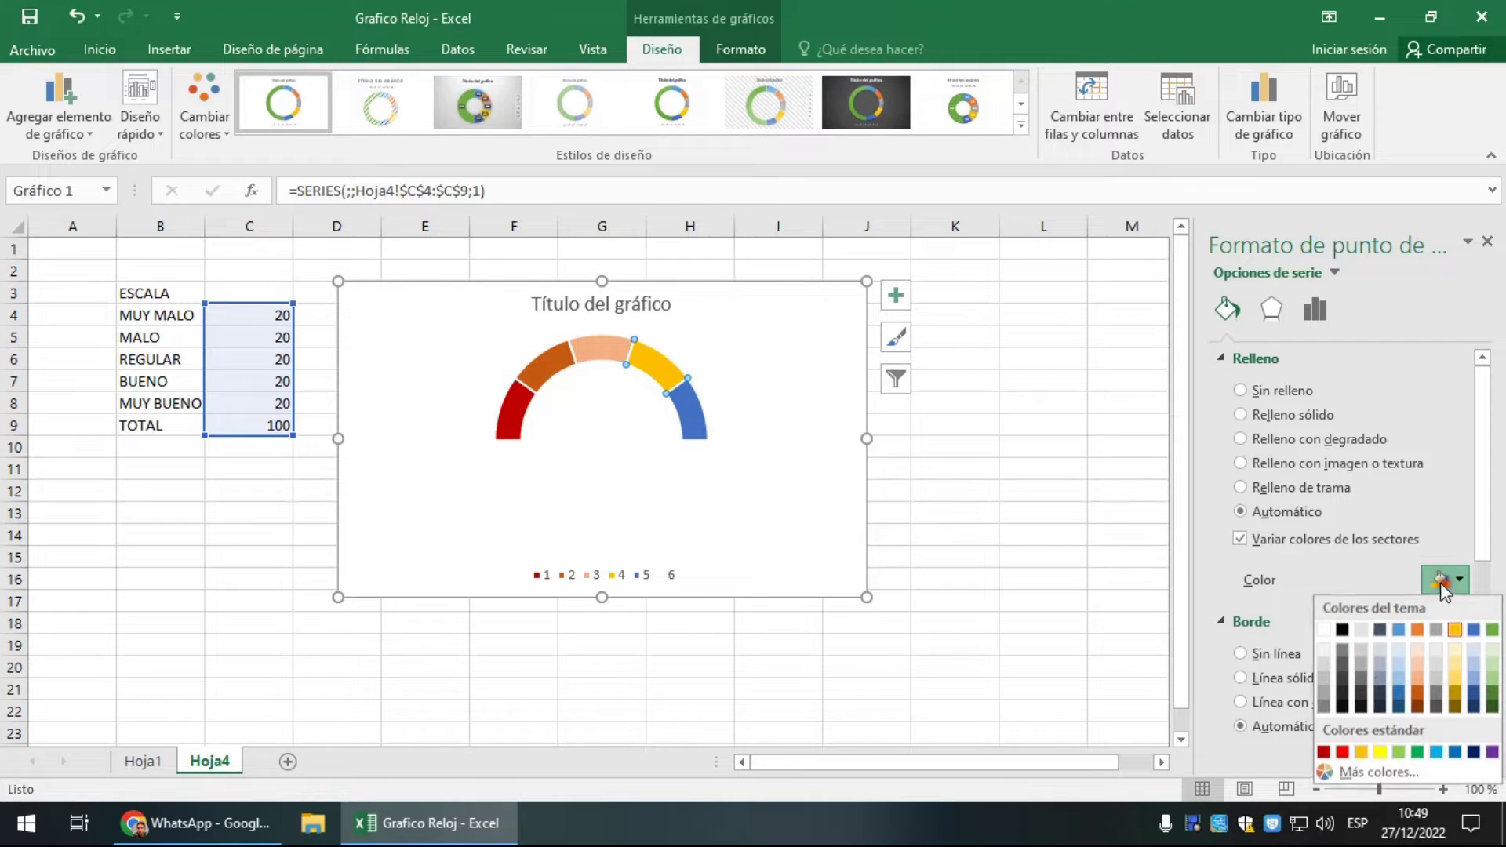
left_click(1488, 692)
left_click(689, 405)
left_click(1447, 579)
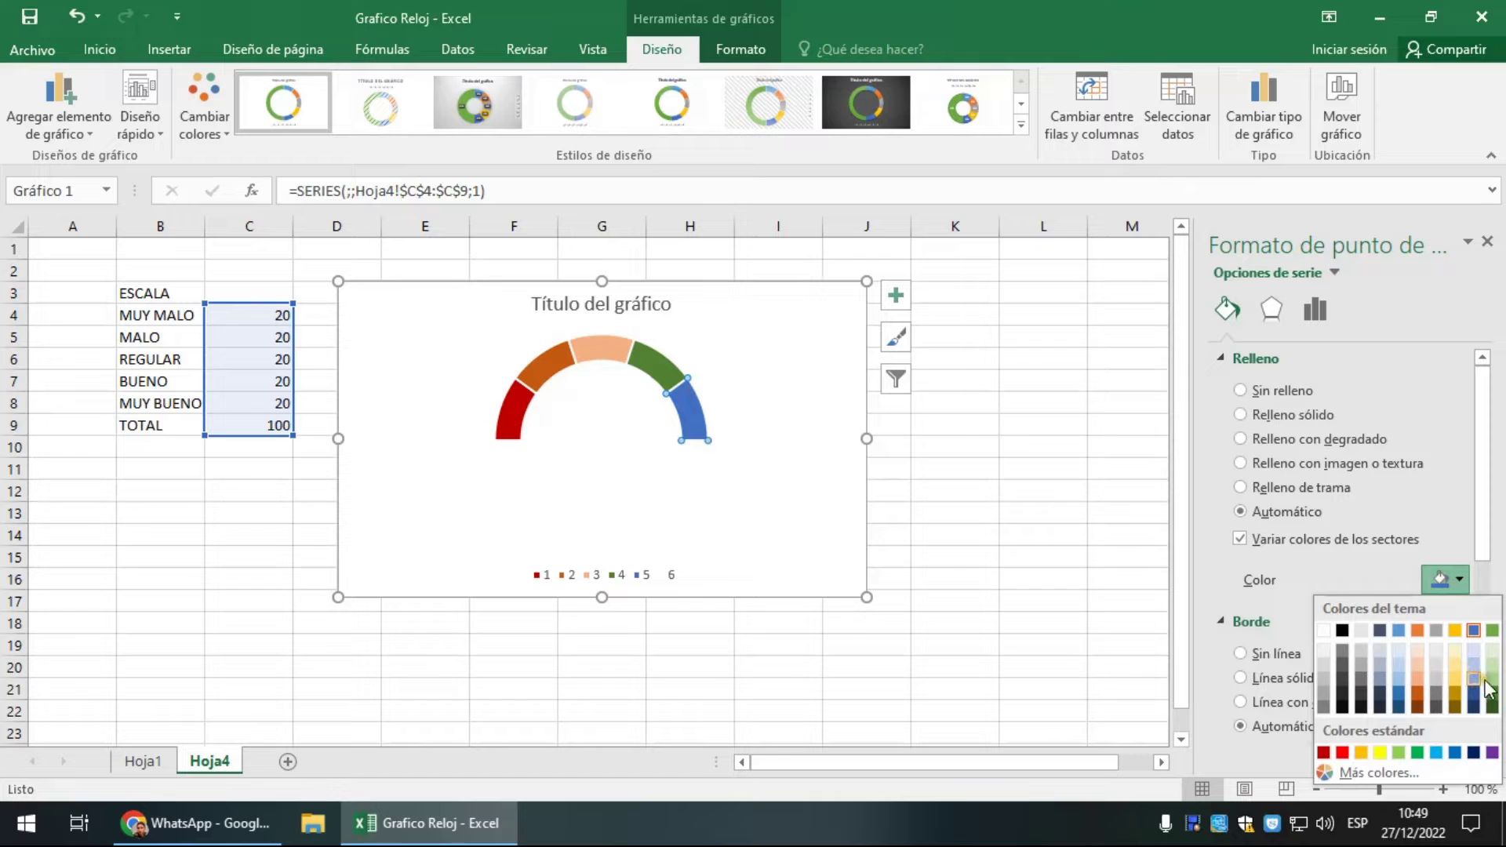
left_click(1492, 631)
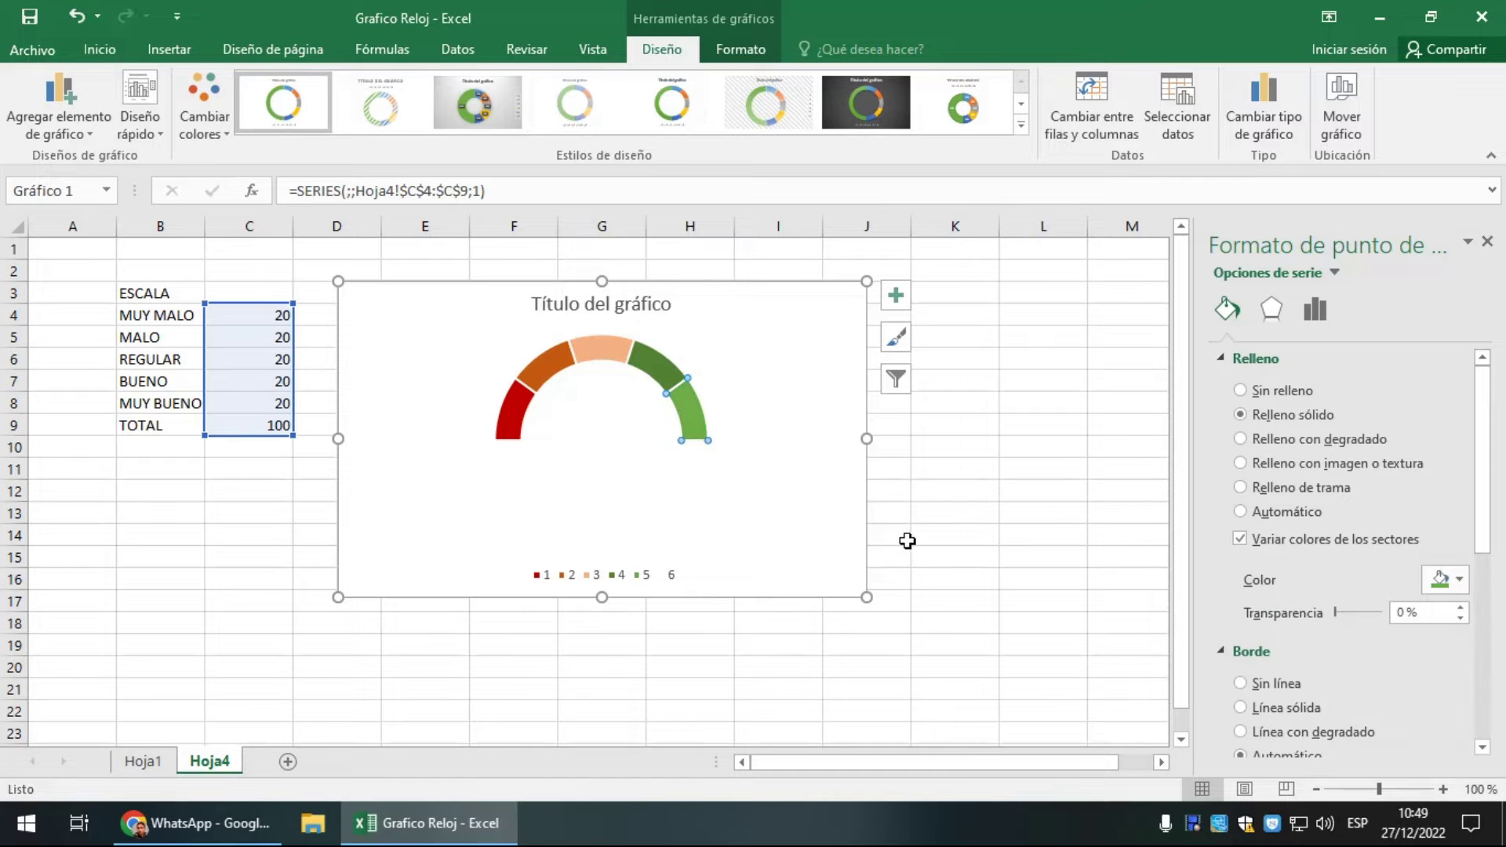
left_click(996, 527)
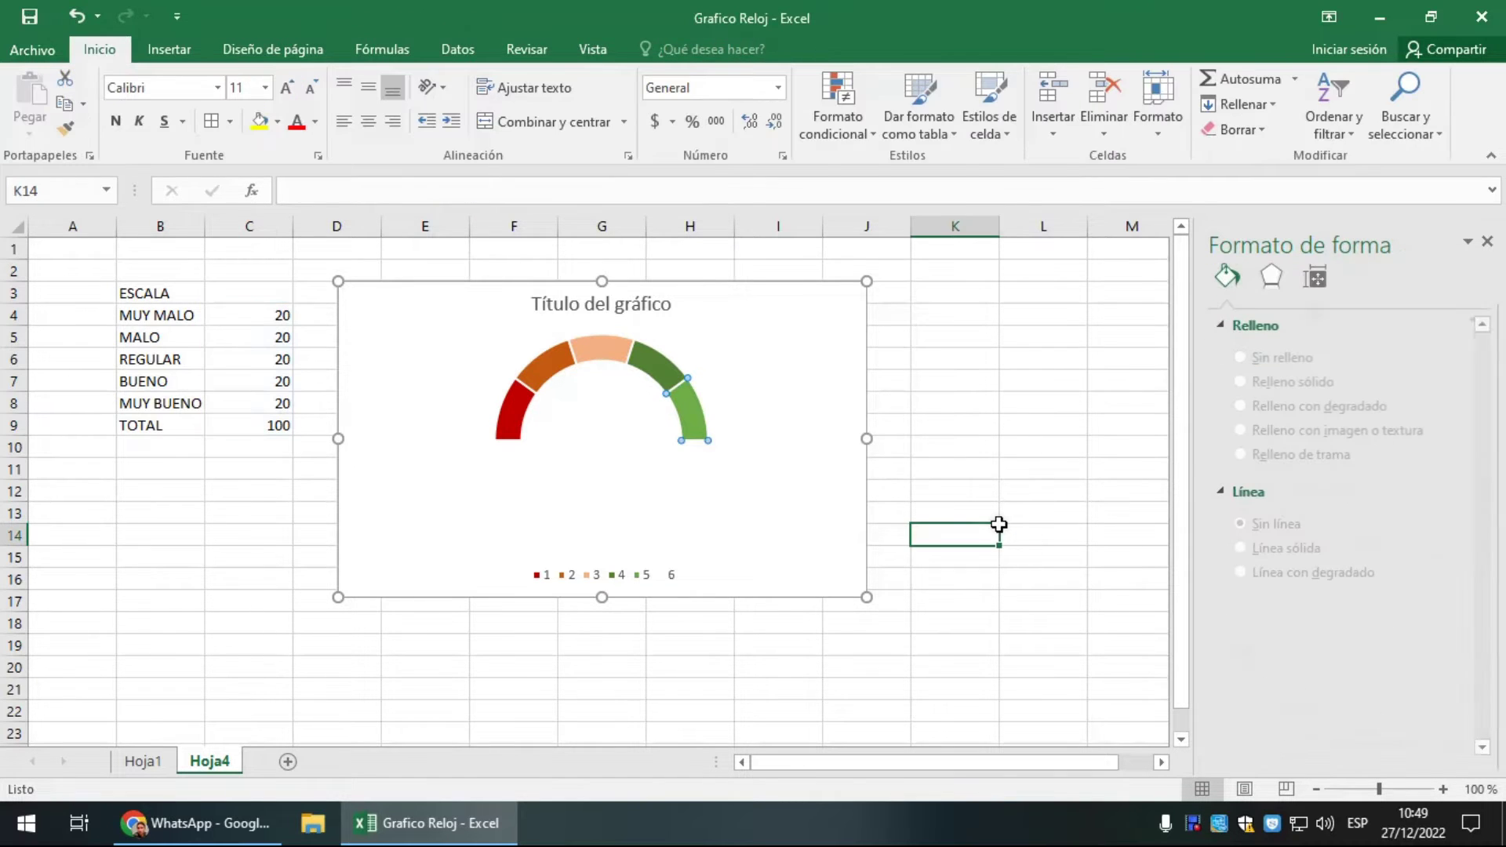
- Recolour the top light-orange slice gold
left_click(585, 352)
left_click(610, 353)
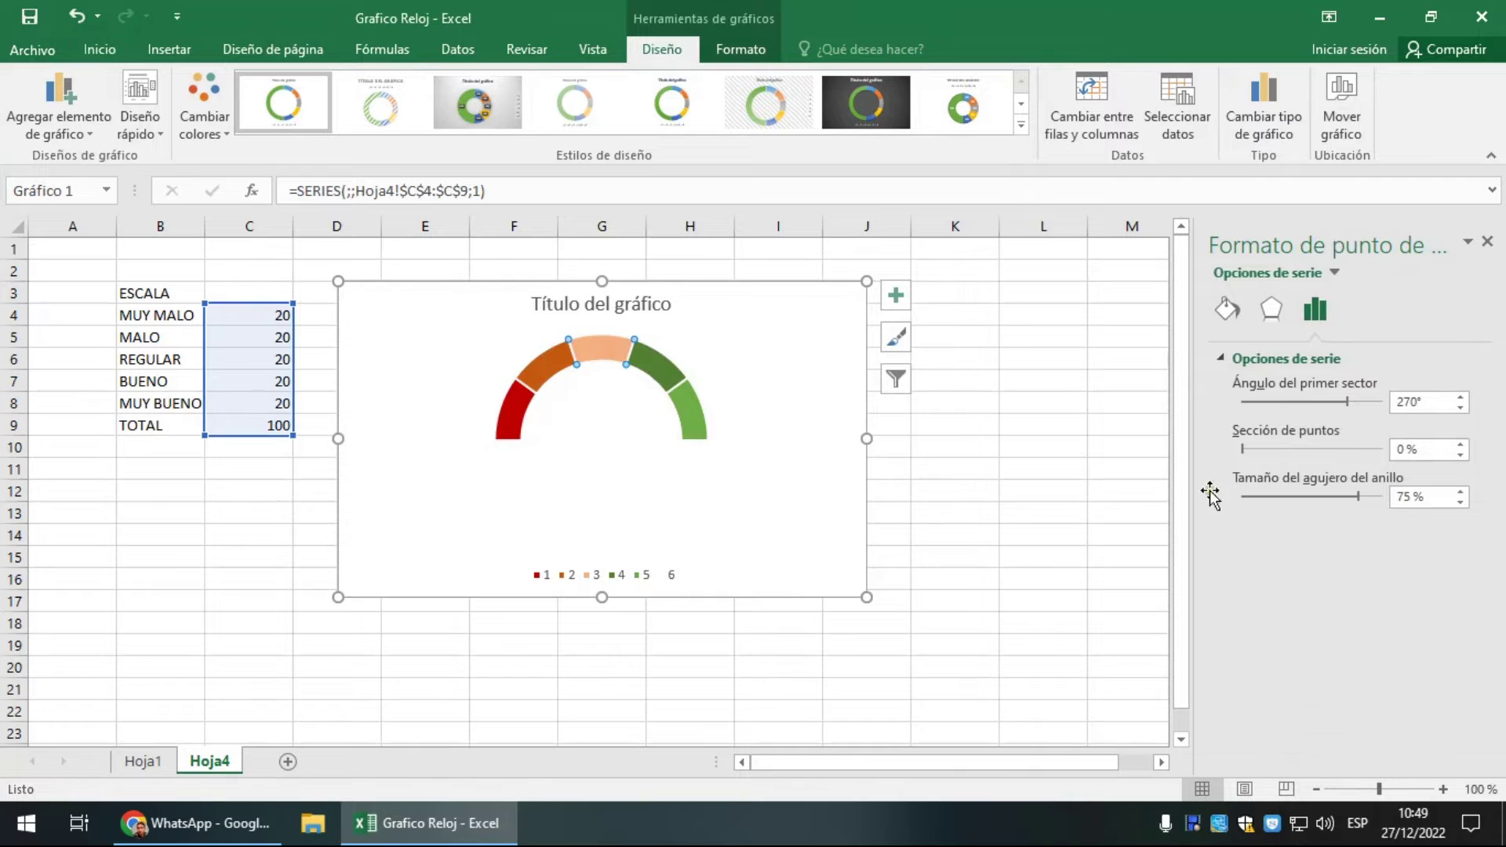
left_click(1228, 309)
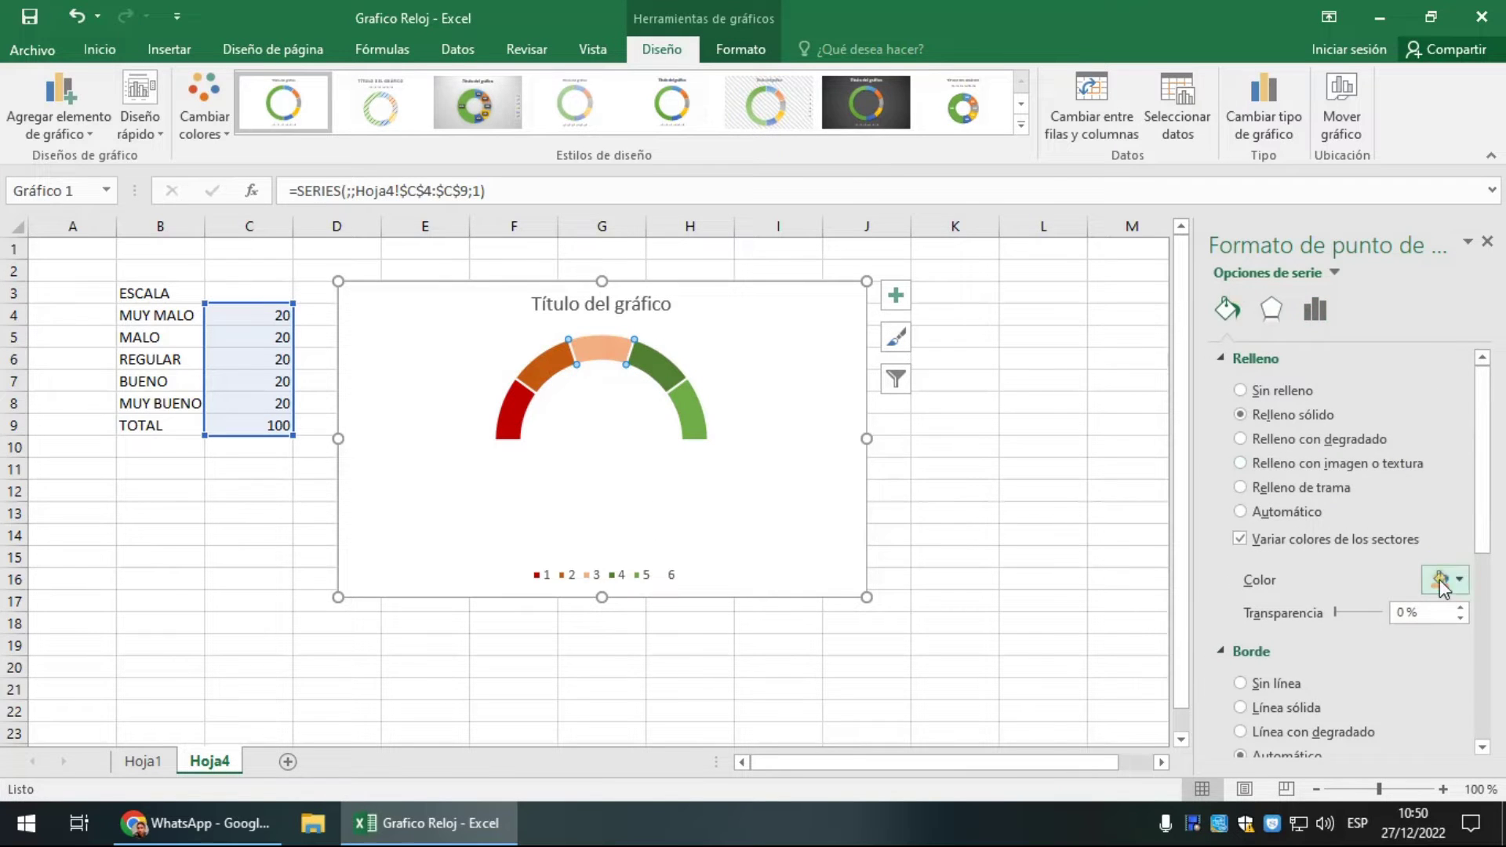
left_click(1440, 579)
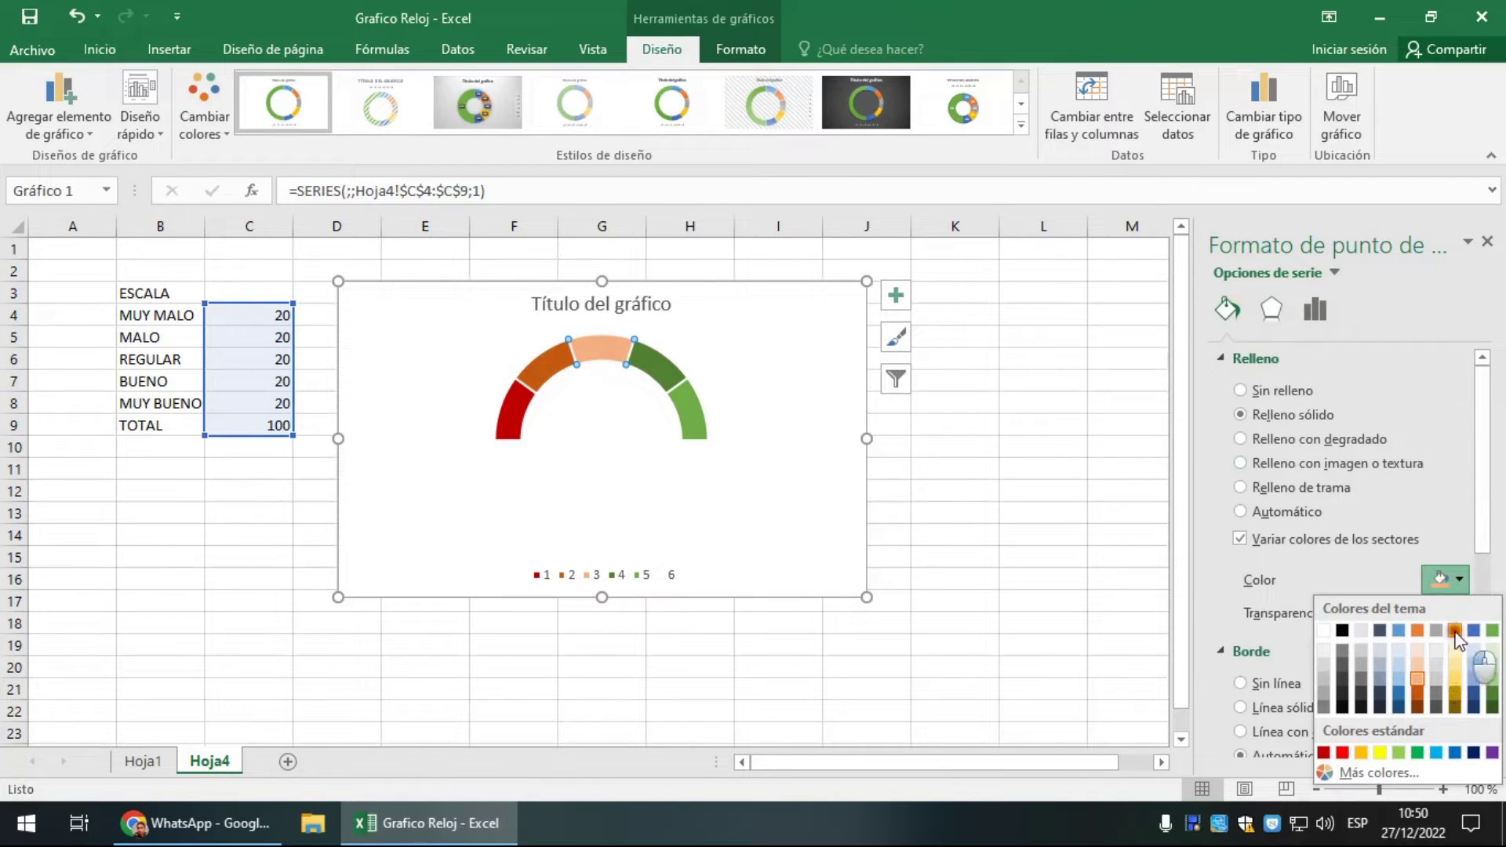
left_click(1455, 677)
left_click(977, 556)
left_click(973, 537)
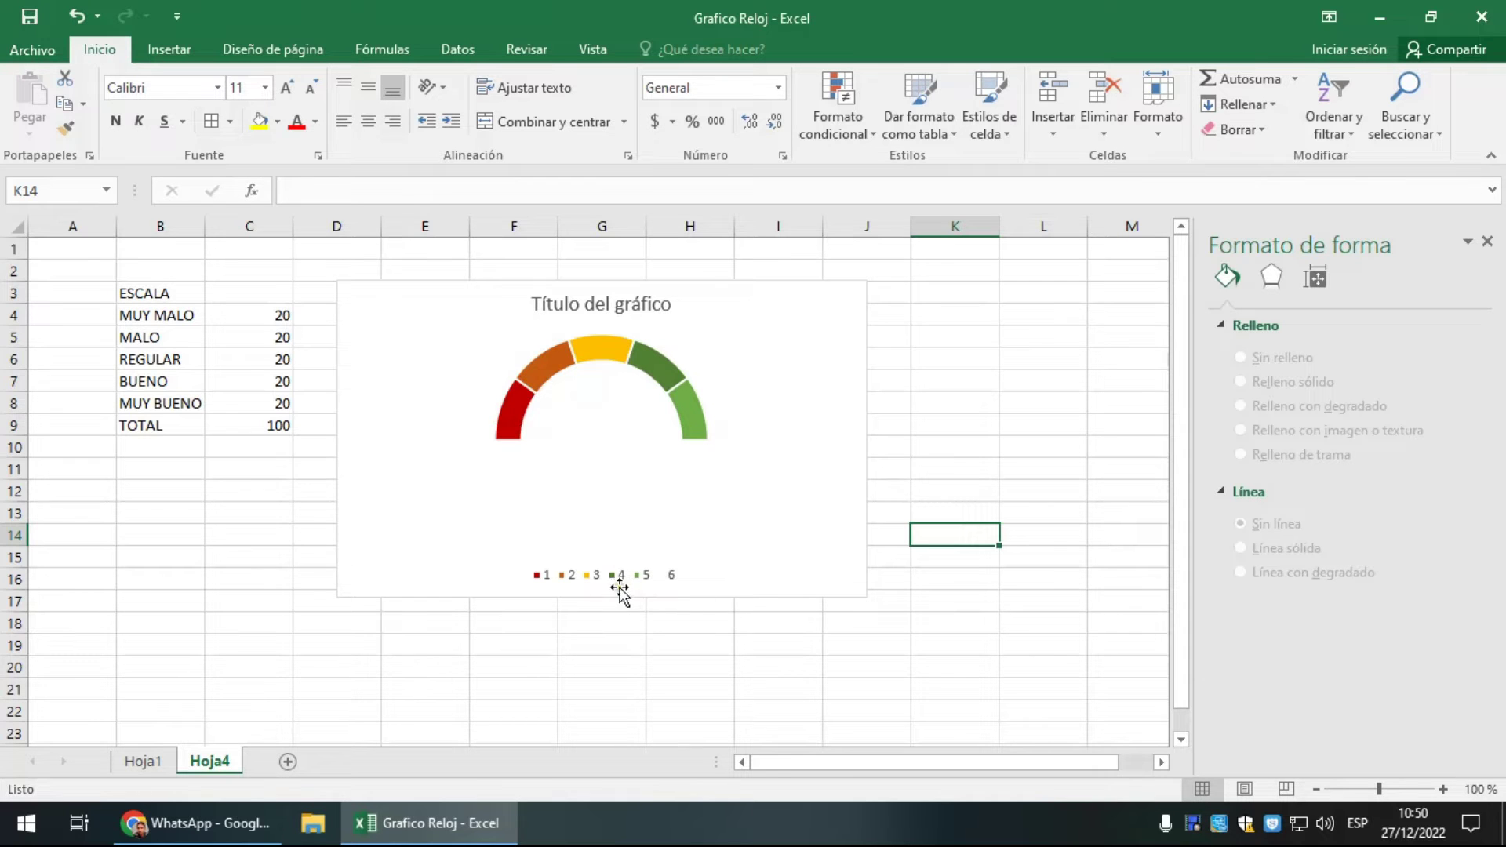
- Delete the doughnut chart's legend and its title
left_click(581, 581)
key("Delete")
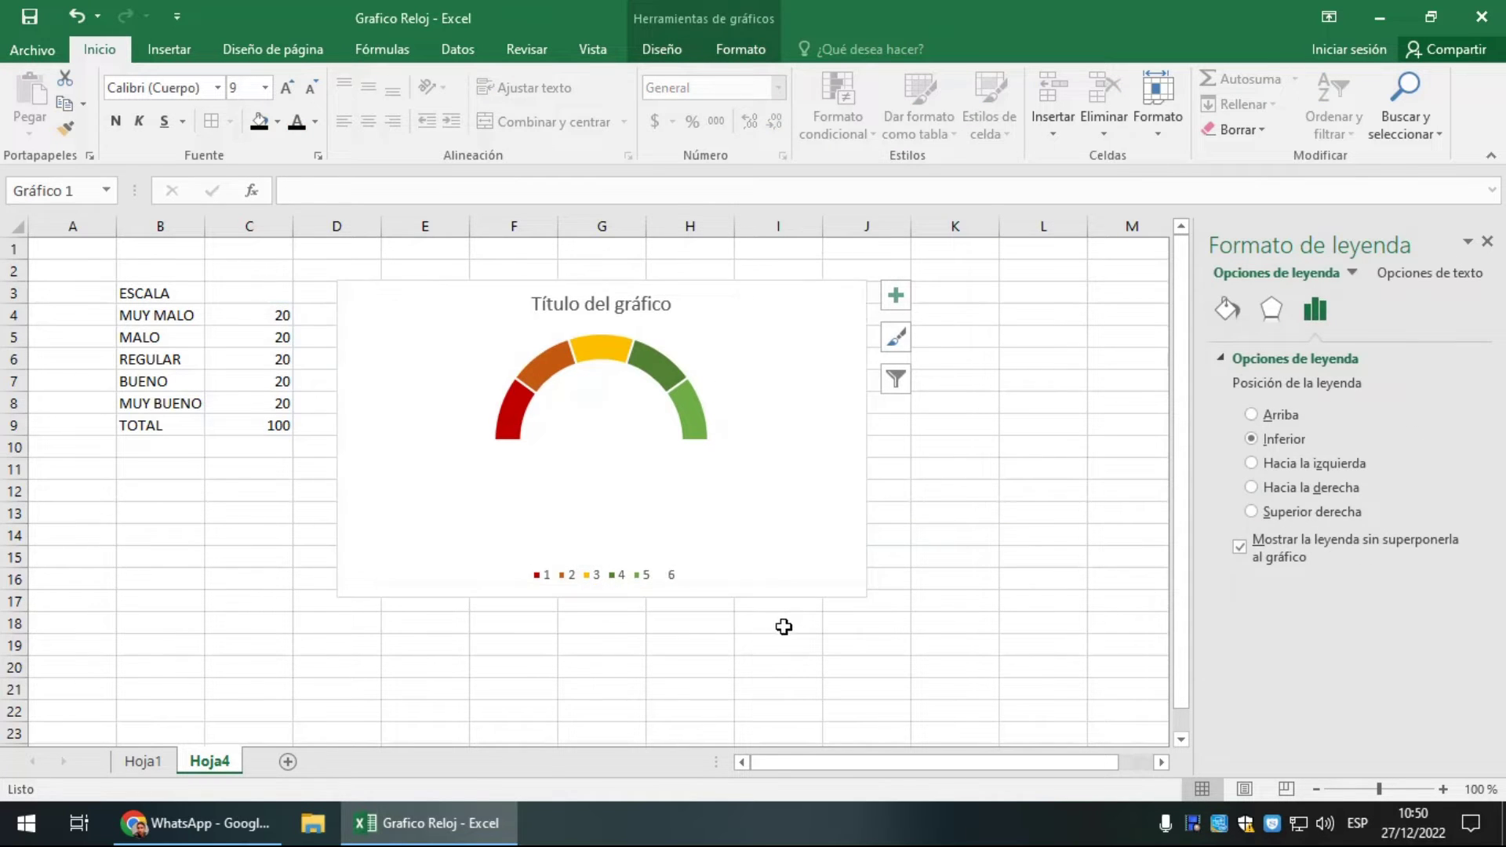
left_click(613, 304)
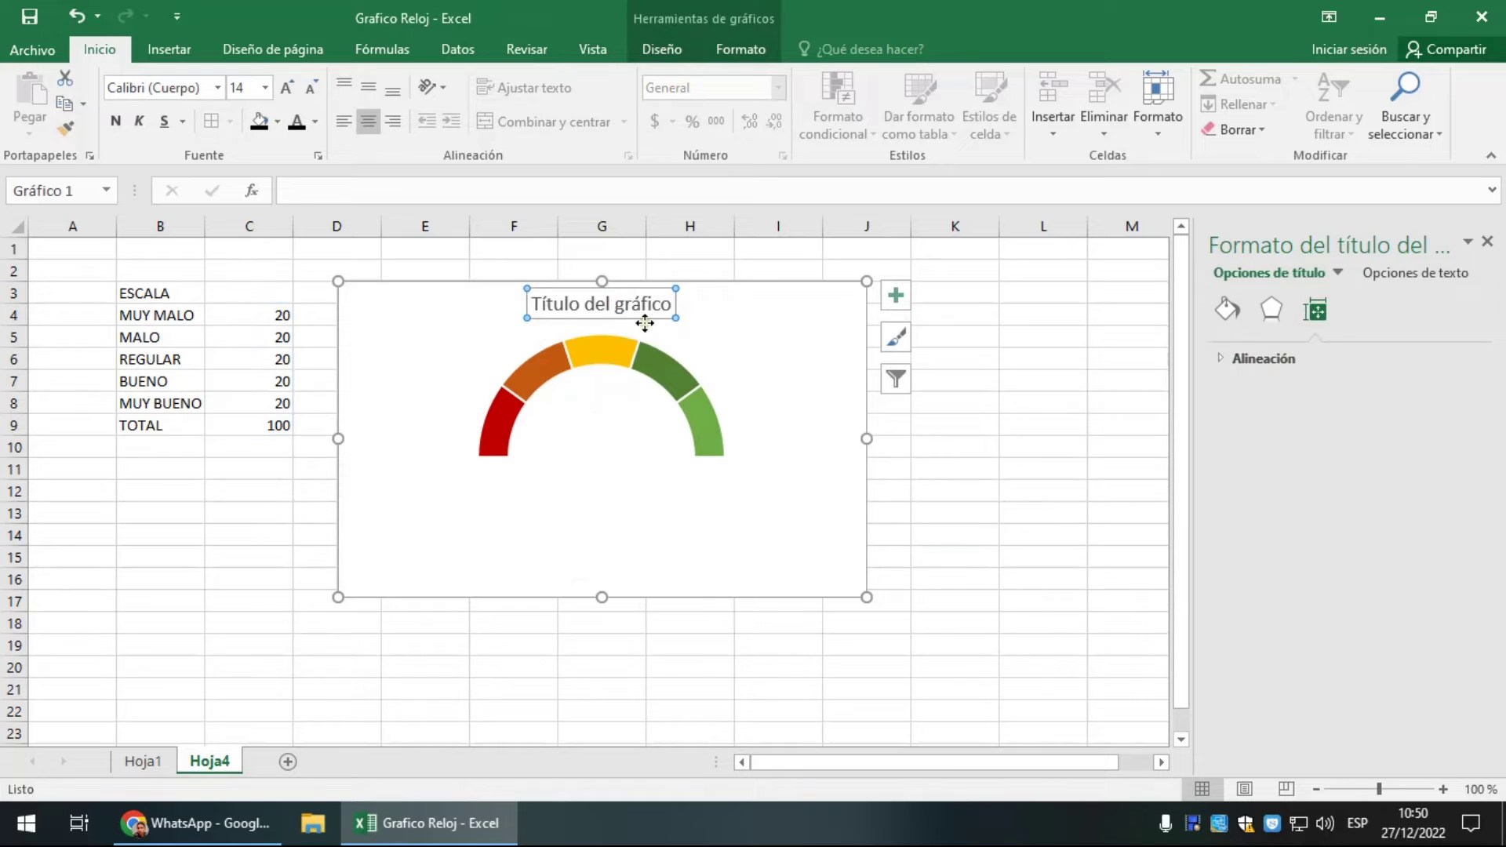
key("Escape")
key("Delete")
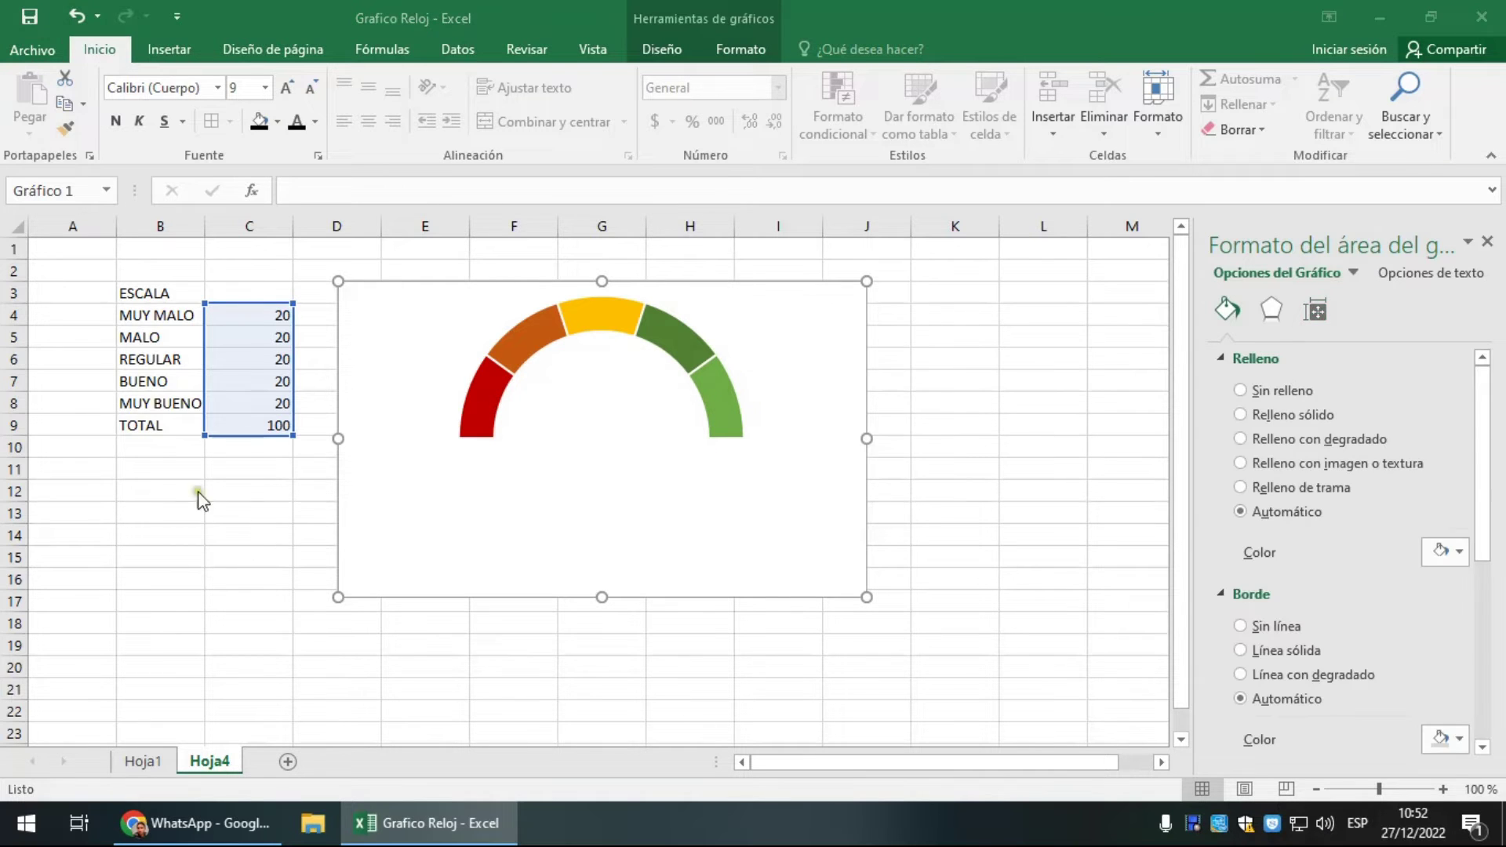
left_click(173, 471)
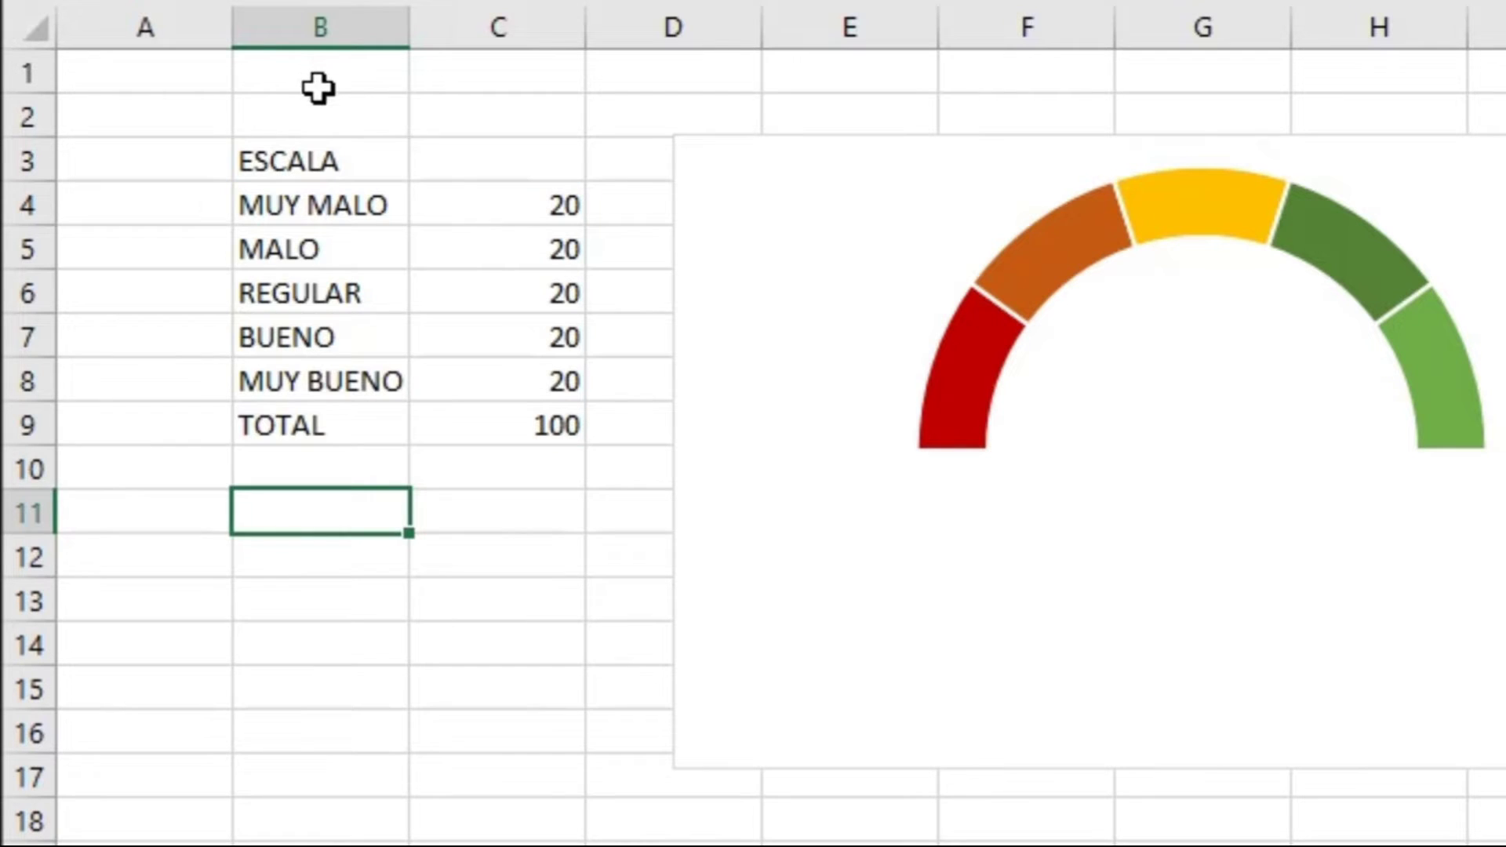
- Enter VALOR in B1 and 50 in C1
left_click(182, 271)
left_click(322, 73)
type("VALOR")
key("Tab")
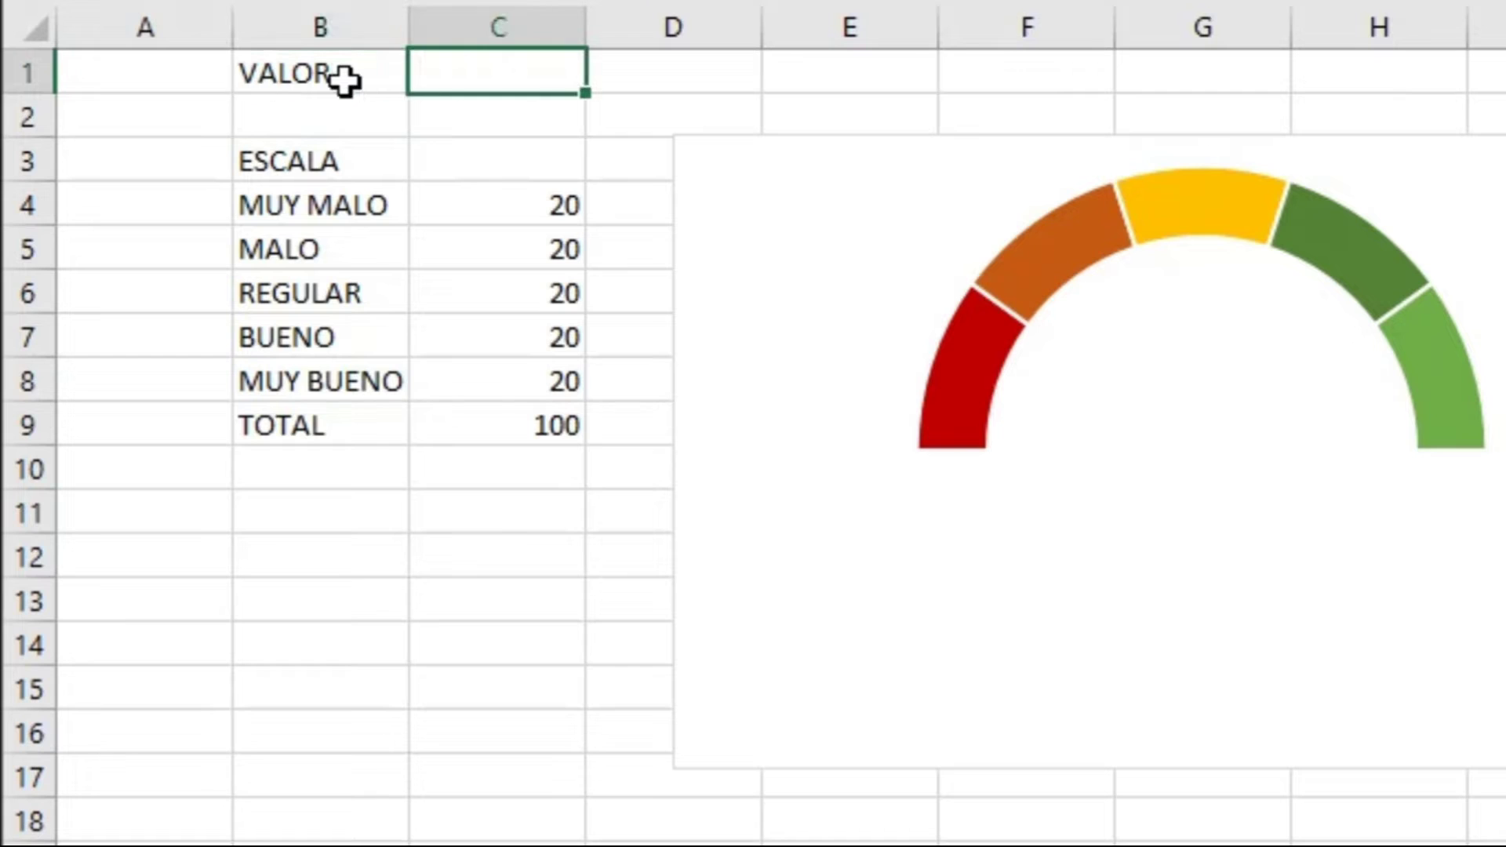
type("50")
key("Return")
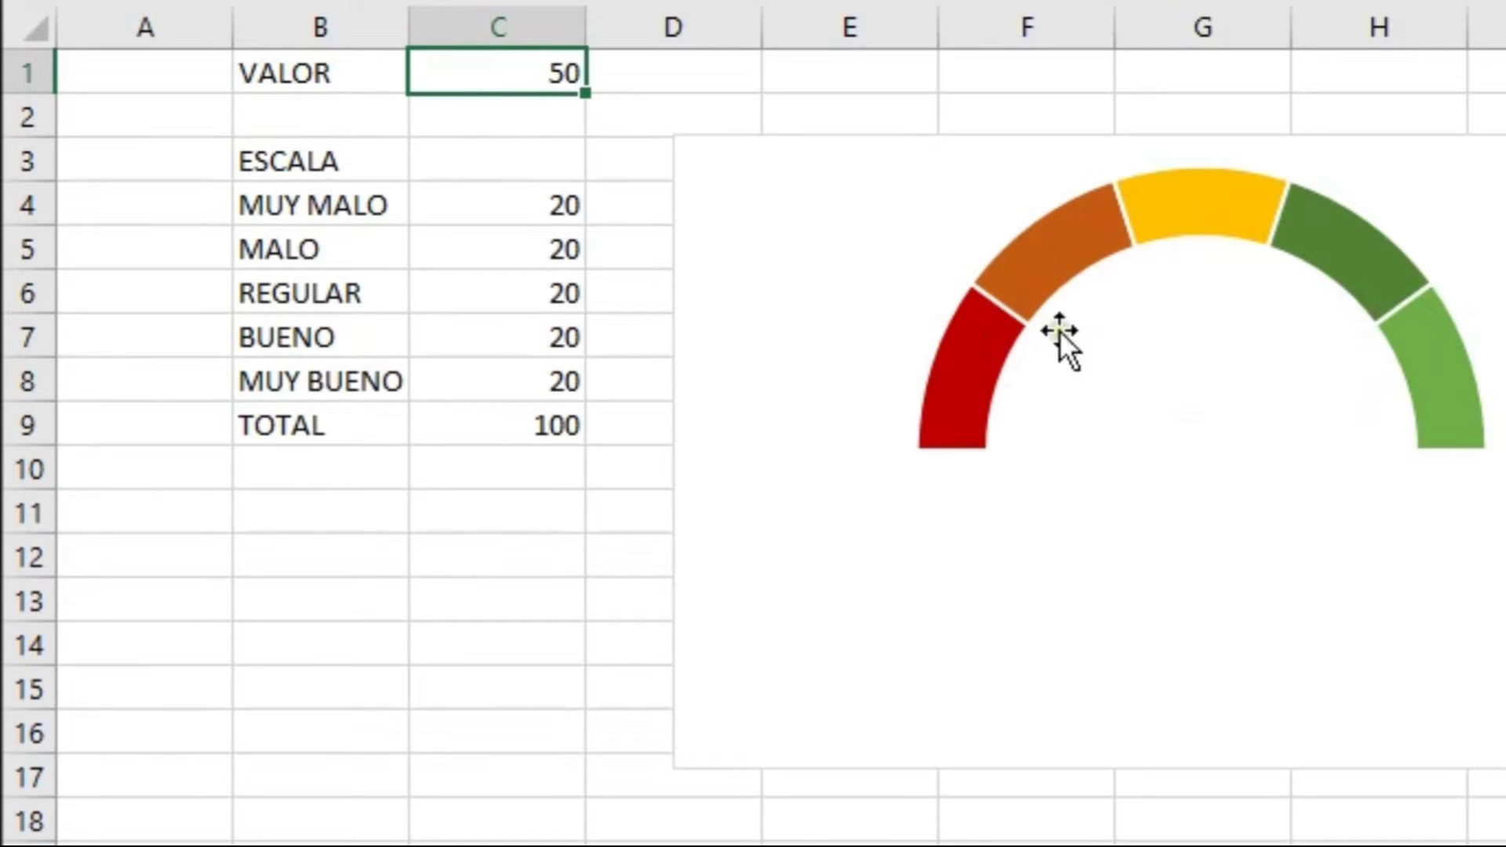
- Make VALOR and 50 bold and enlarge their font size
left_click_drag(397, 63, 437, 69)
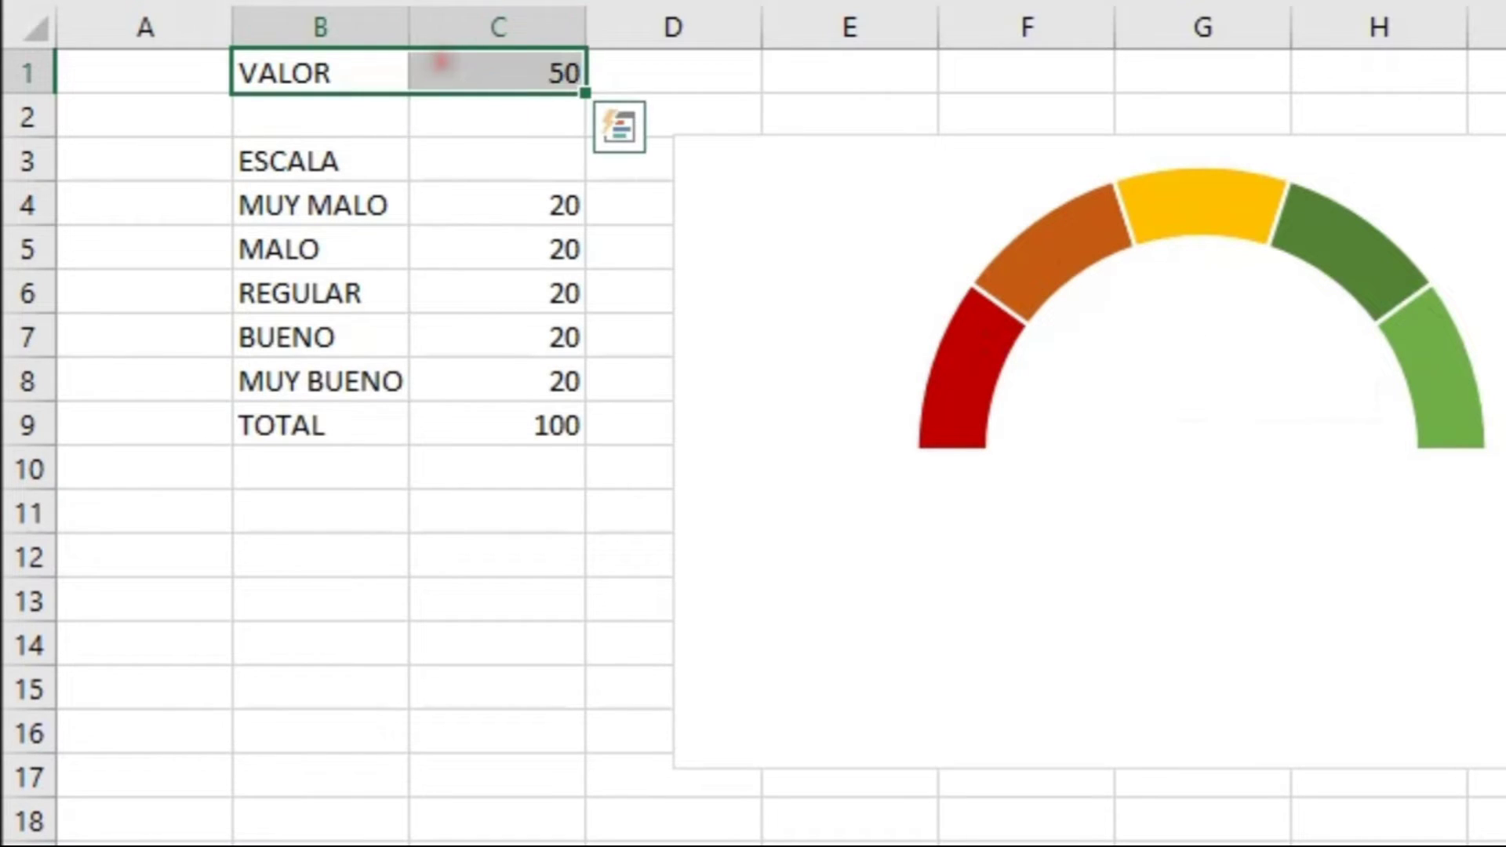
key("ctrl+b")
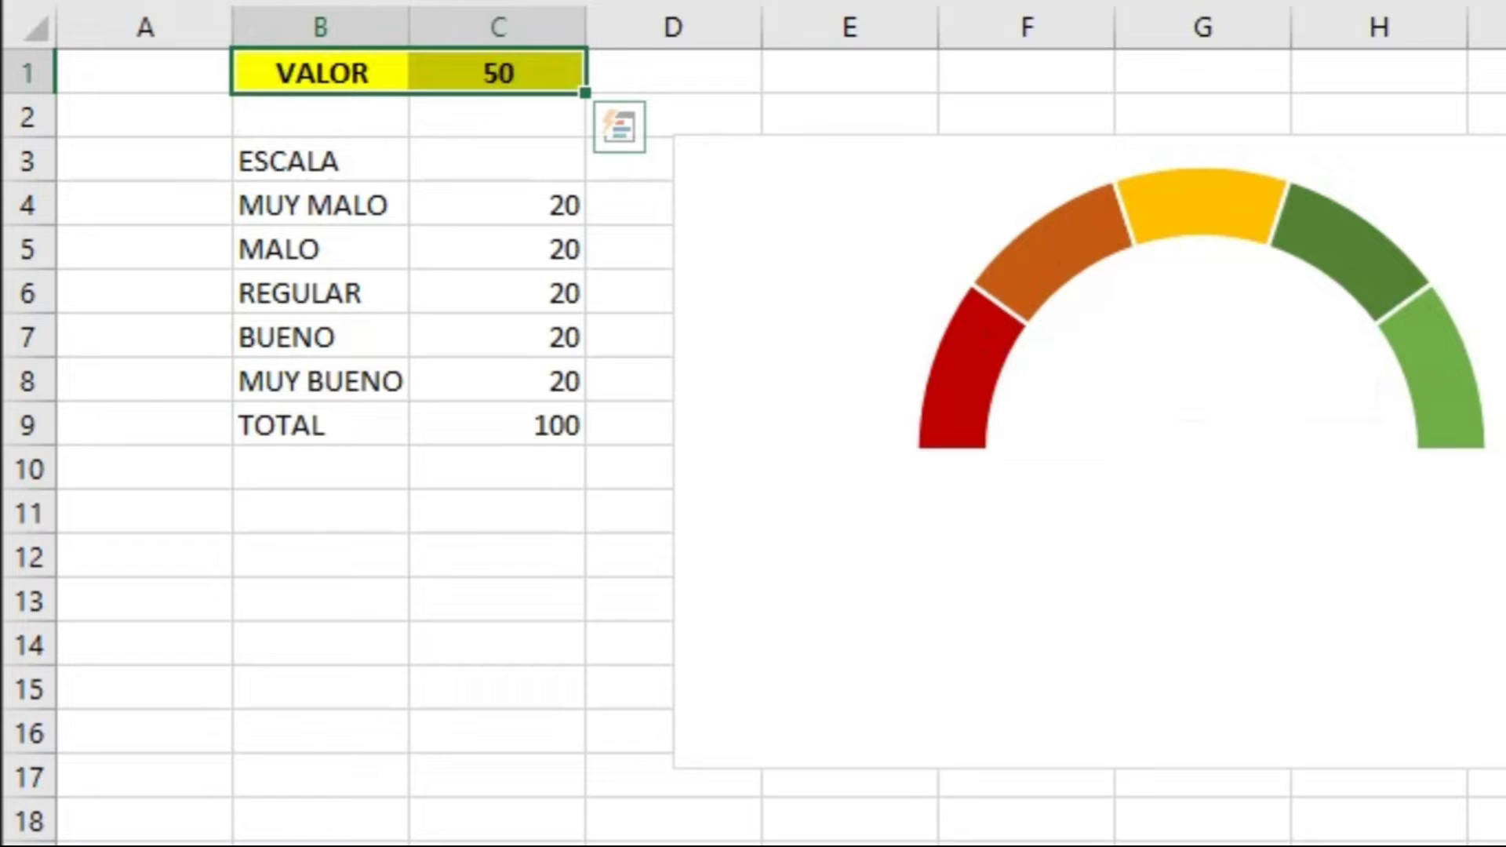
left_click(473, 79)
key("ctrl+shift+greater")
key("ctrl+shift+greater")
key("ctrl+shift+greater")
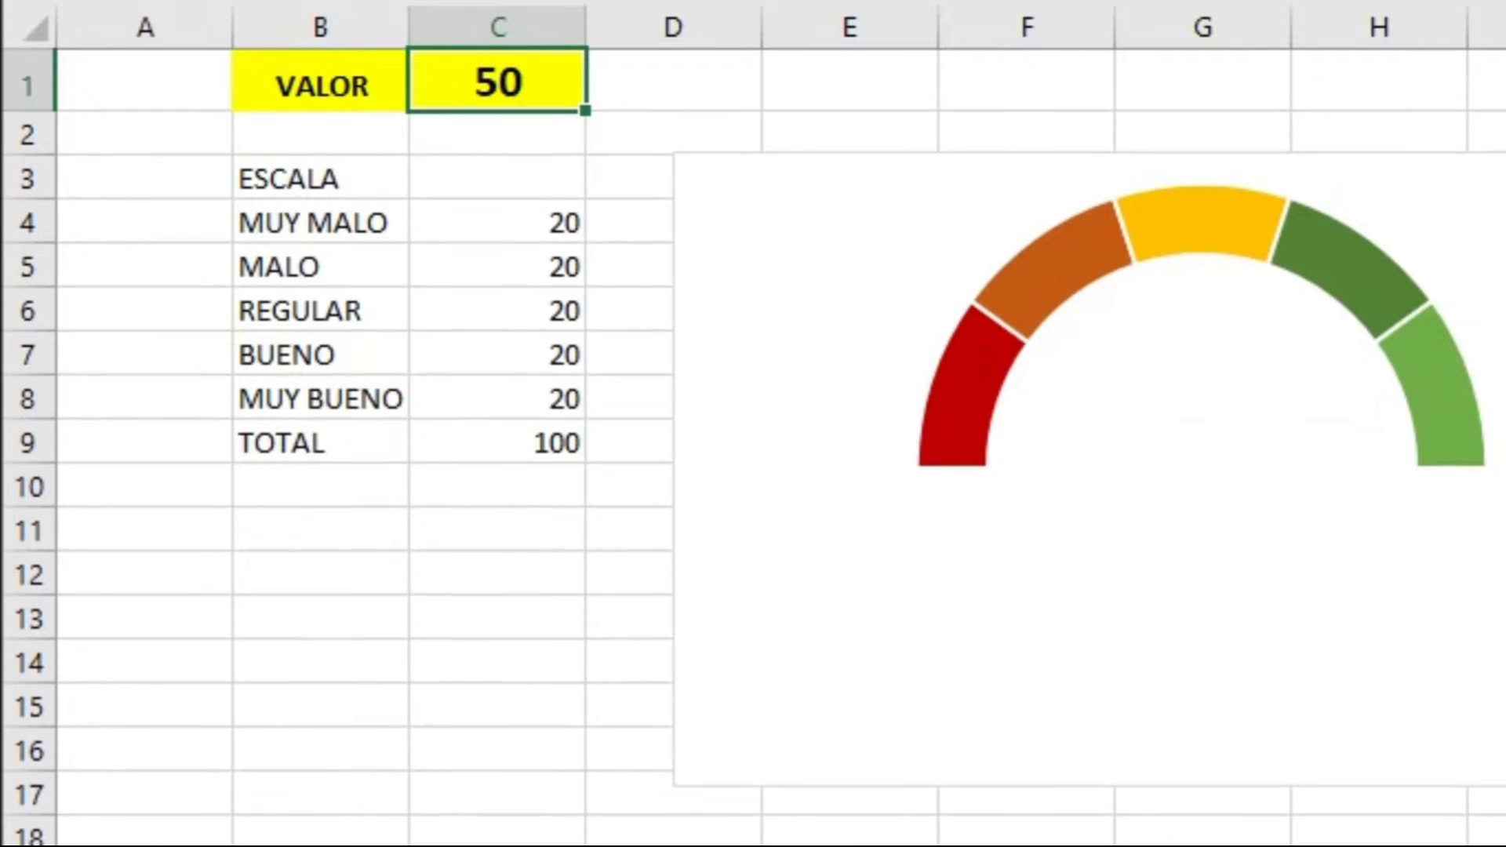
left_click(345, 69)
key("ctrl+shift+greater")
key("ctrl+shift+greater")
key("ctrl+shift+greater")
left_click(520, 93)
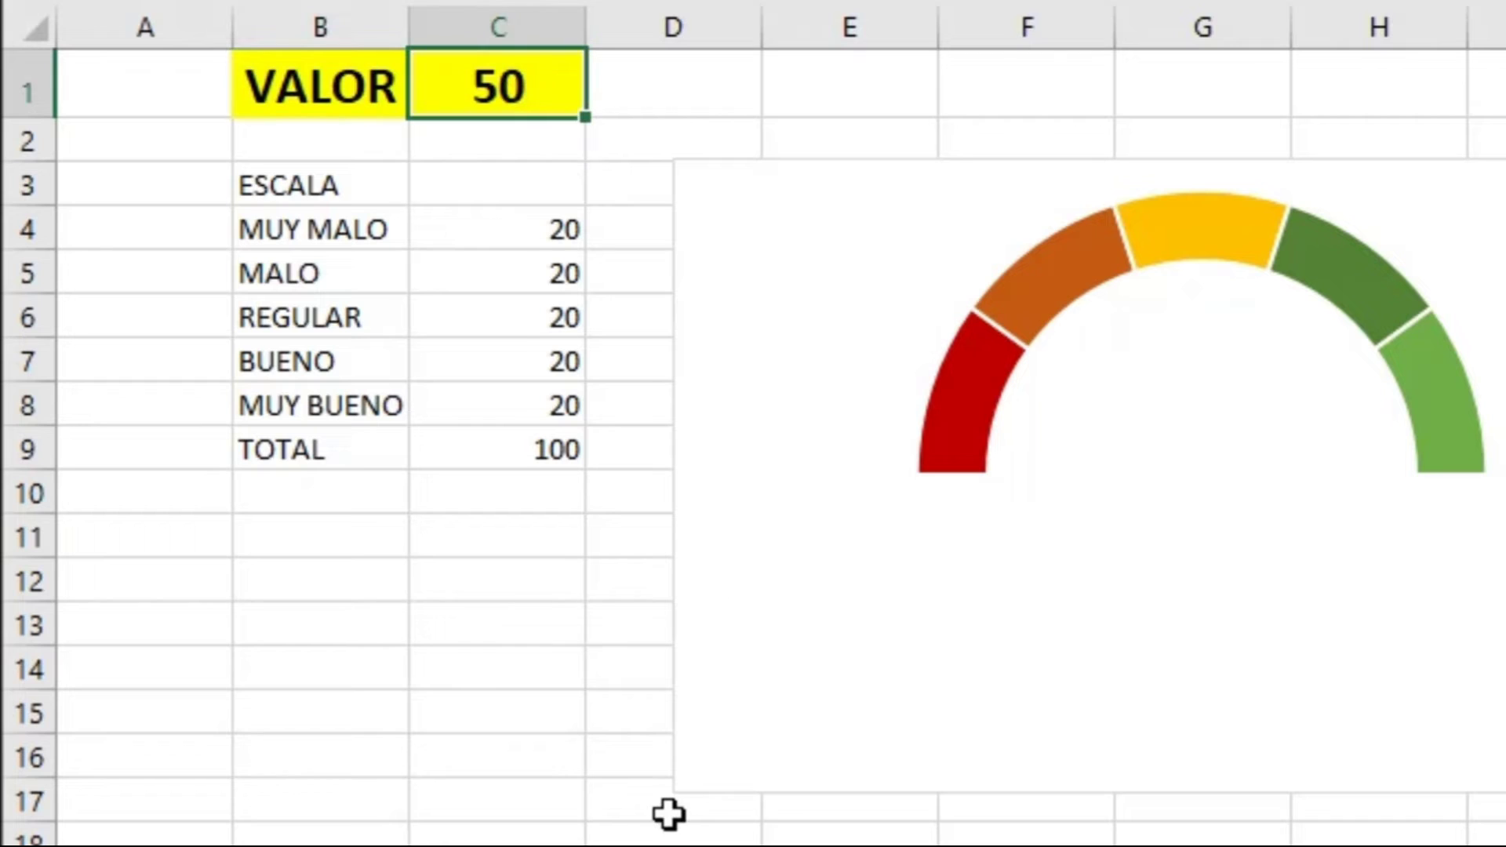
left_click(309, 538)
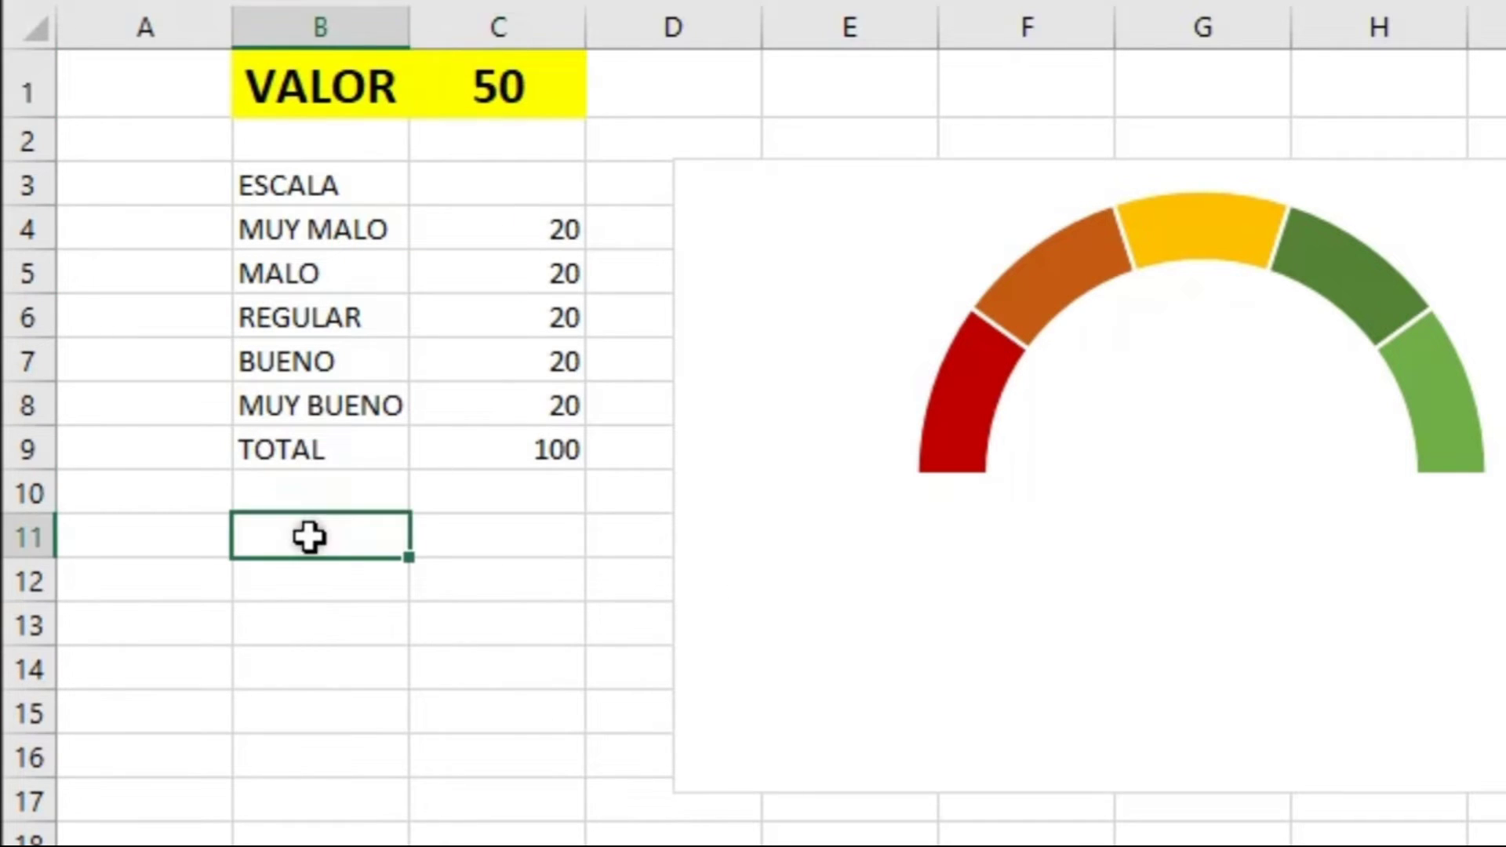
- Enter the labels INICIO, ANCHO and FIN down cells B11:B13
type("INICIO")
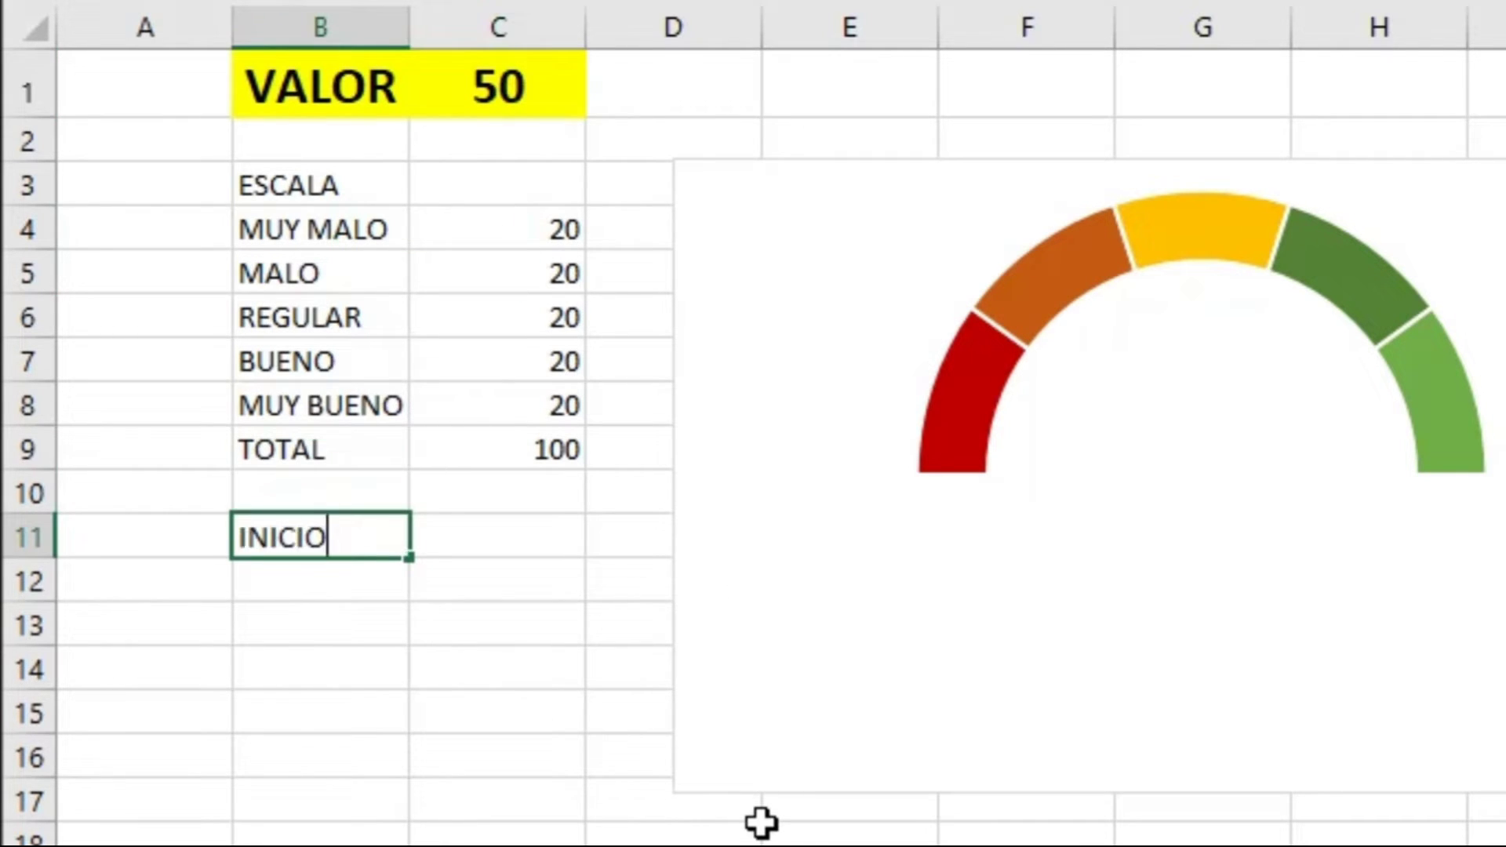
key("Return")
type("ANCHO")
key("Return")
type("FIN")
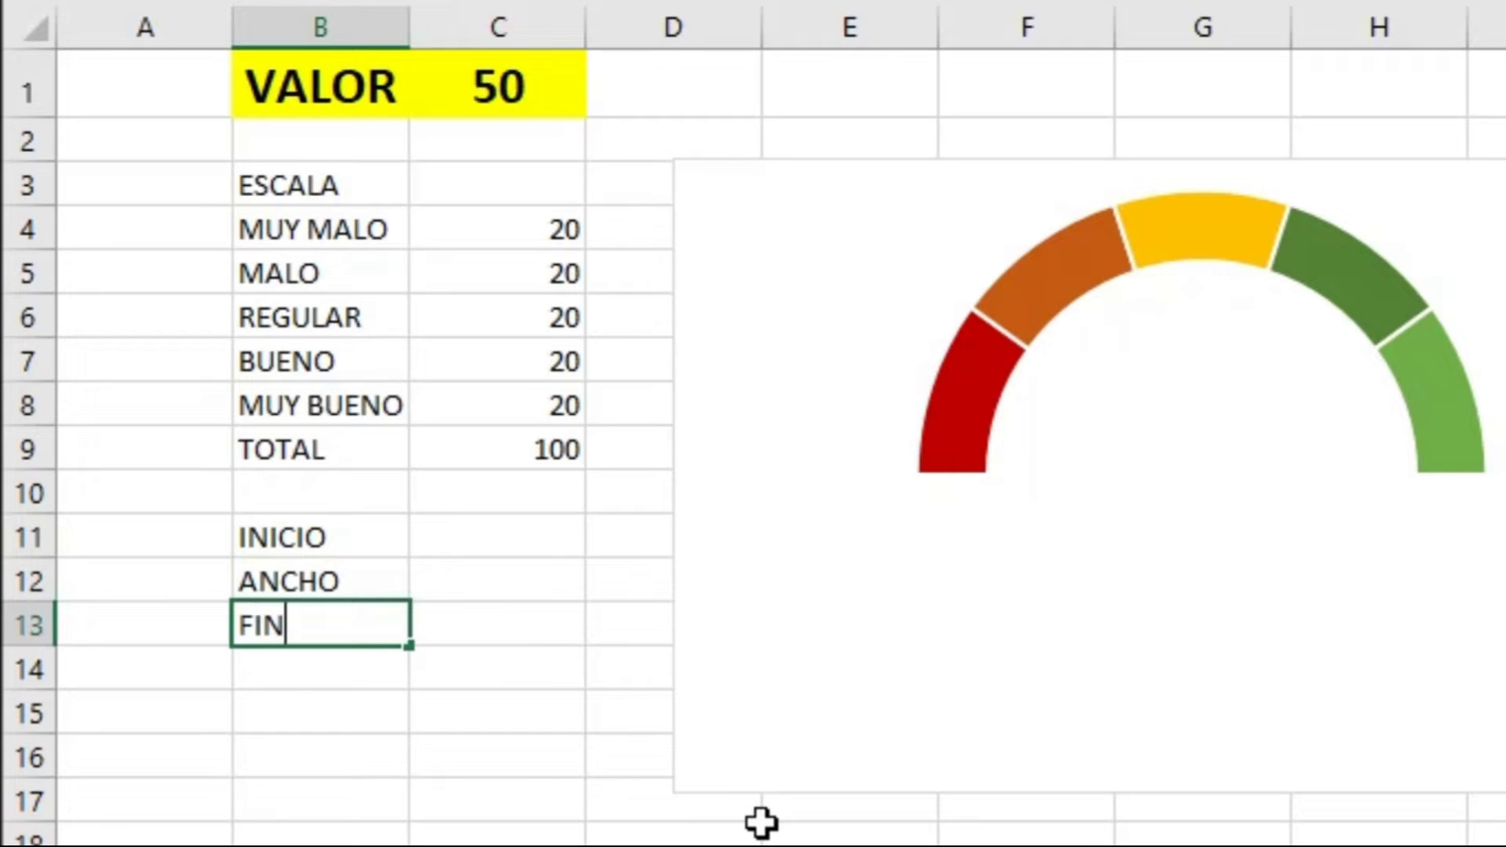
key("Return")
key("Up")
key("Up")
key("Up")
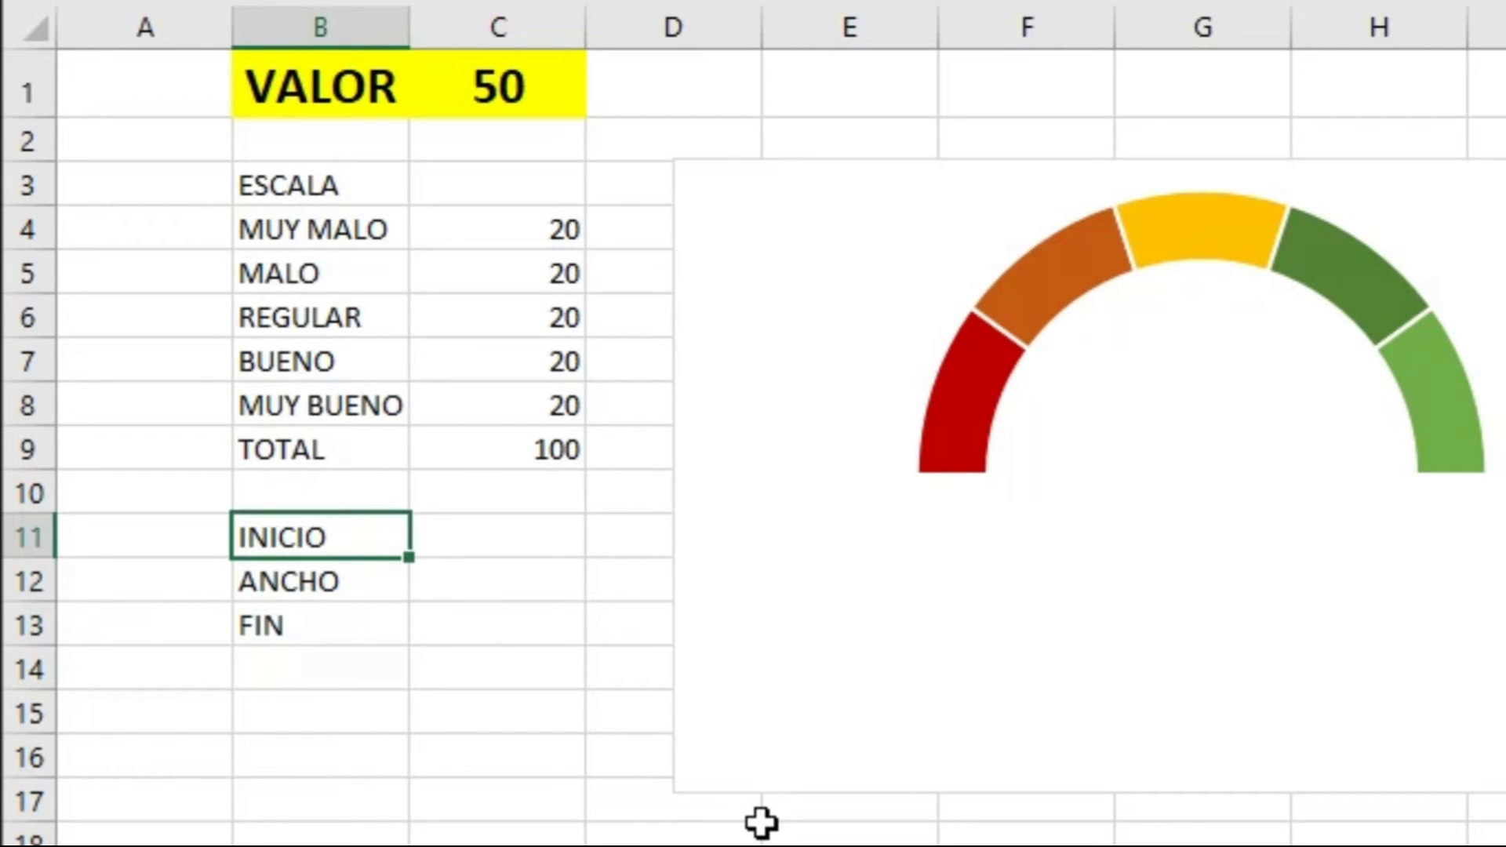
key("Right")
- Set ANCHO's value in C12 to 3, briefly trying 5 before reverting
left_click(478, 582)
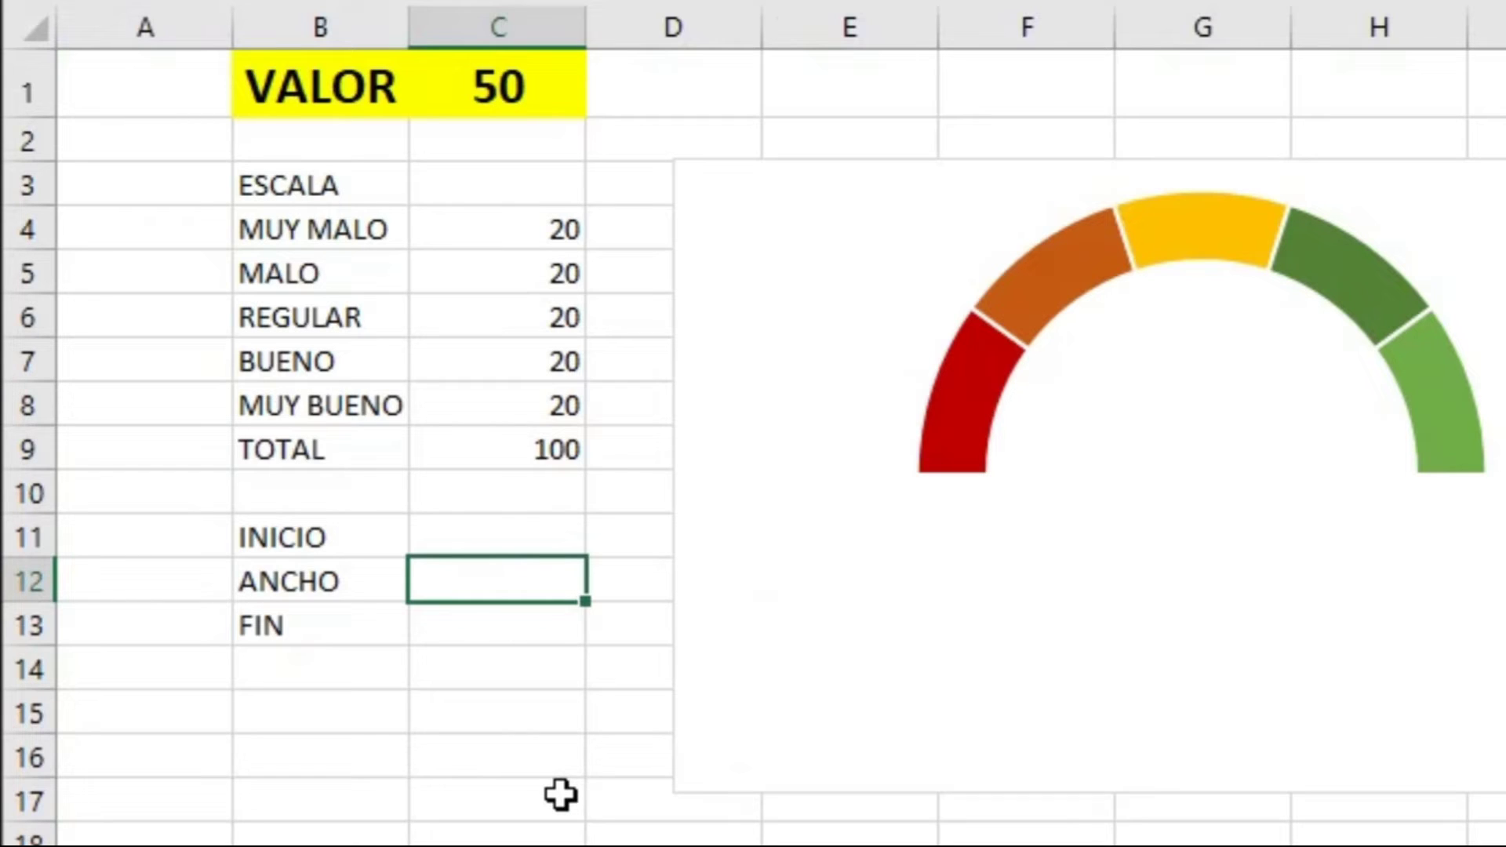
type("3")
key("Return")
key("Up")
type("5")
key("Return")
key("Up")
type("3")
key("Return")
key("Up")
key("Up")
key("Down")
key("Down")
key("Up")
key("Up")
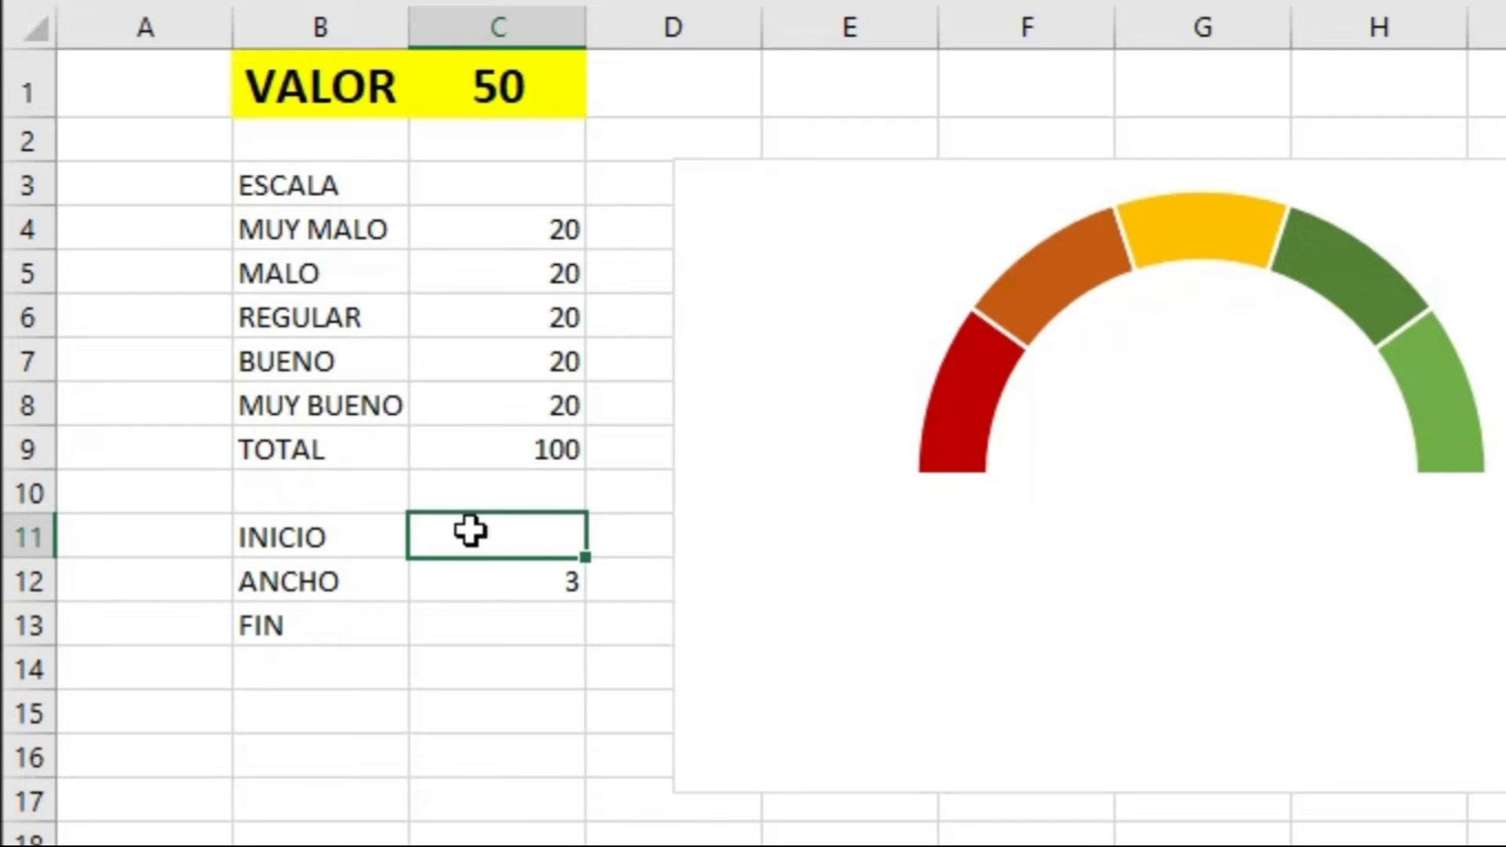
- Enter =C1-C12/2 in C11 so INICIO shows 48,5, and start a formula in C13
type("=")
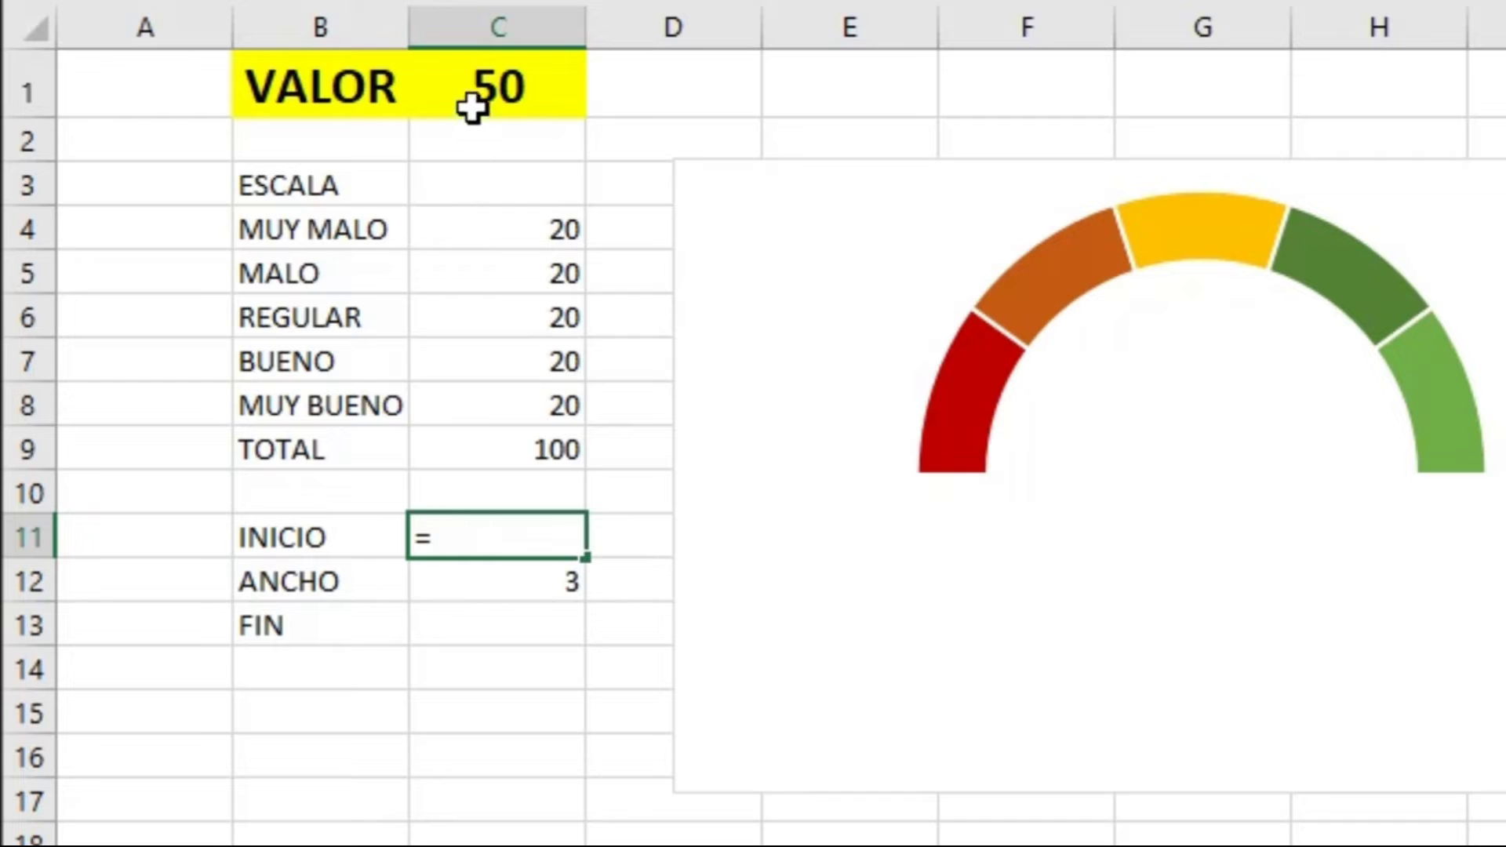
left_click(488, 74)
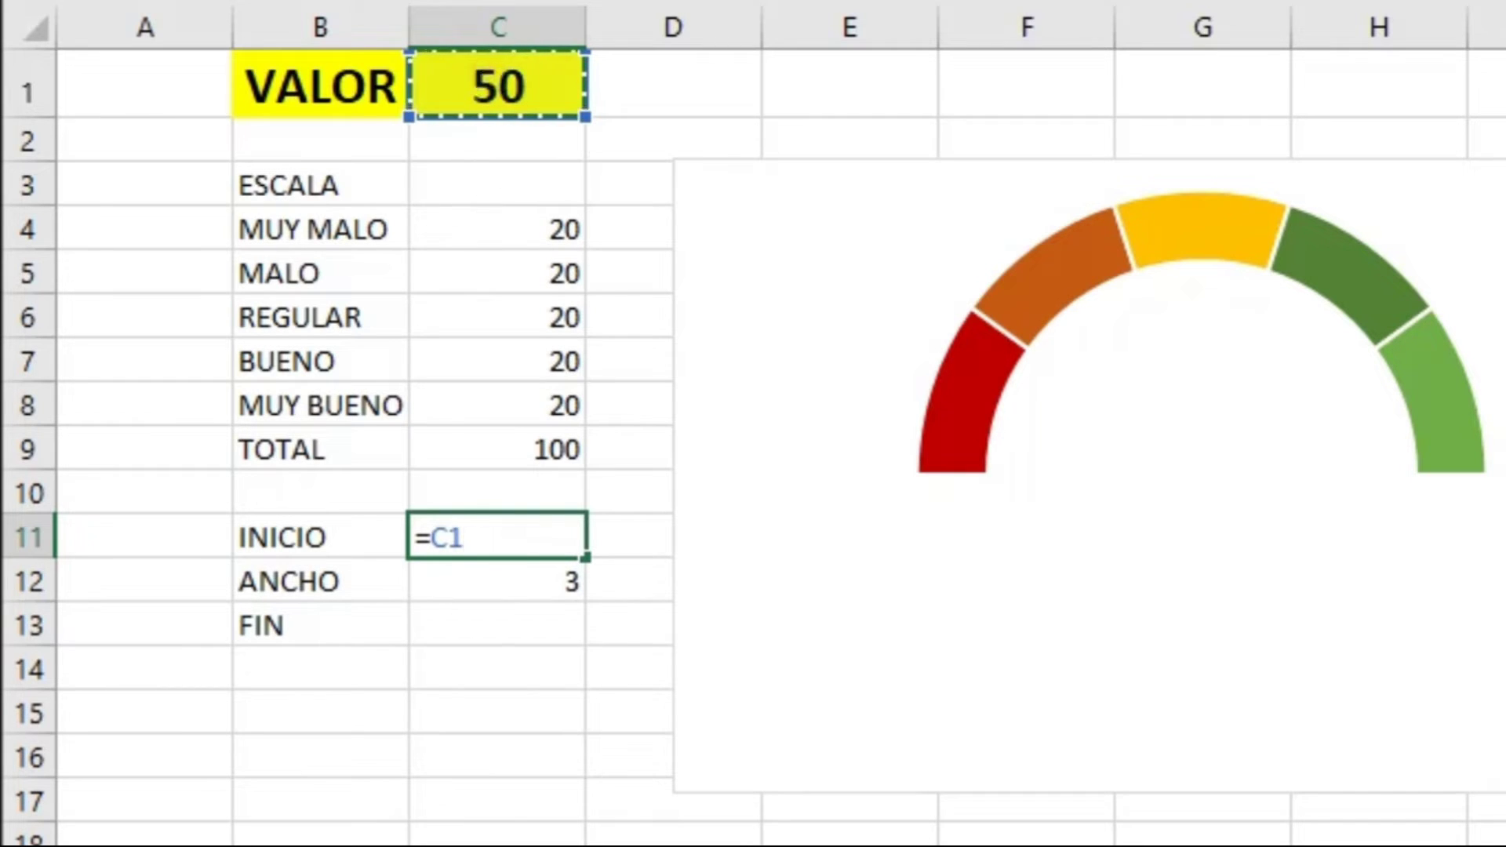
type("-")
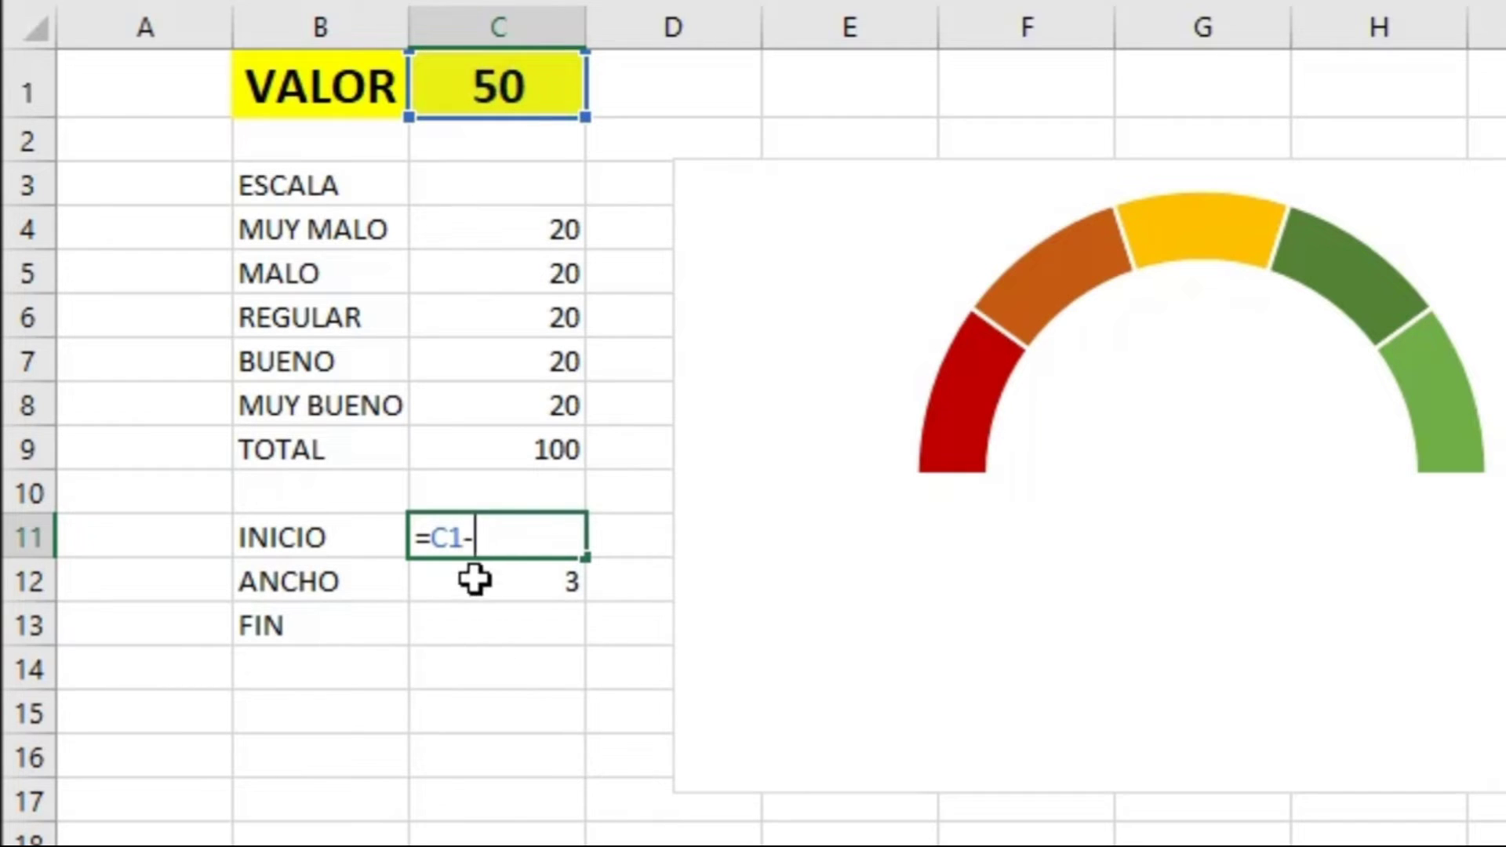
left_click(475, 580)
type("/2")
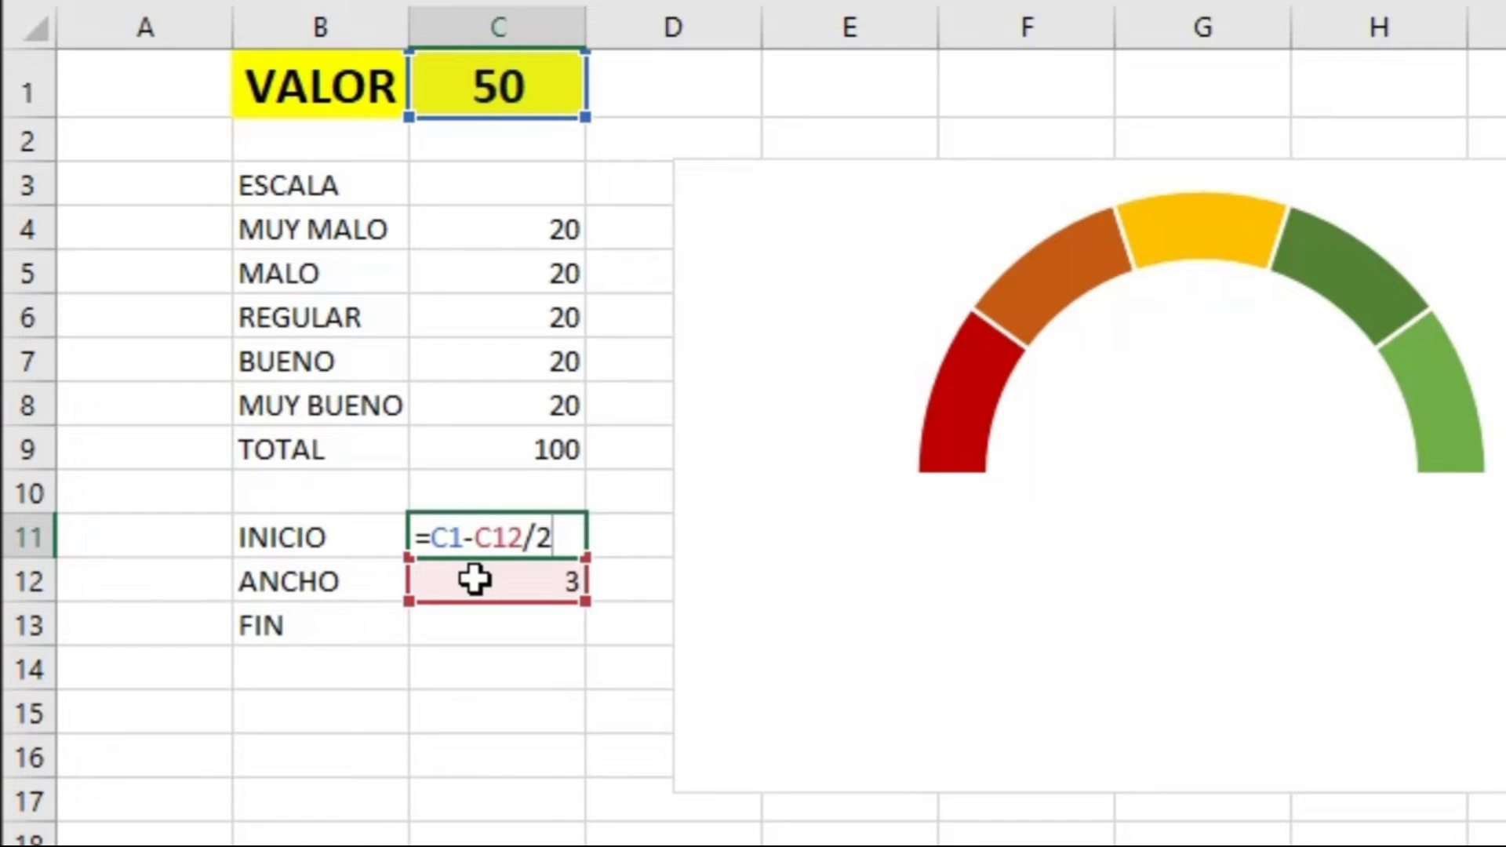
key("Return")
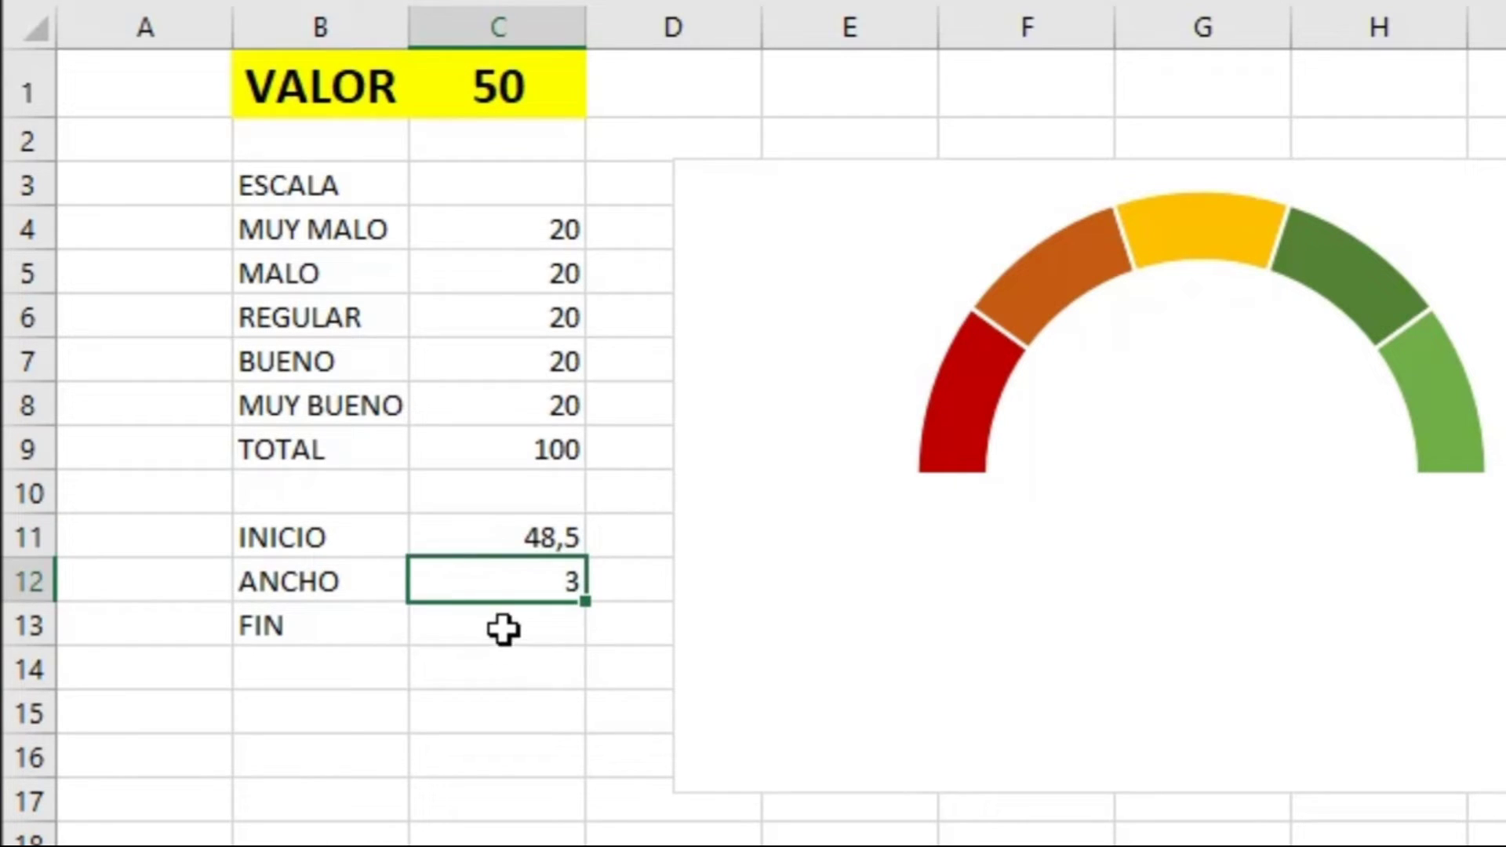
left_click(502, 628)
type("=")
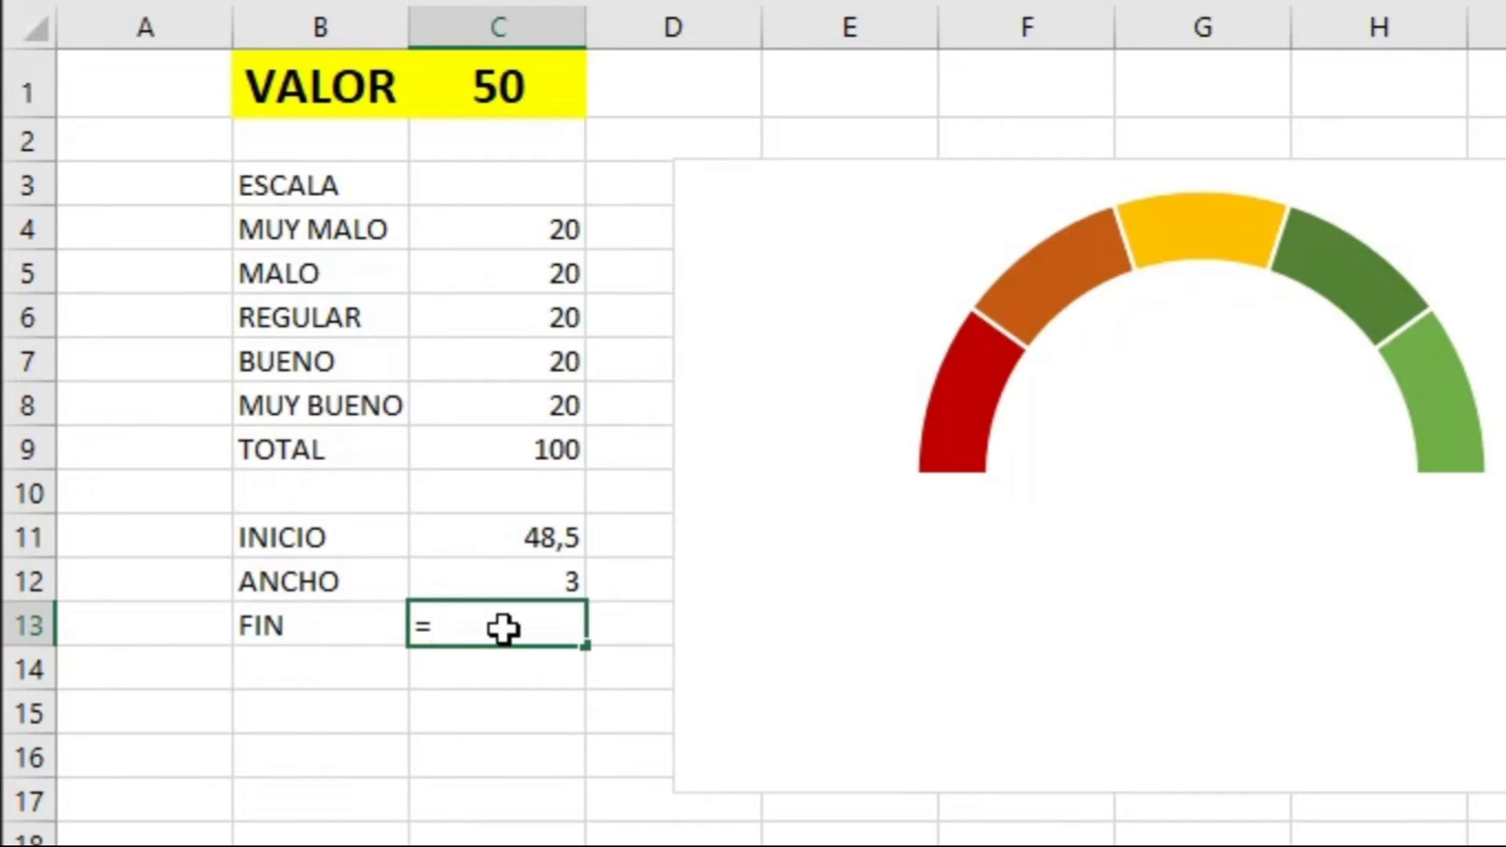
- Complete C13 as =SUMA(C4:C9)-C12-C11 so FIN shows 148,5
type("SUMA(")
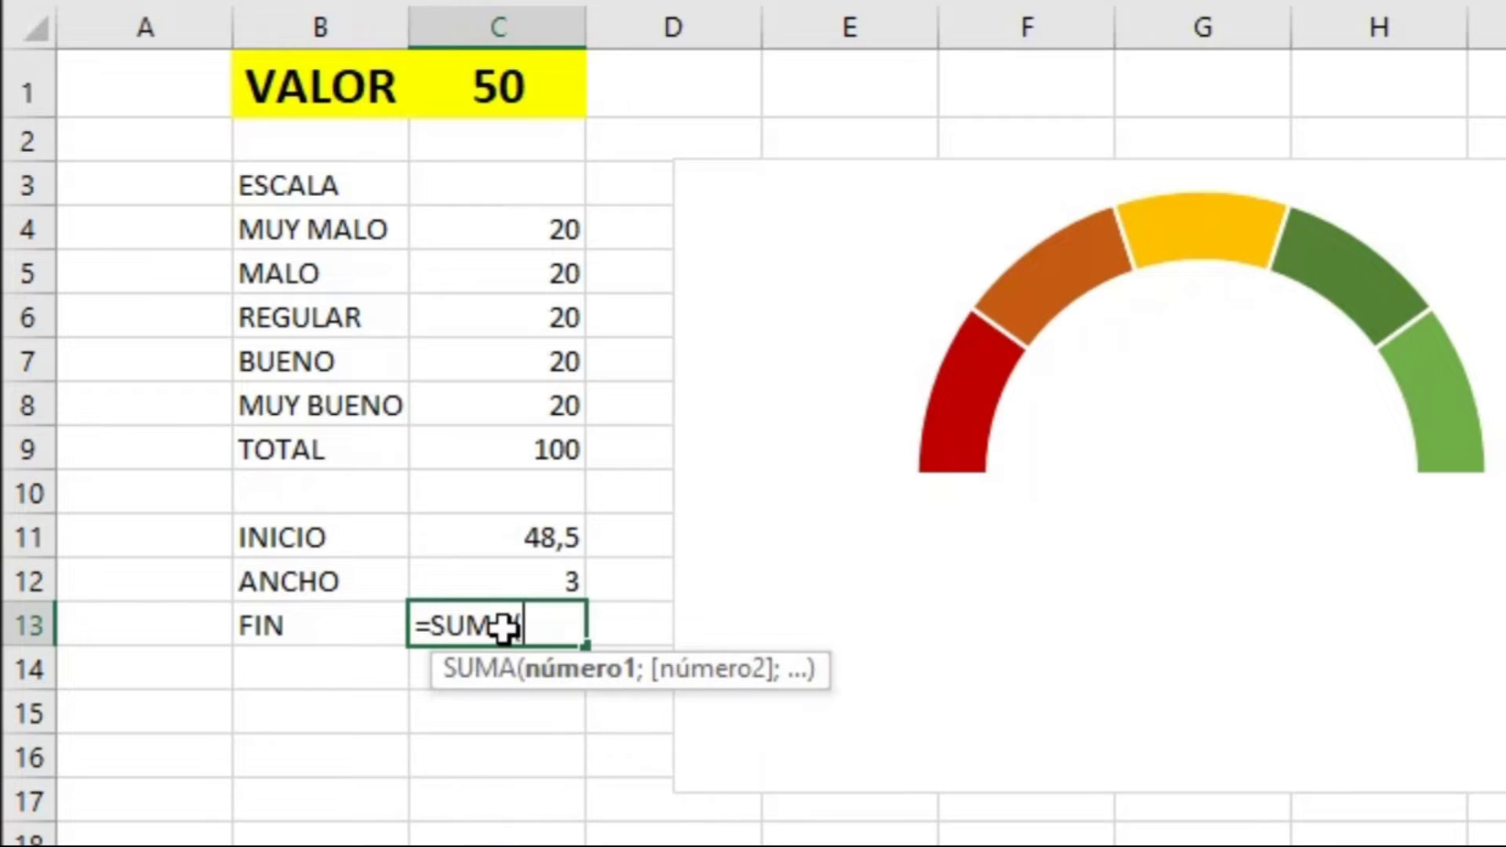
left_click_drag(477, 227, 483, 459)
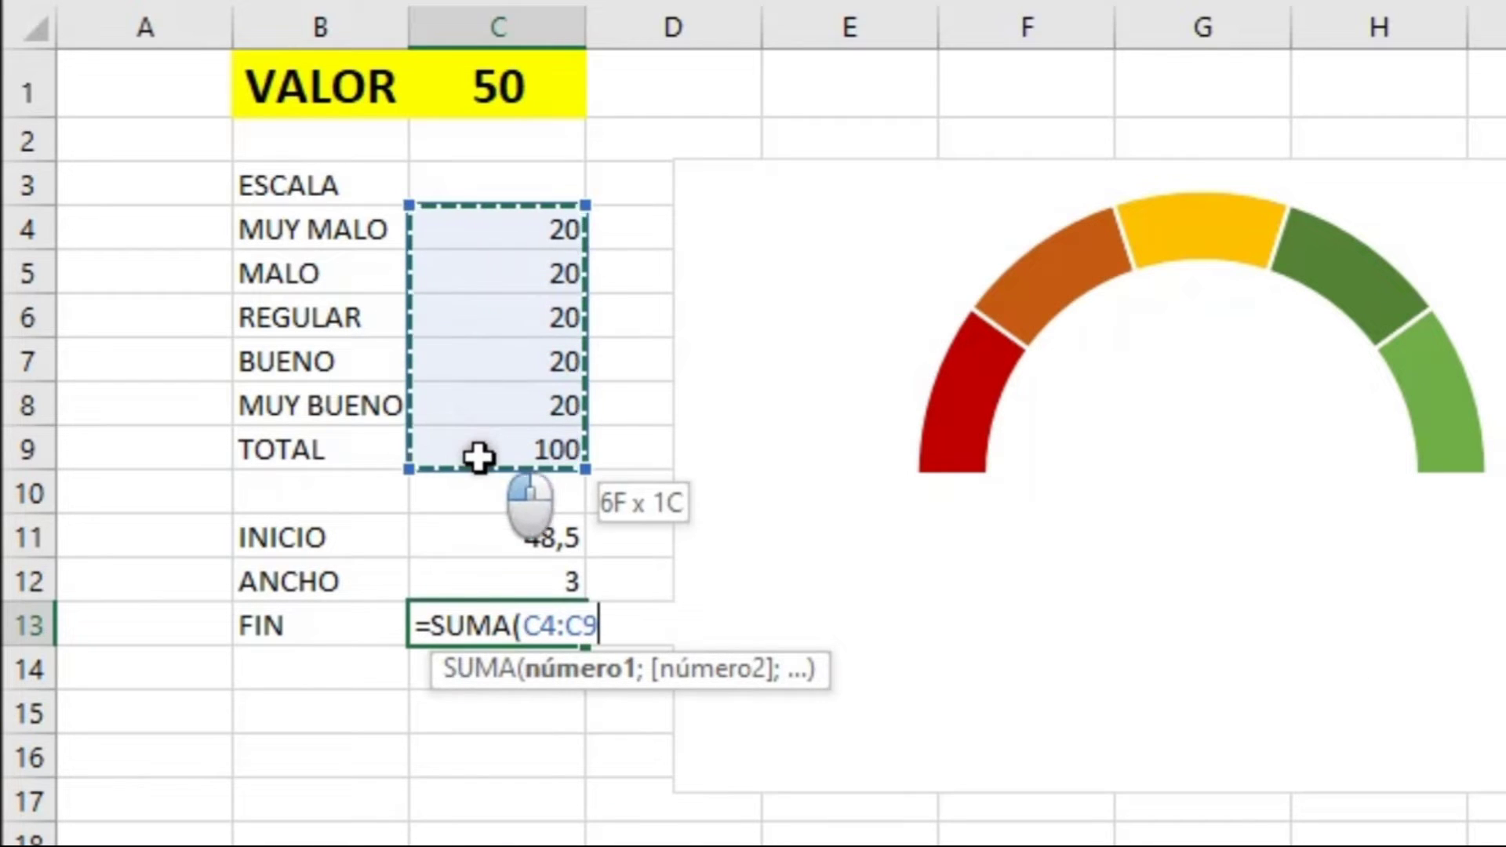
type(")-")
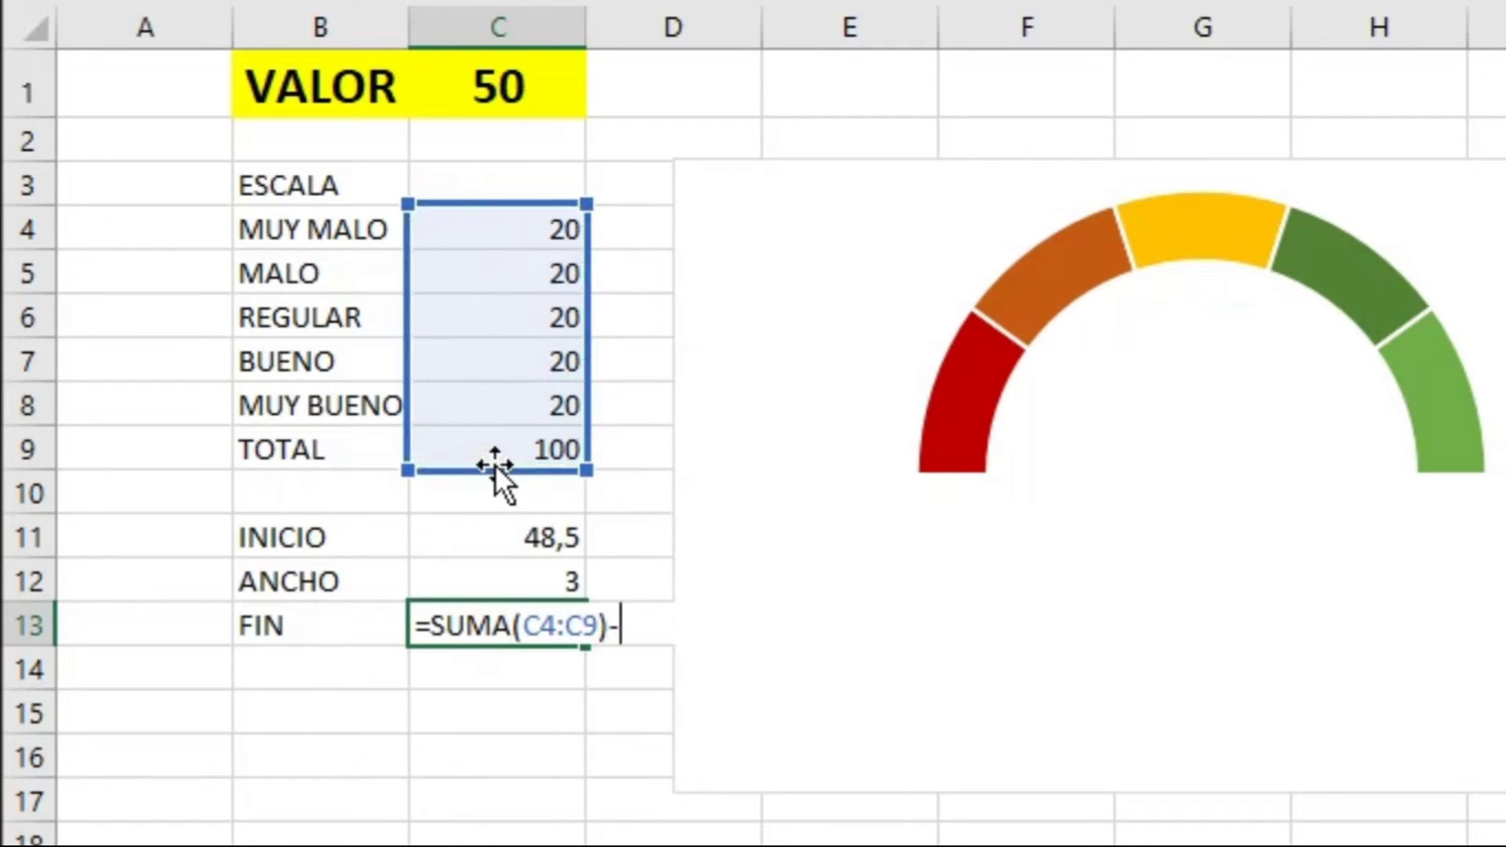
left_click(471, 578)
type("-")
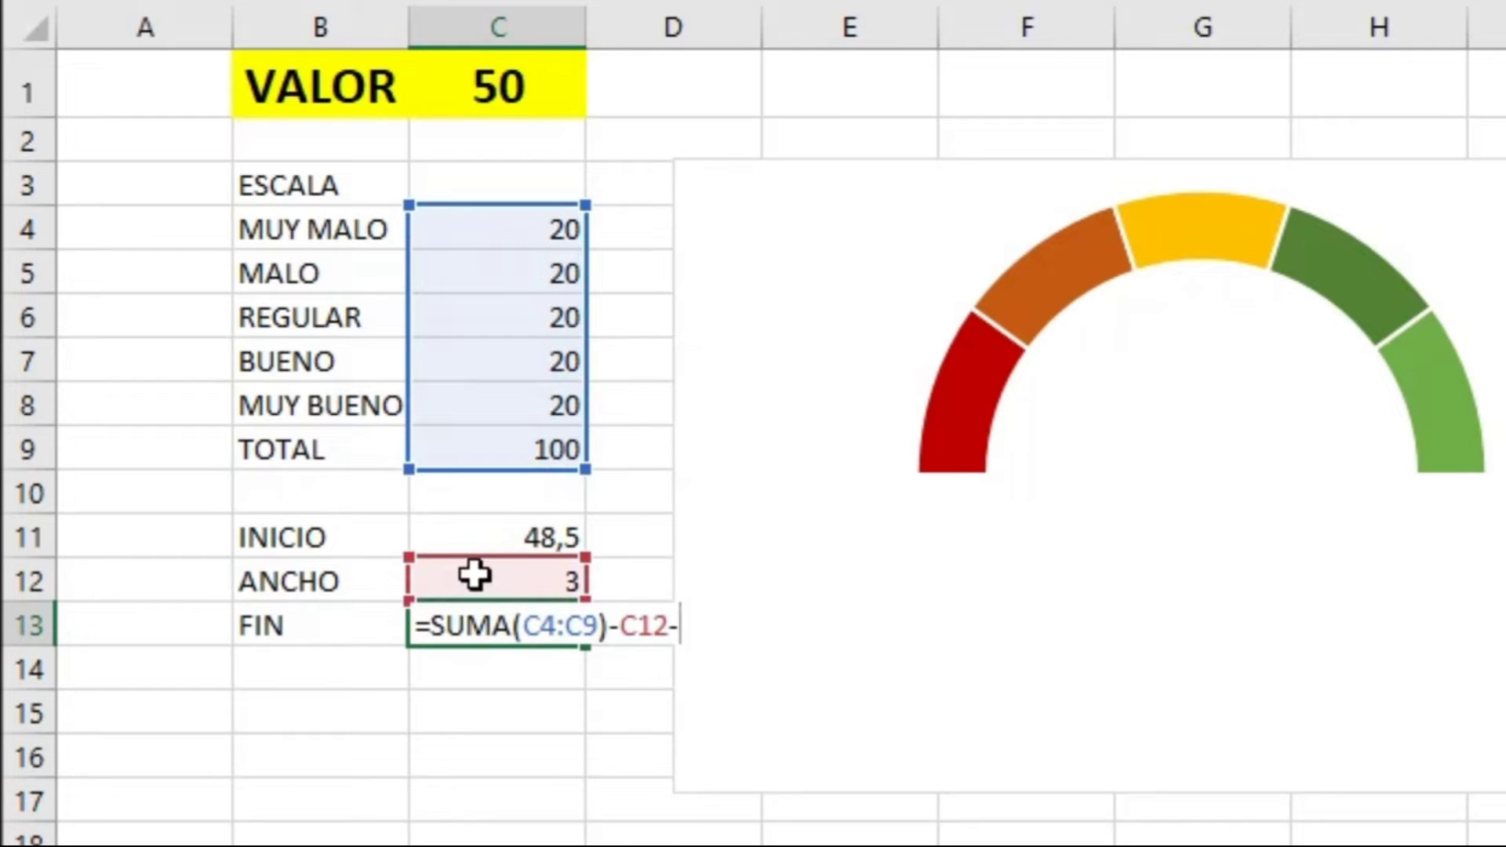
left_click(489, 527)
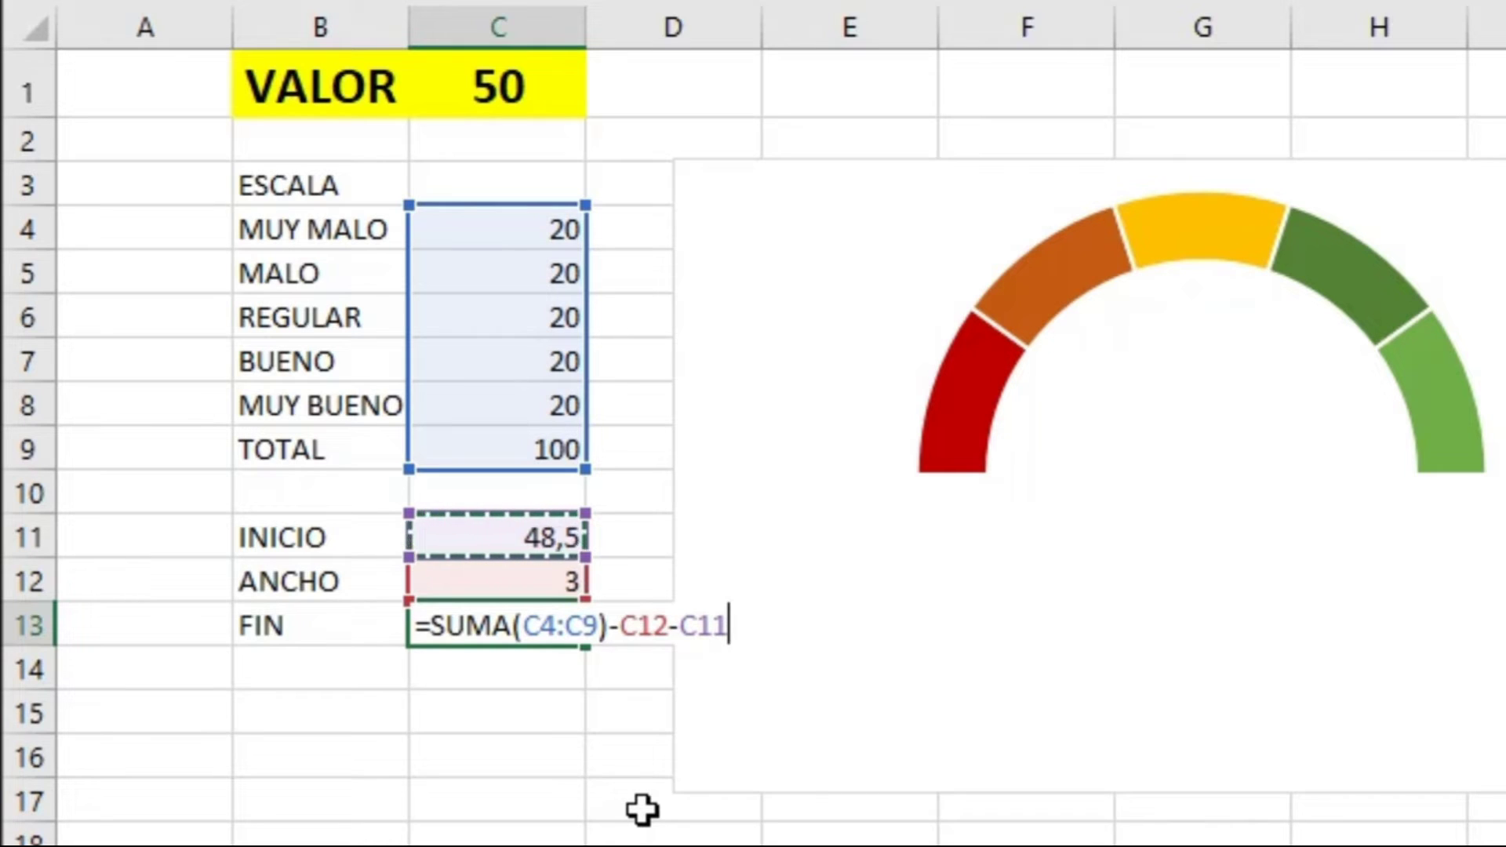
key("Return")
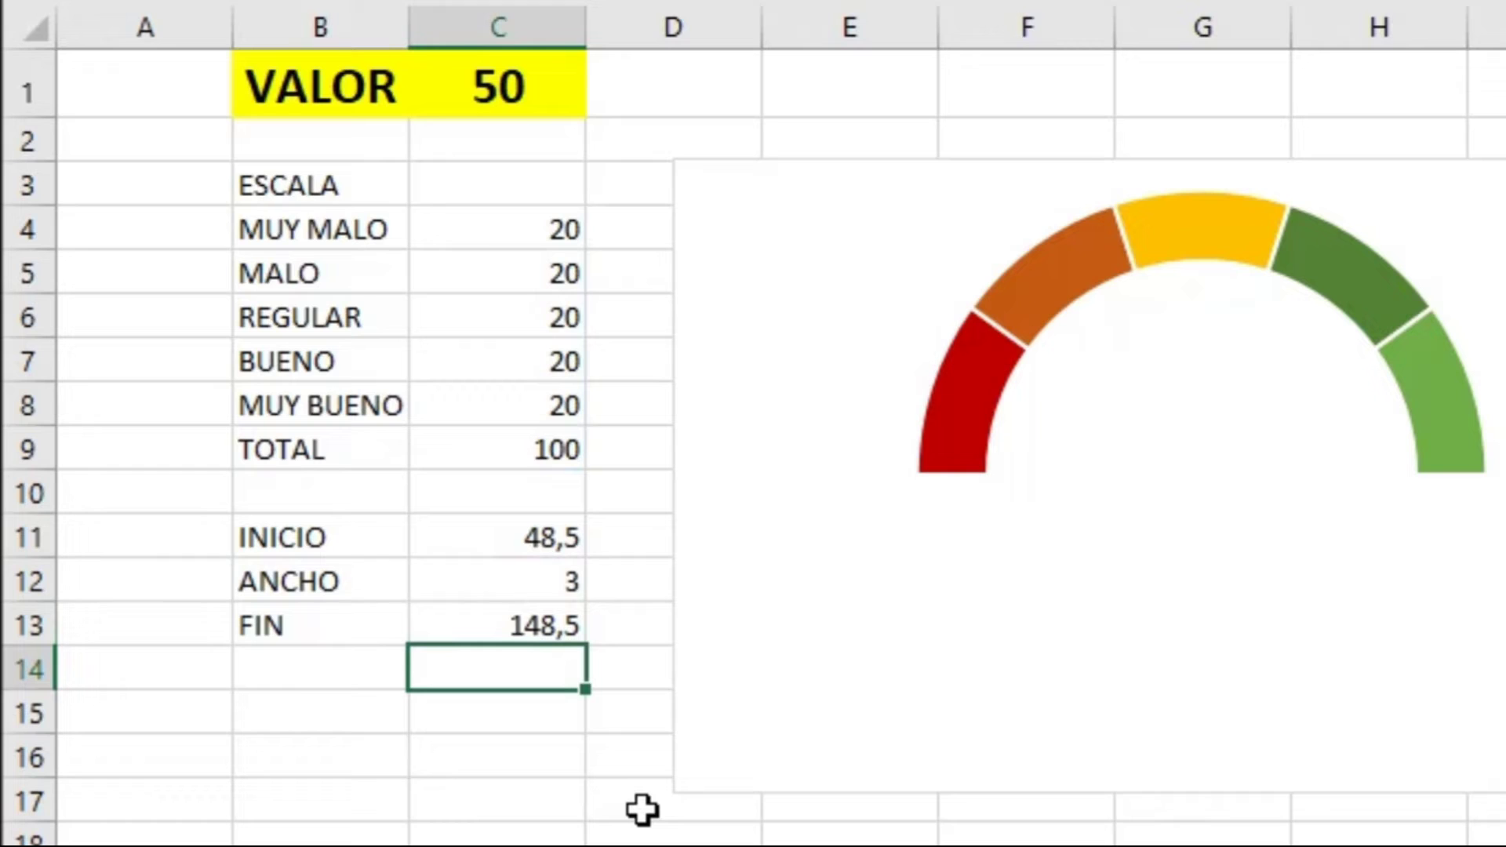
left_click(505, 540)
- Change VALOR in C1 to 75, then 60, updating INICIO to 58,5 and FIN to 138,5
left_click_drag(522, 558, 531, 619)
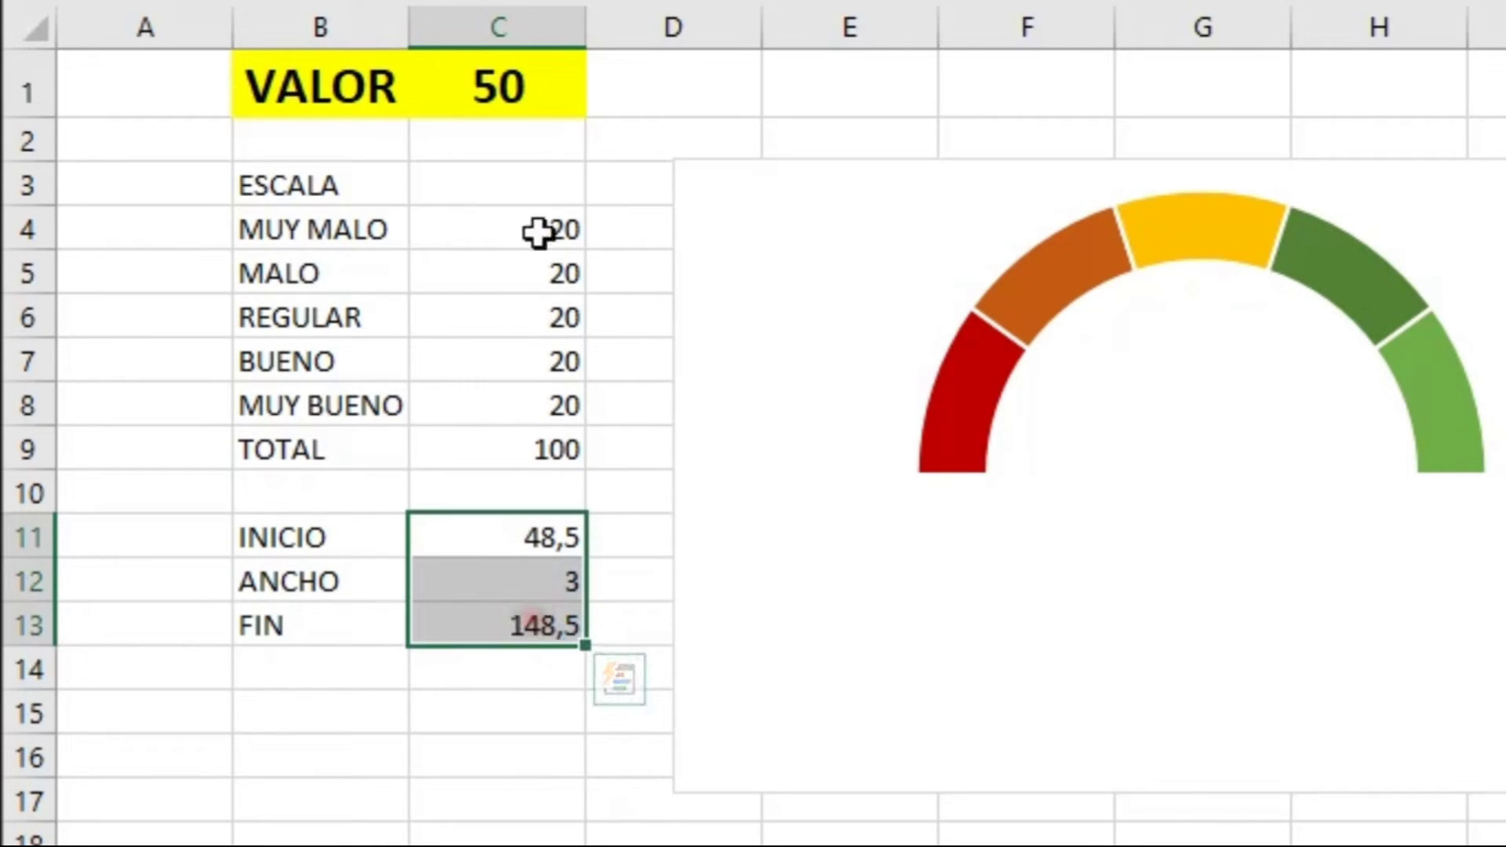
left_click(518, 84)
type("75")
key("Return")
key("Up")
type("60")
key("Return")
key("Up")
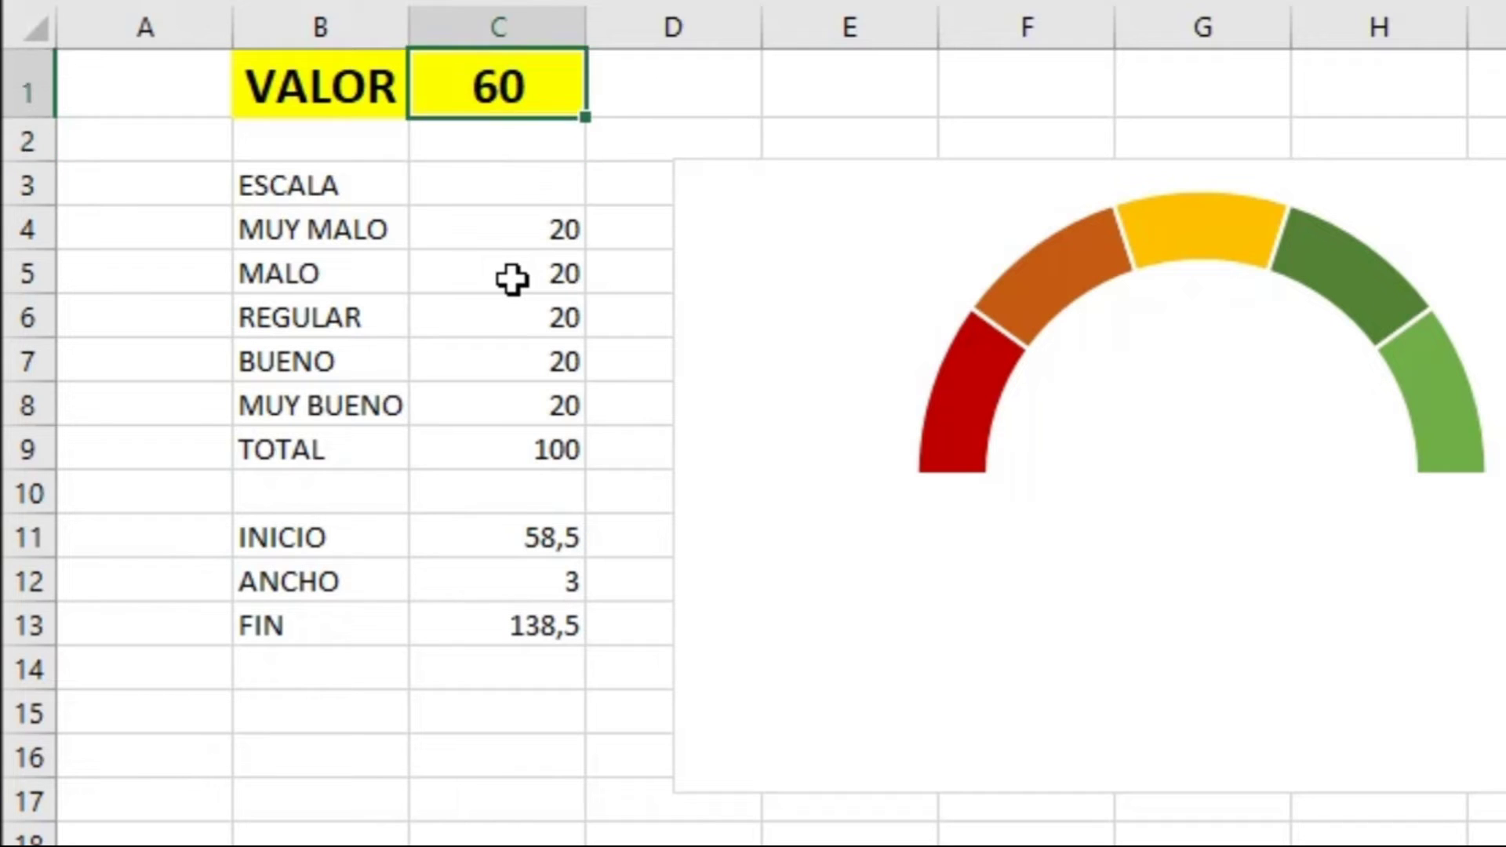
left_click_drag(531, 534, 530, 617)
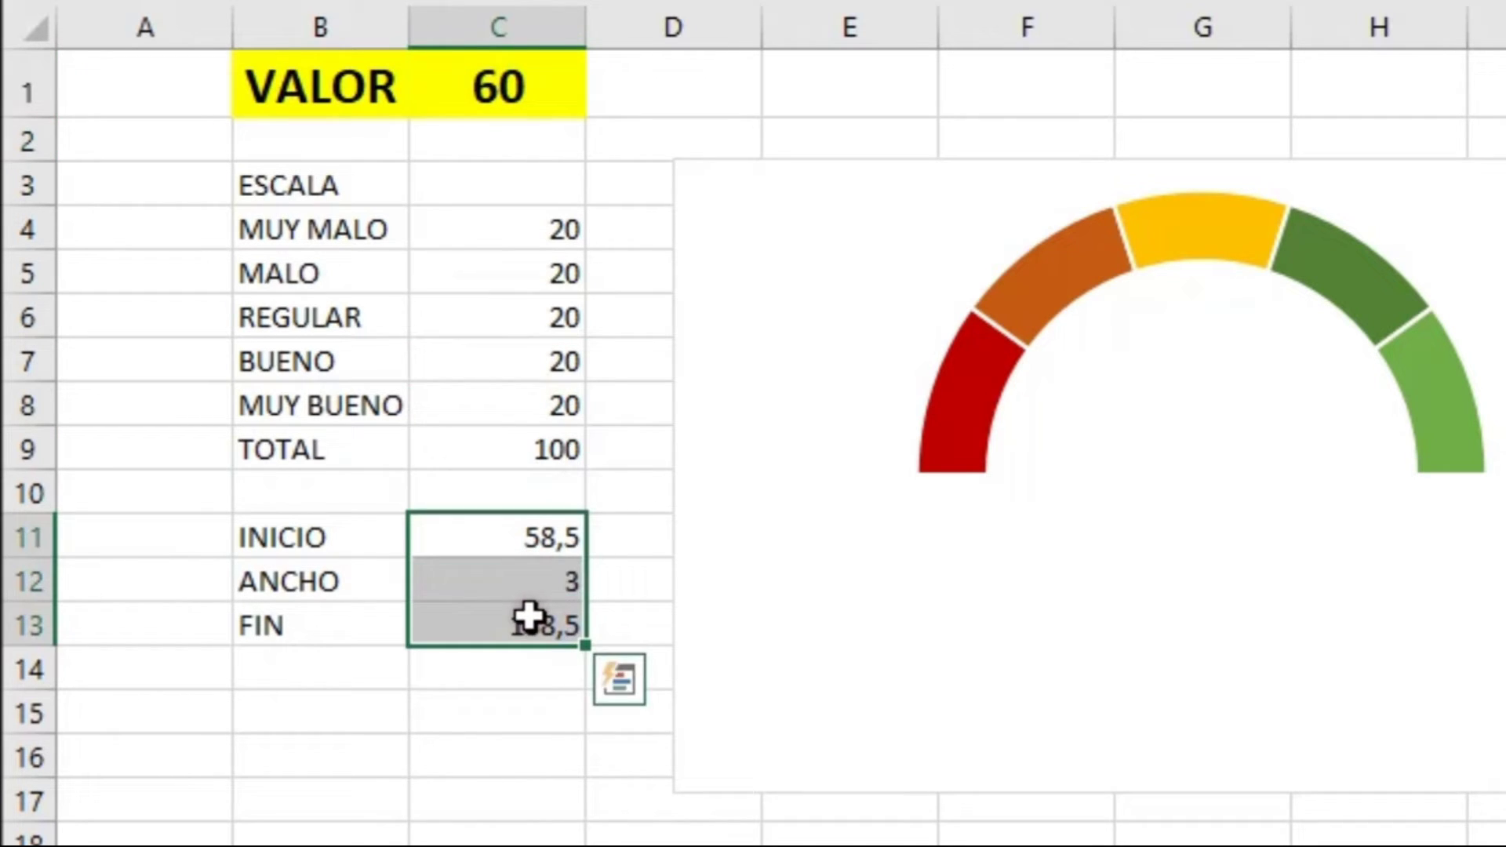
left_click(1083, 487)
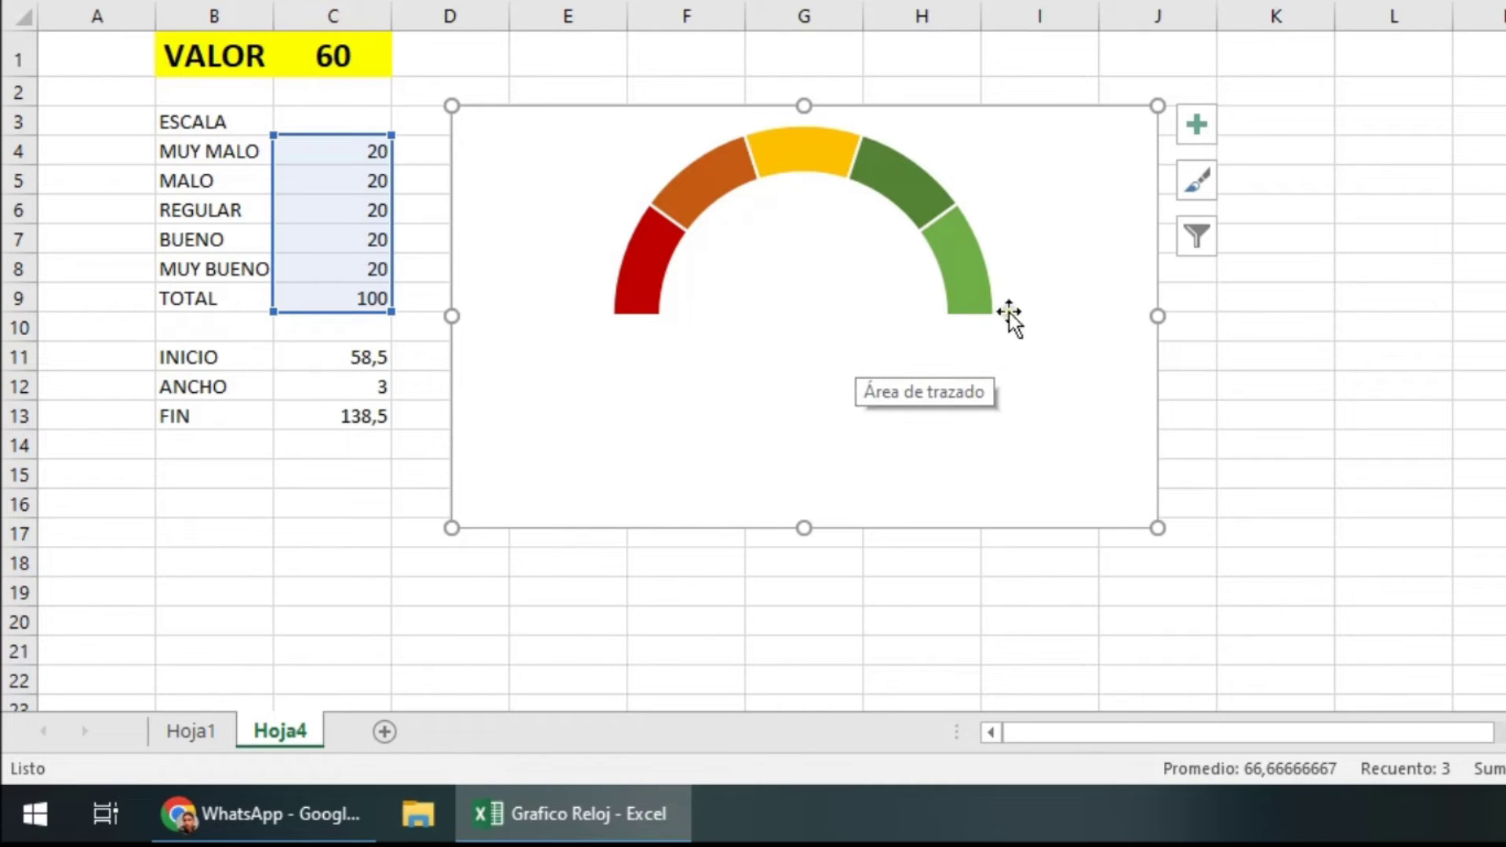
- Add a PUNTERO series with values =Hoja4!$C$11:$C$13 to the doughnut chart
right_click(1064, 276)
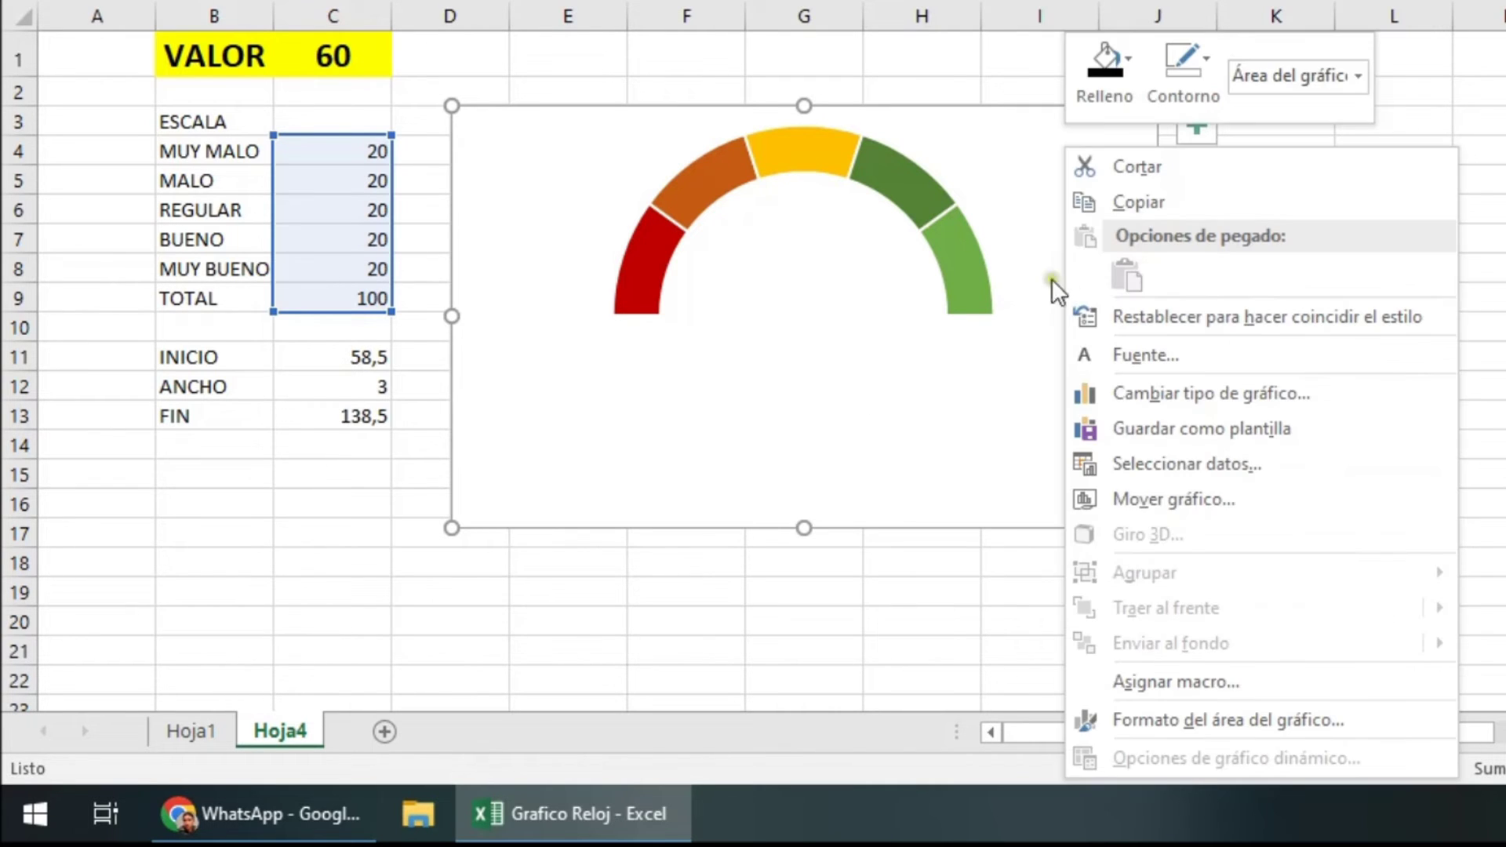
left_click(1153, 460)
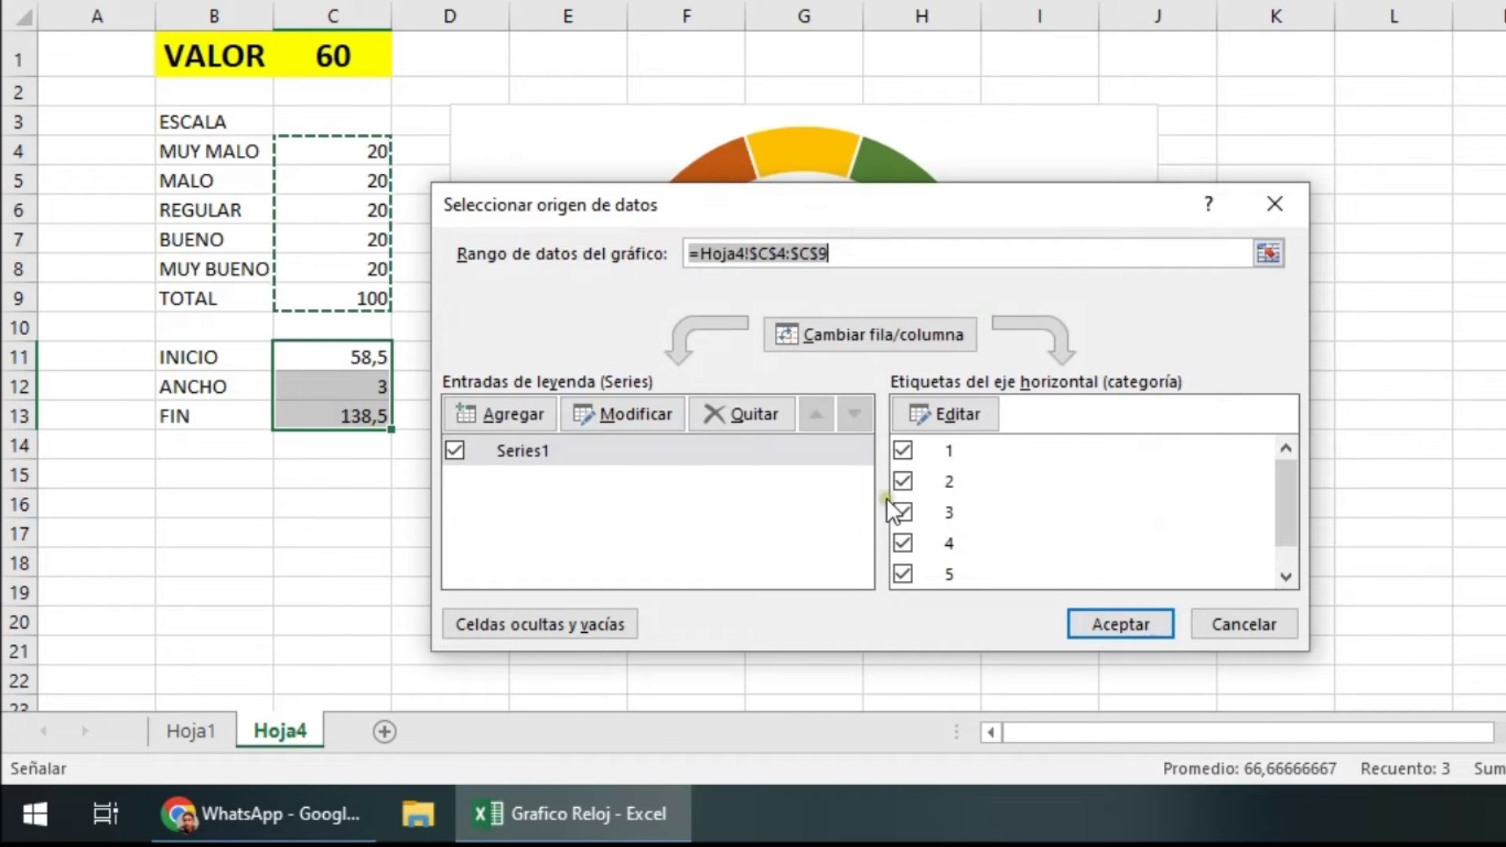
left_click(519, 414)
type("PUNTERO")
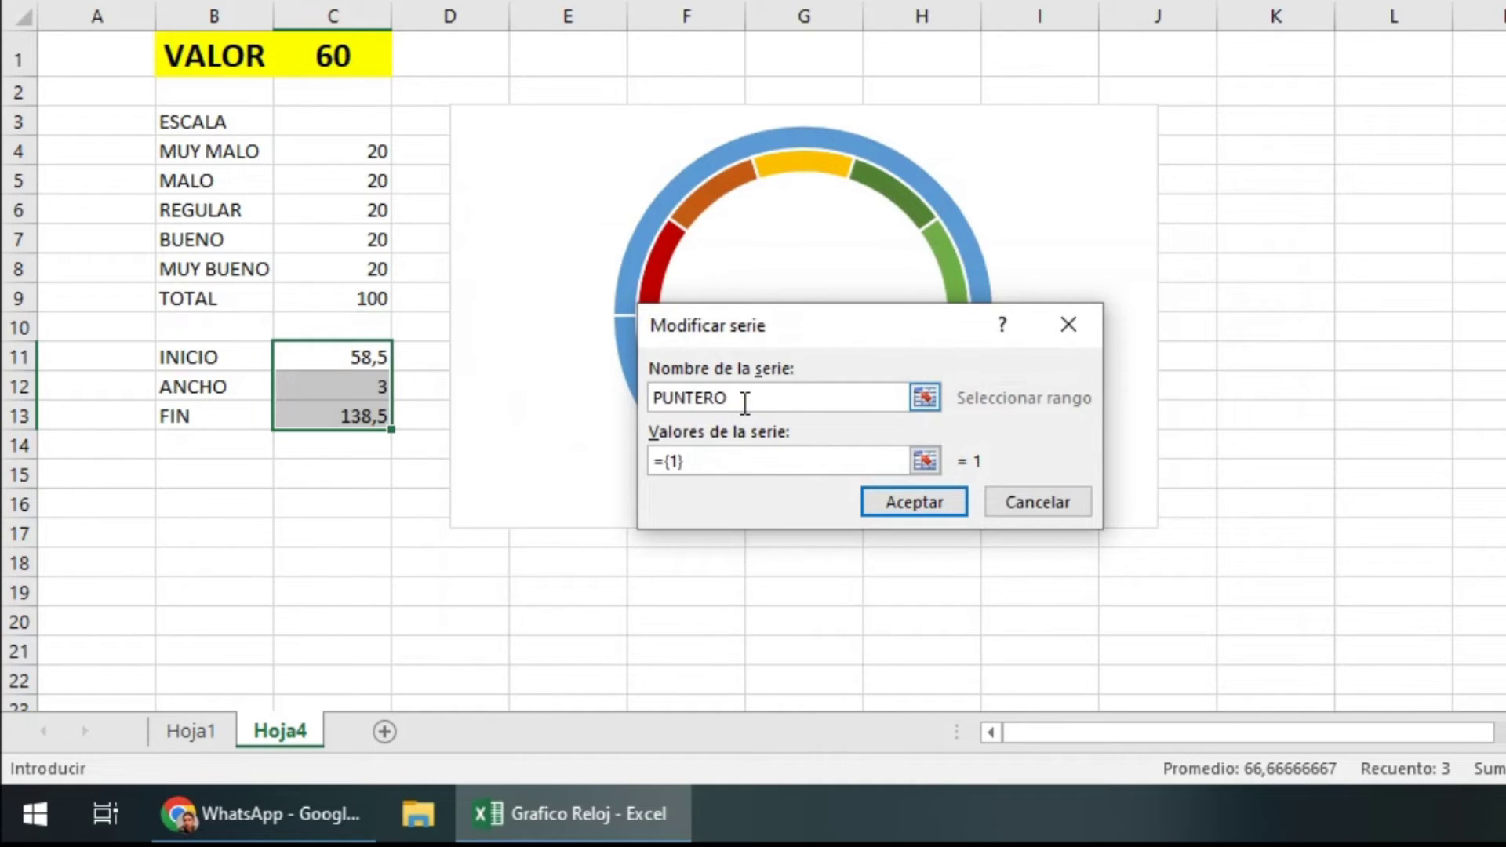
left_click(696, 463)
key("BackSpace")
key("BackSpace")
key("BackSpace")
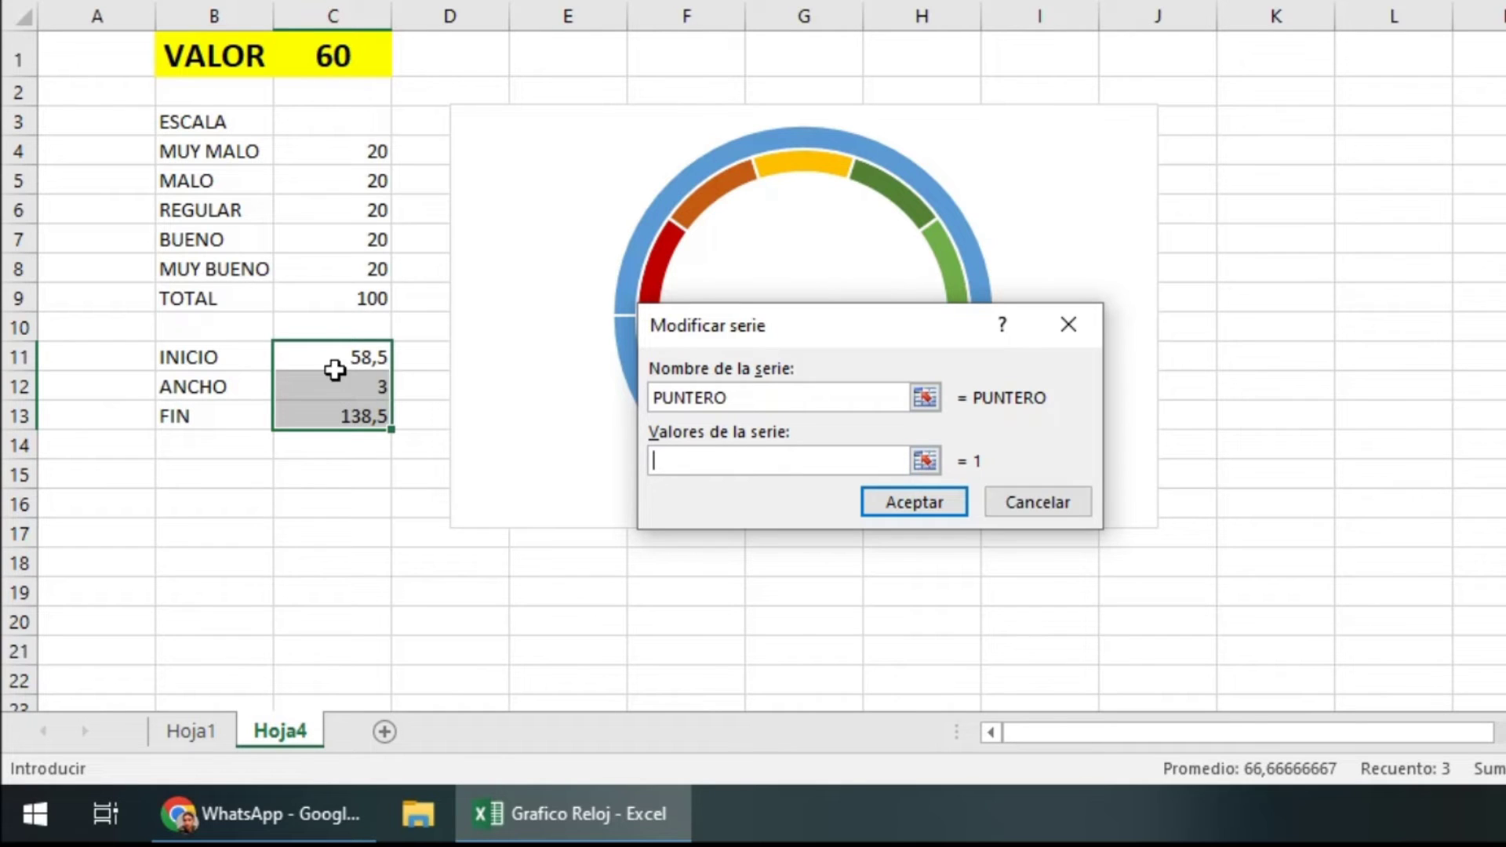
left_click_drag(330, 357, 326, 420)
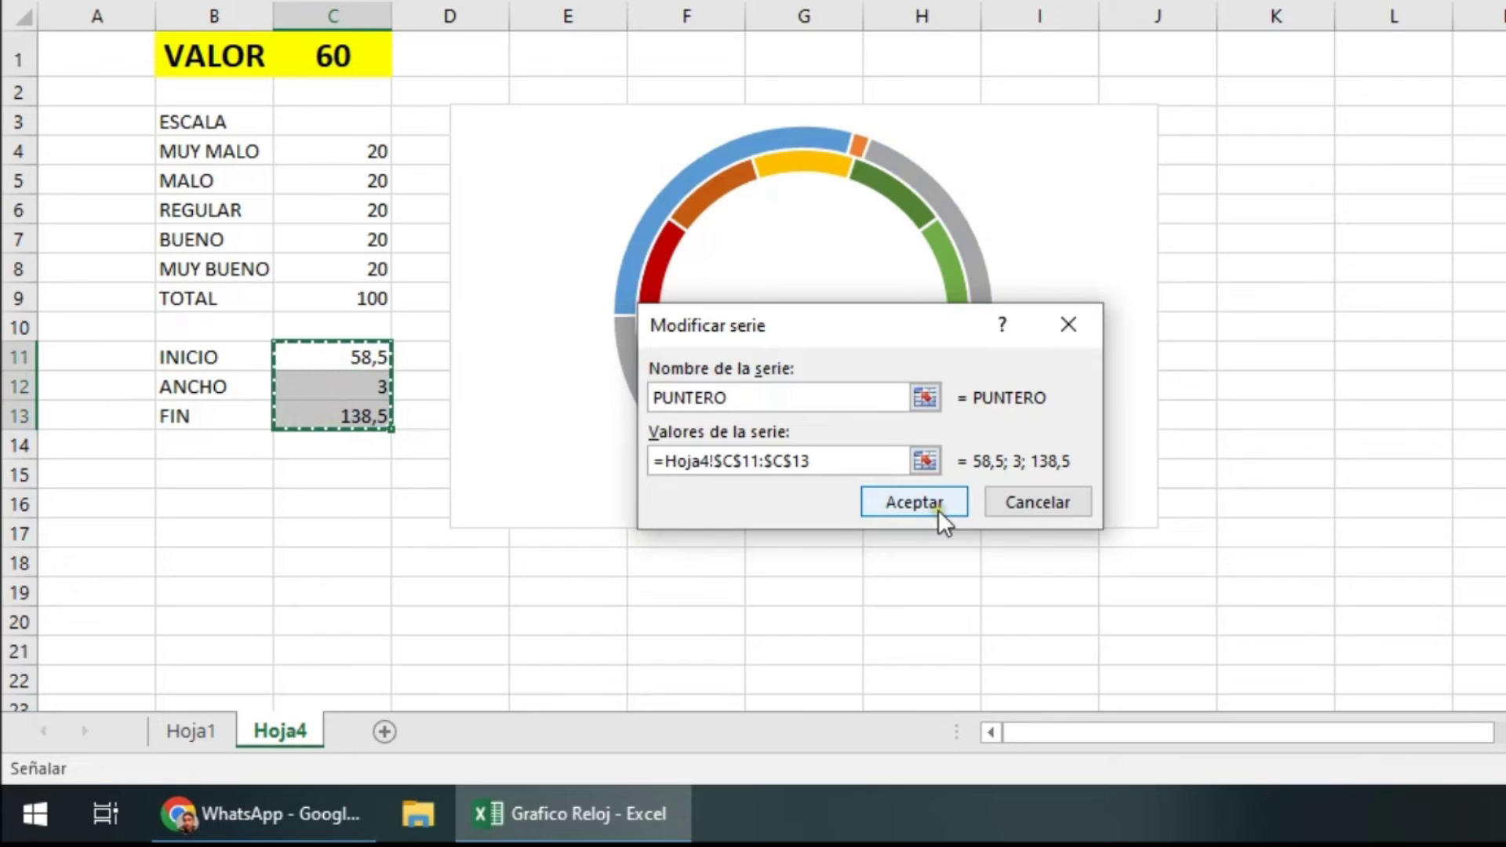
left_click(939, 508)
left_click(1100, 623)
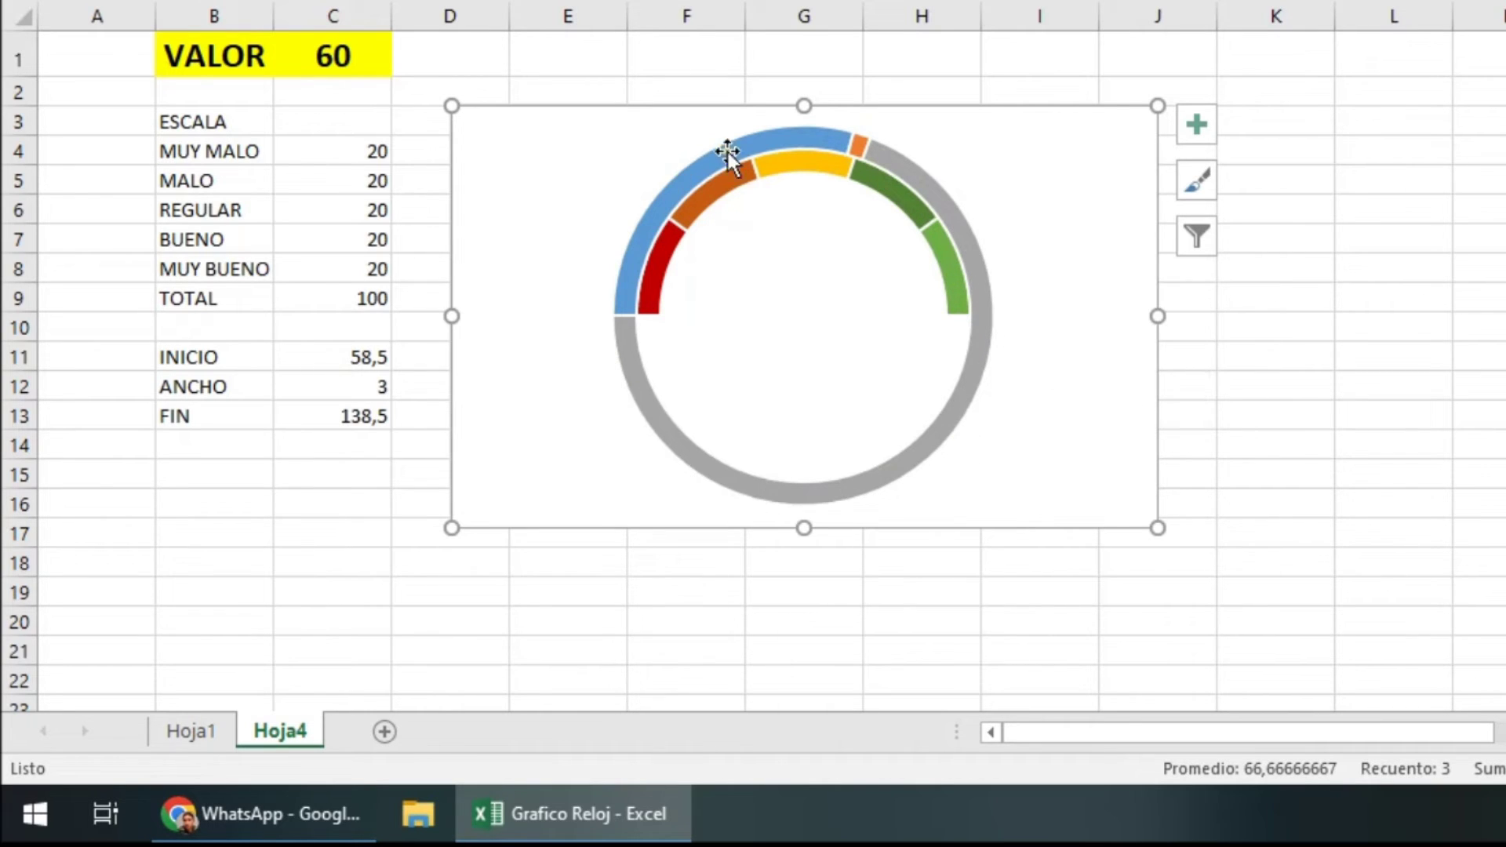
mouse_move(972, 379)
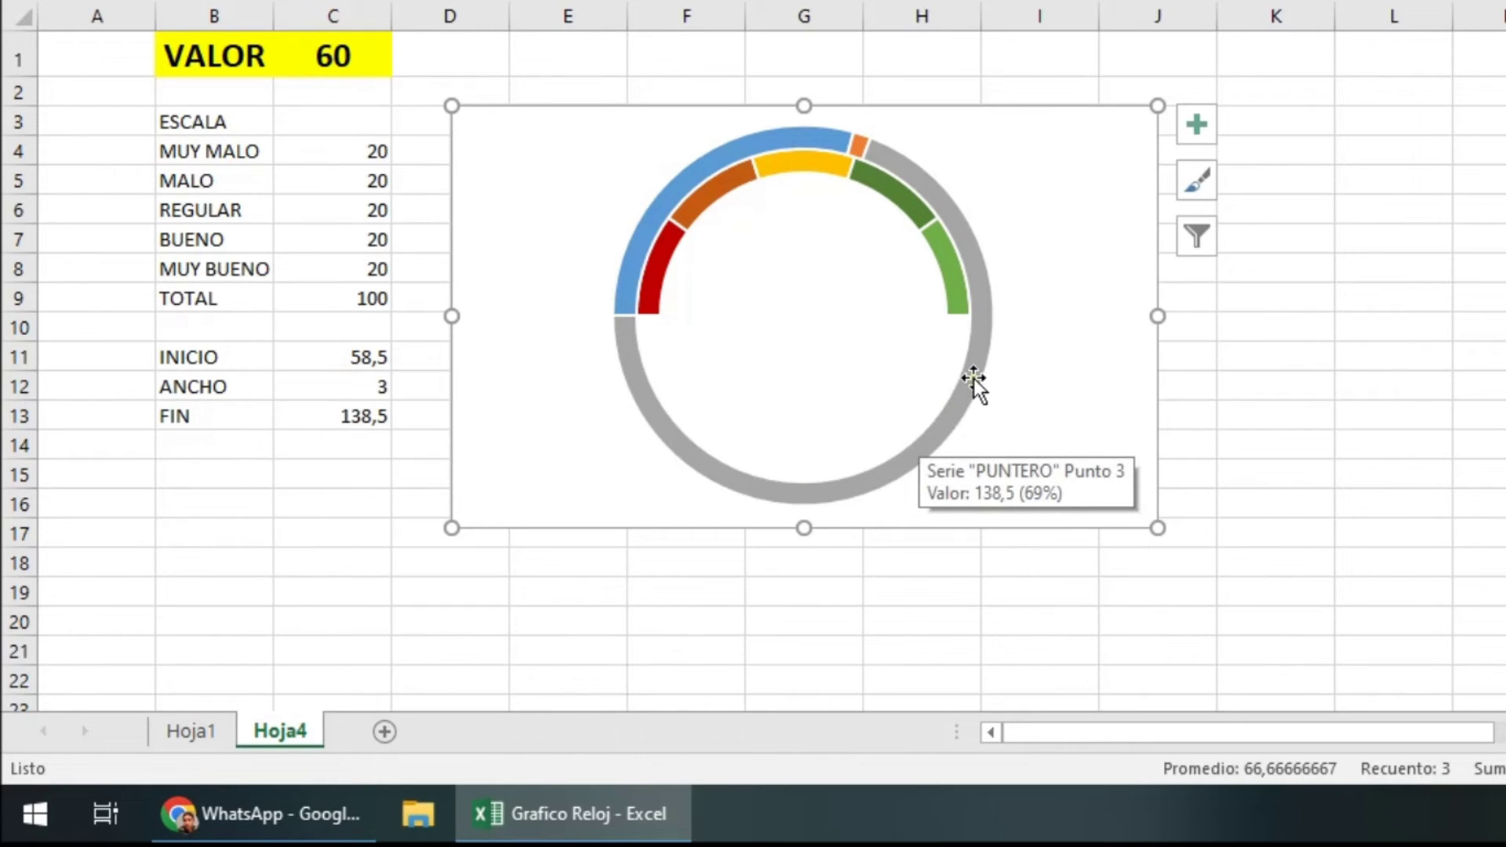
- Change the PUNTERO series' chart type to Circular in the combined chart settings
right_click(973, 378)
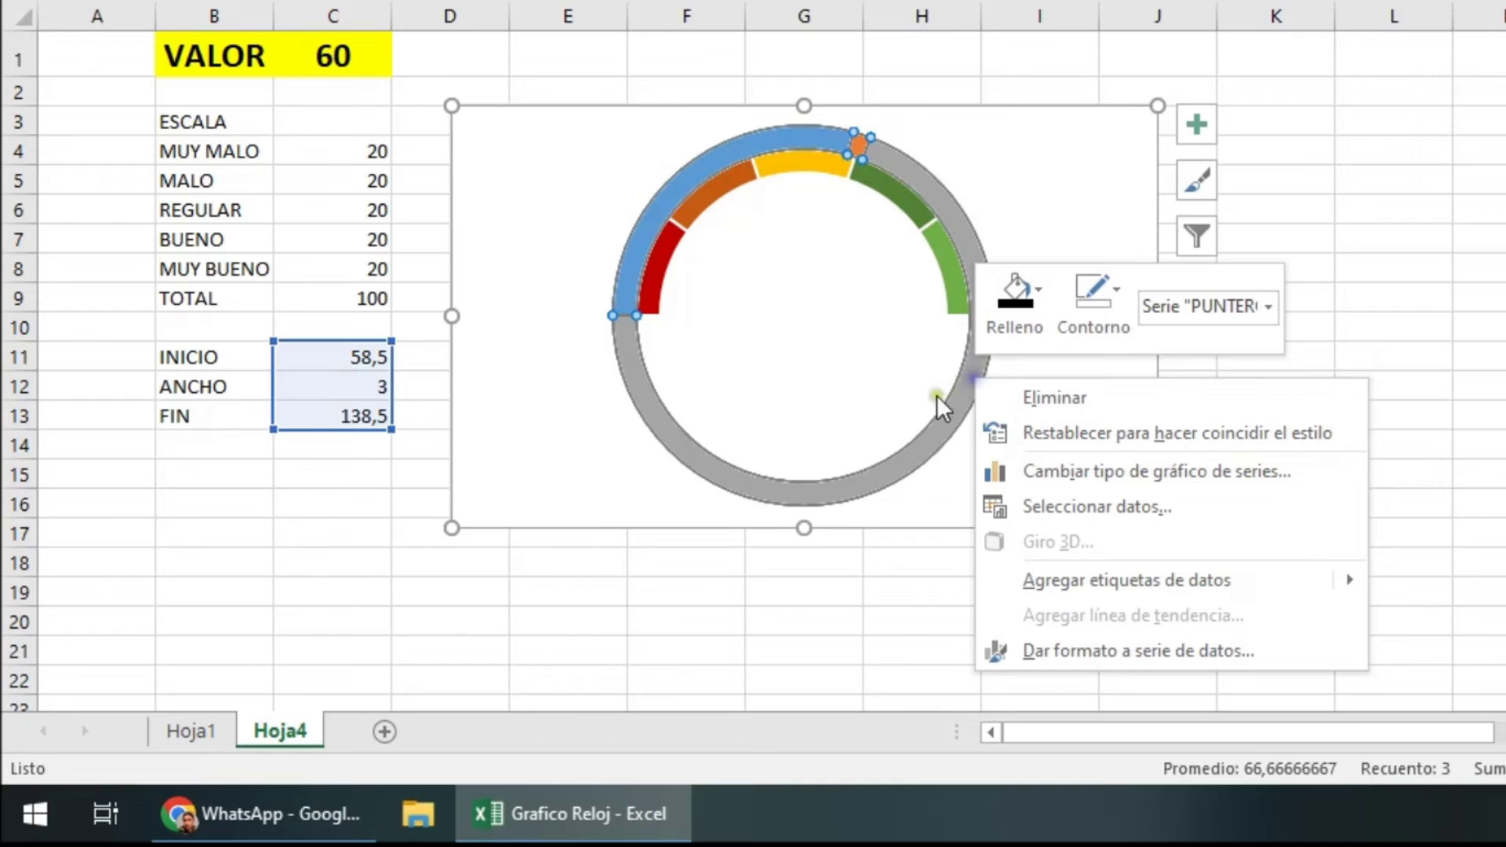
left_click(1090, 473)
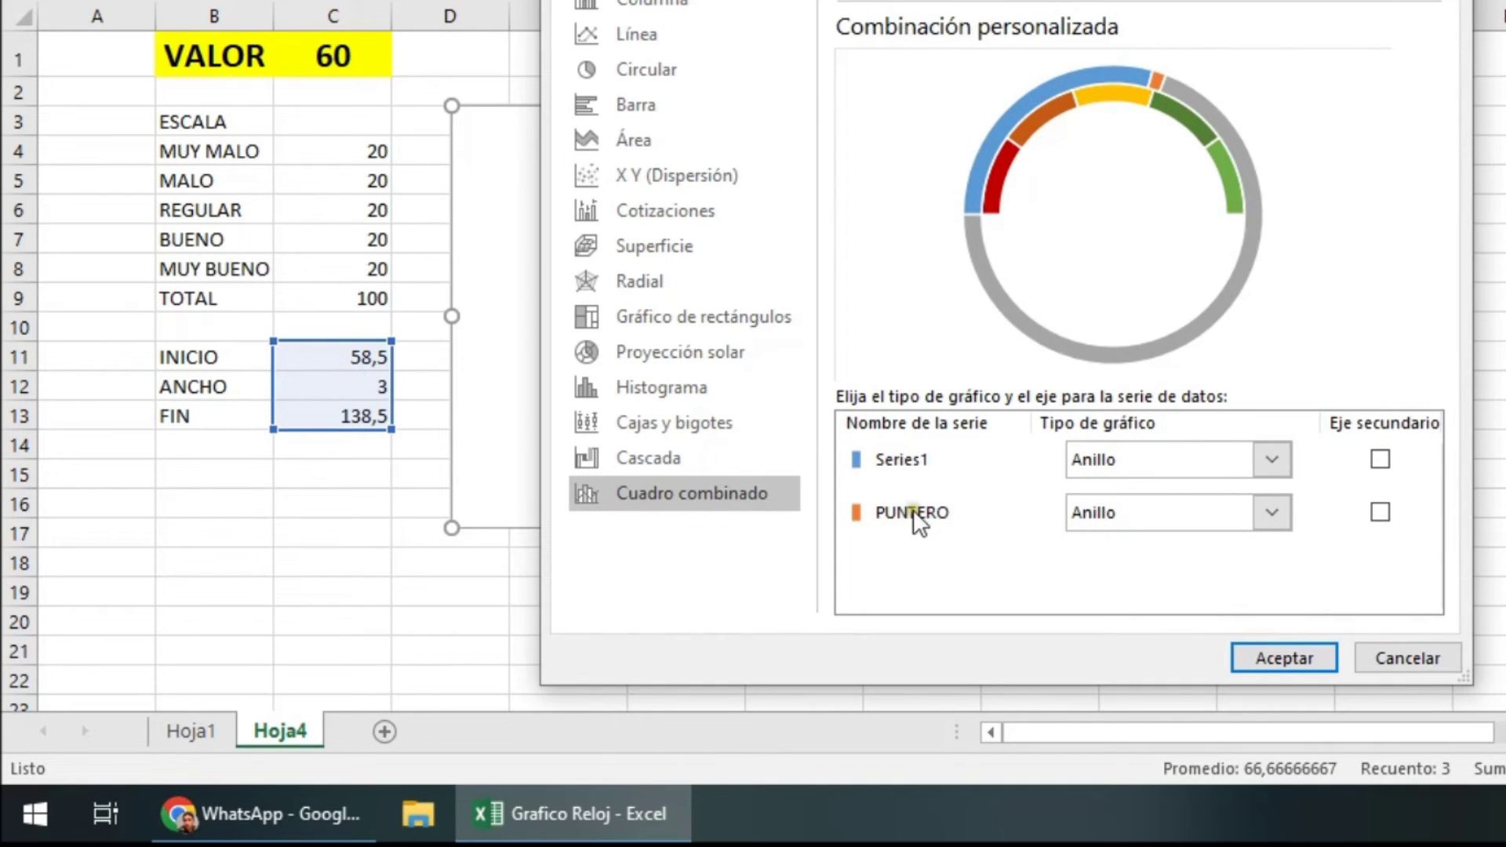
left_click(917, 518)
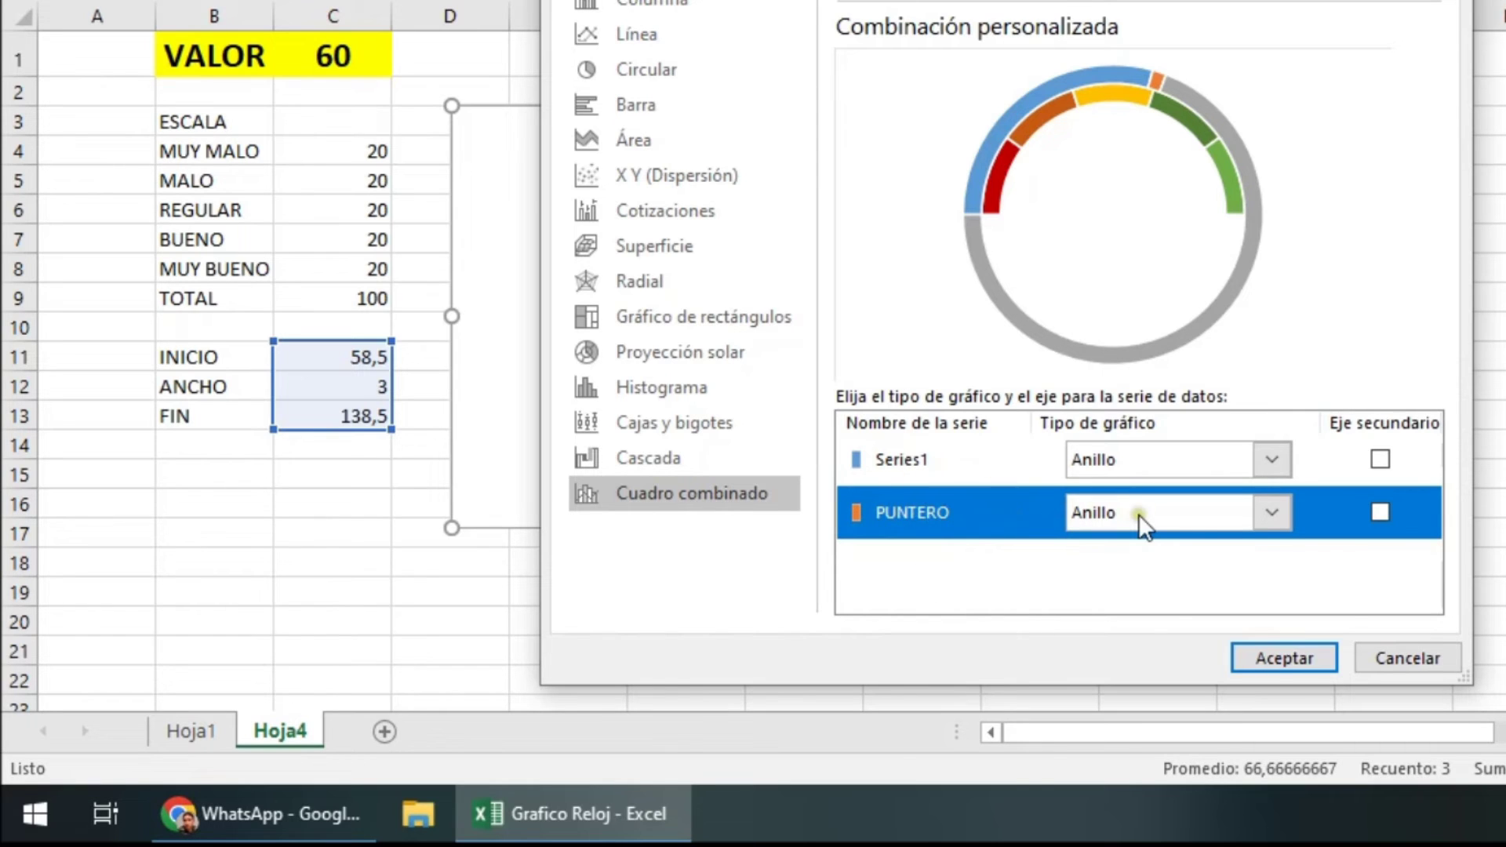
left_click(1271, 514)
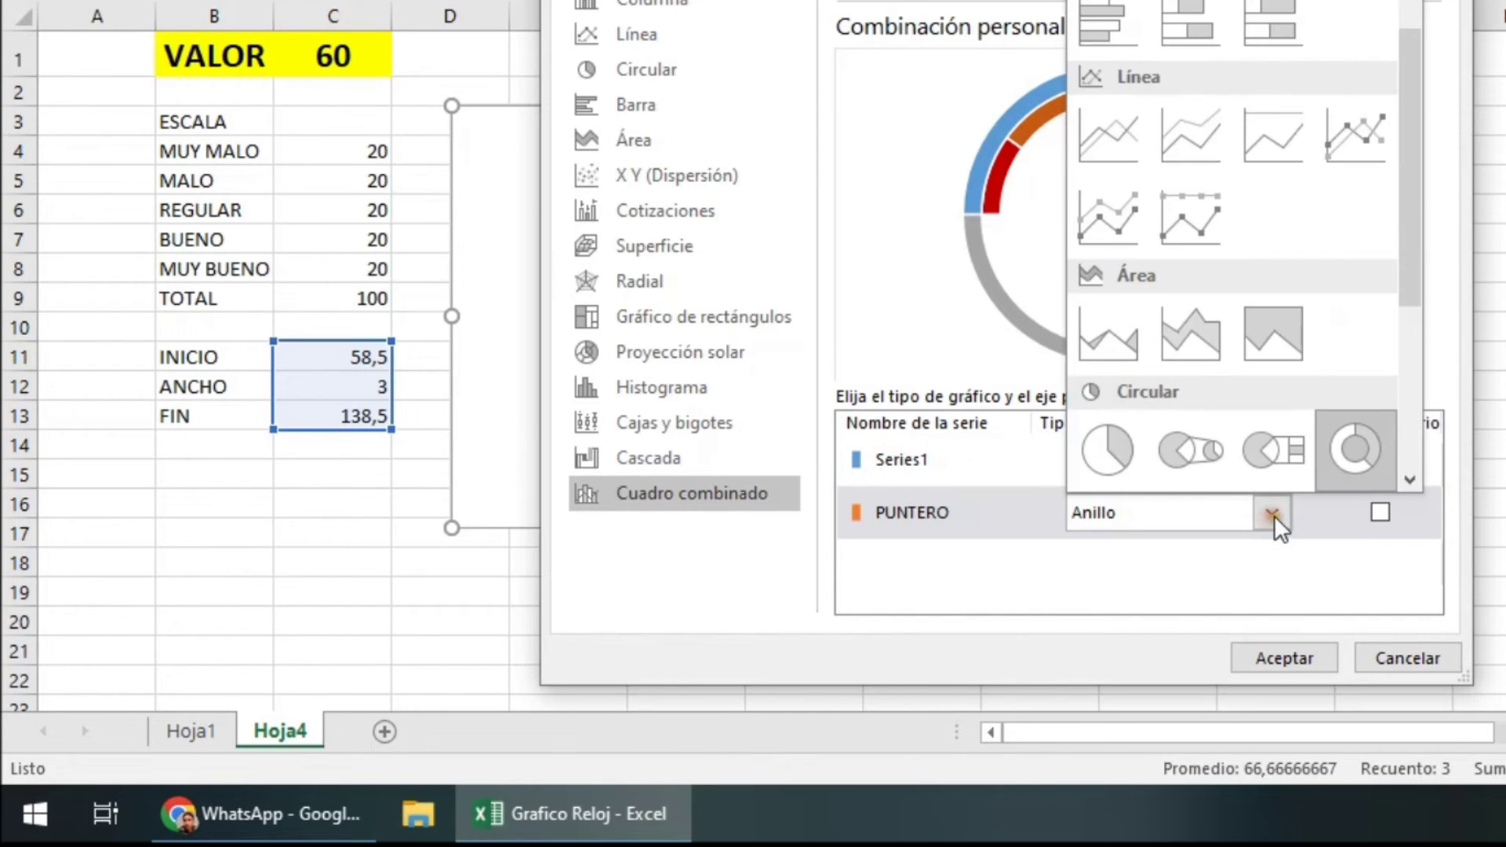
left_click(1117, 449)
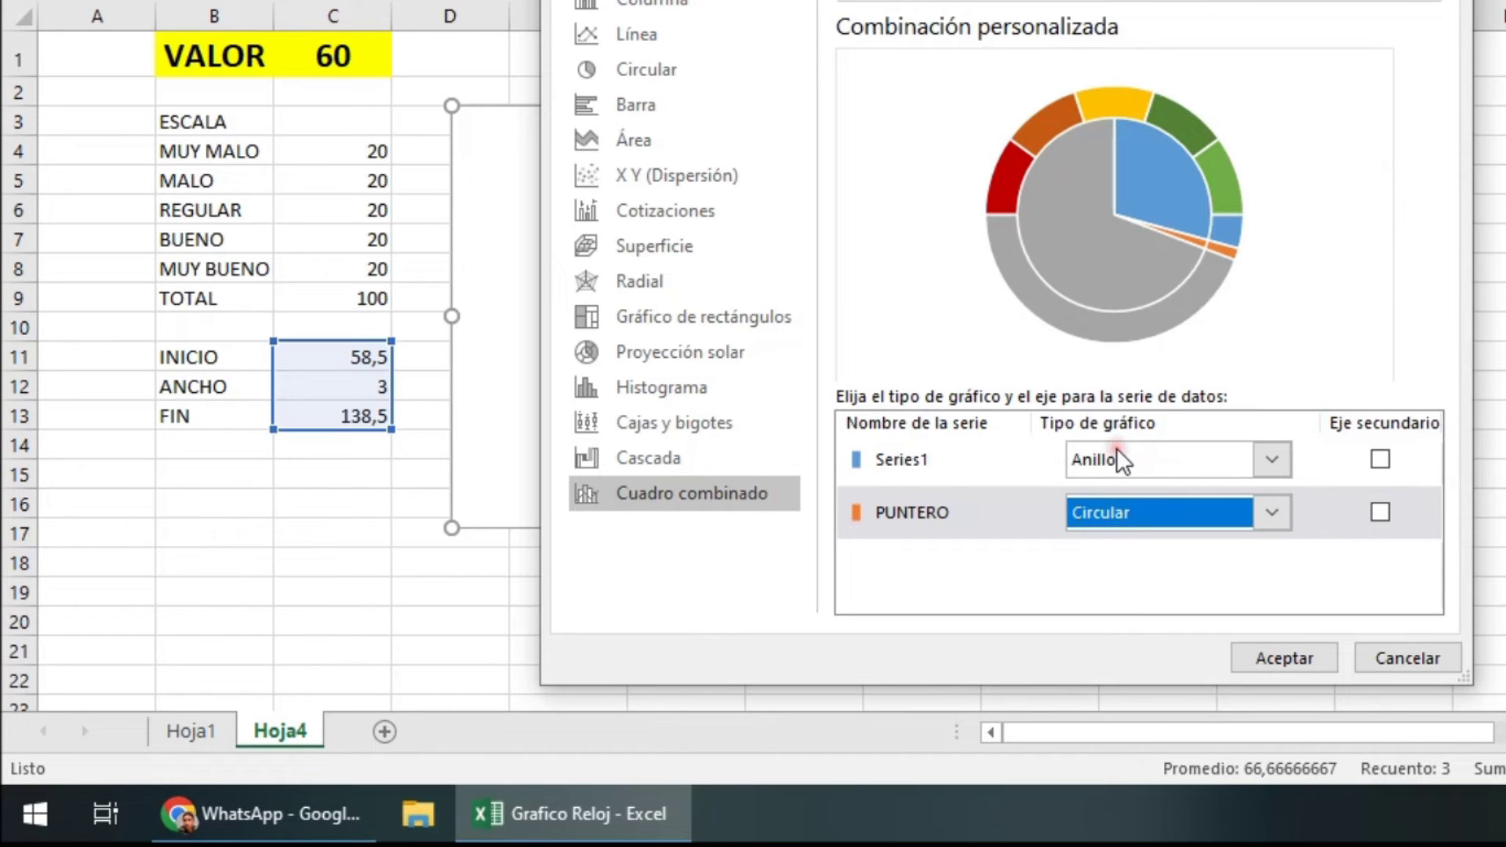
left_click(1281, 657)
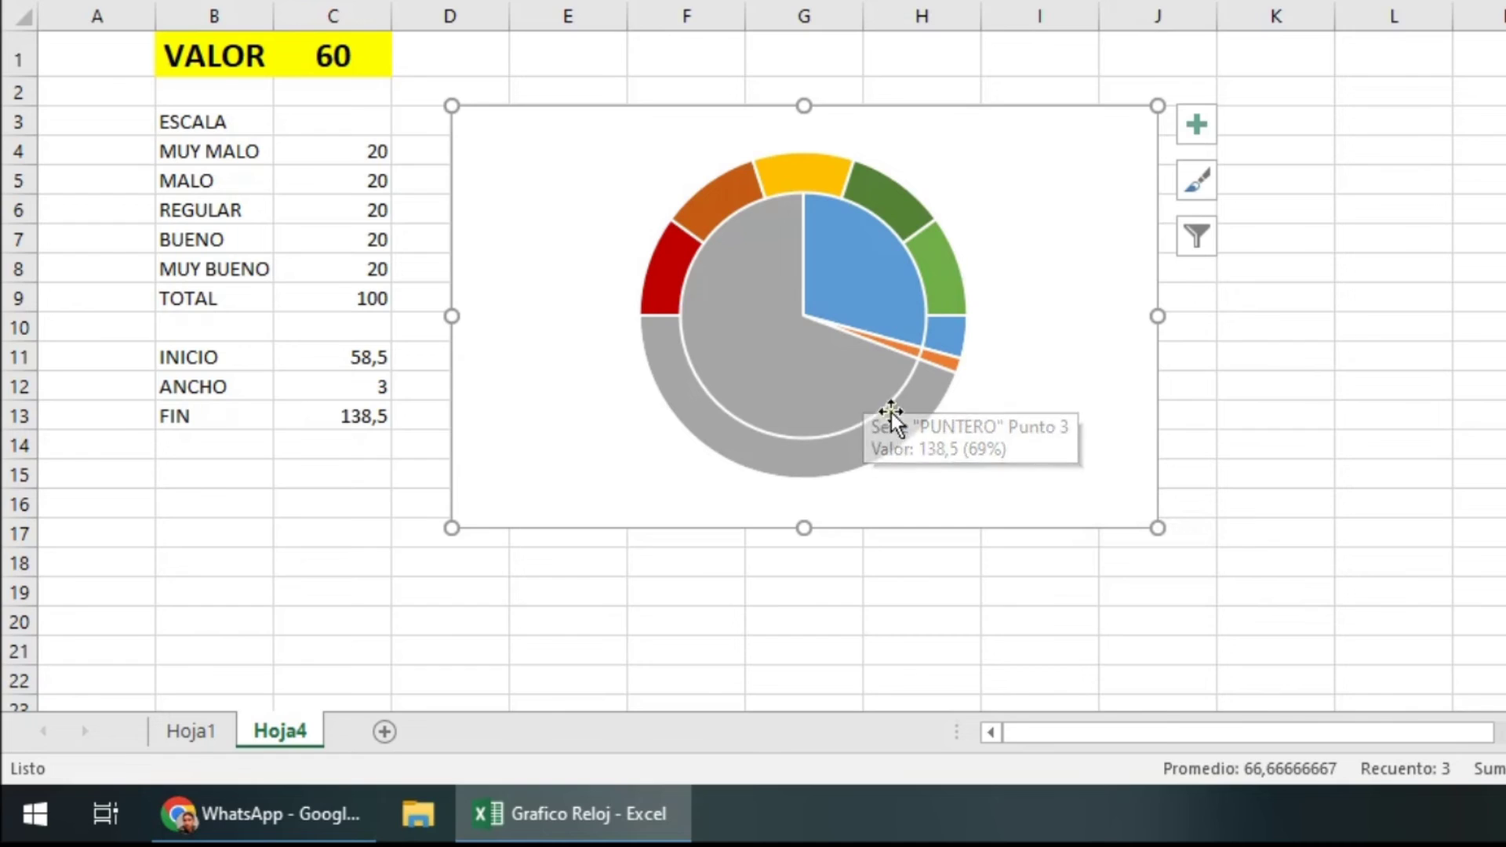
- Set the PUNTERO pie's Ángulo del primer sector to 270° under Opciones de serie
double_click(618, 492)
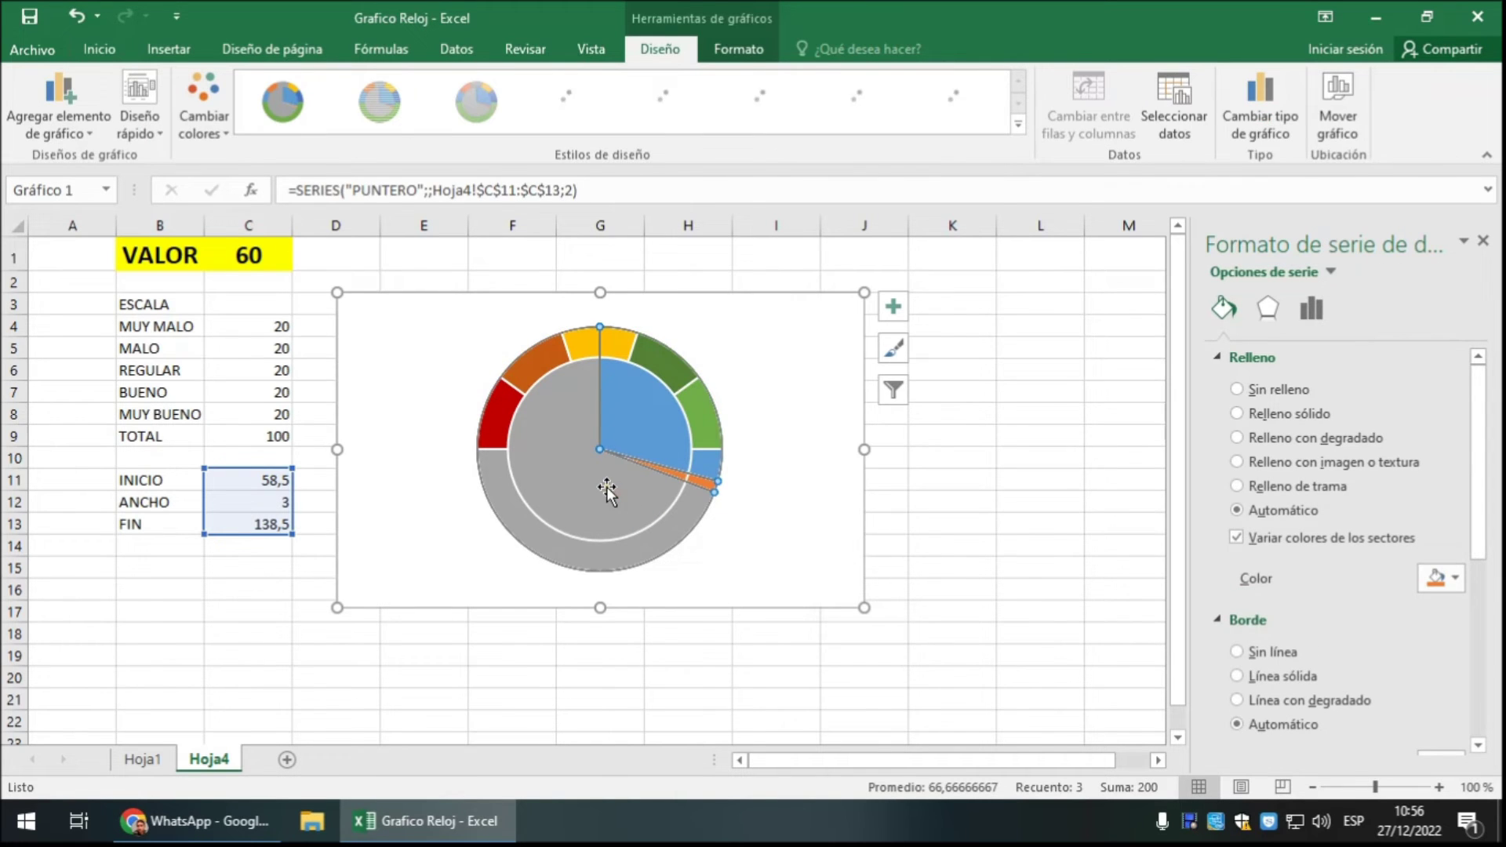
left_click(1313, 309)
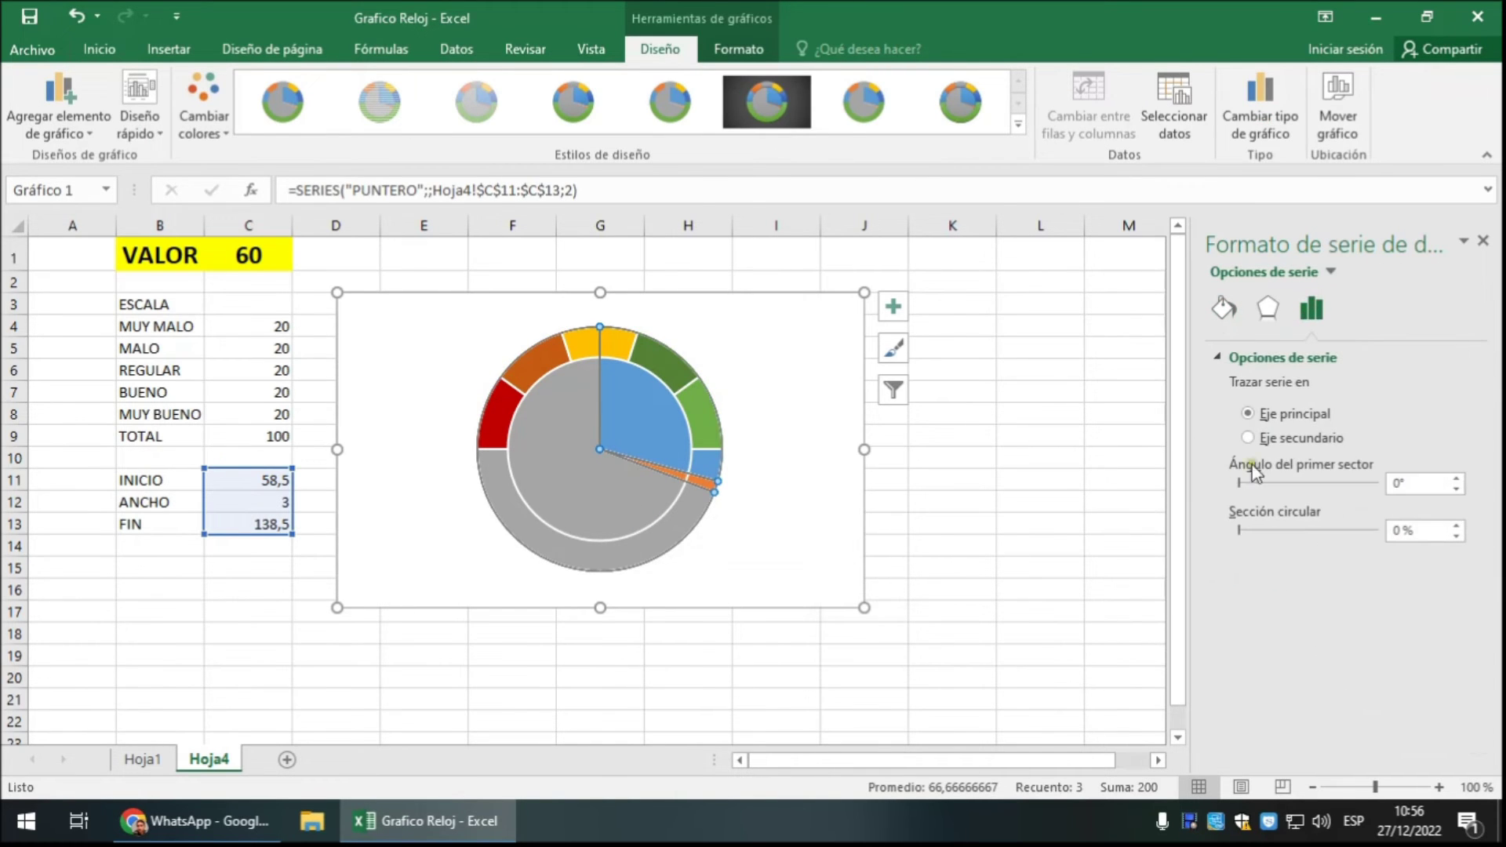
left_click_drag(1416, 484, 1355, 491)
type("0")
key("Return")
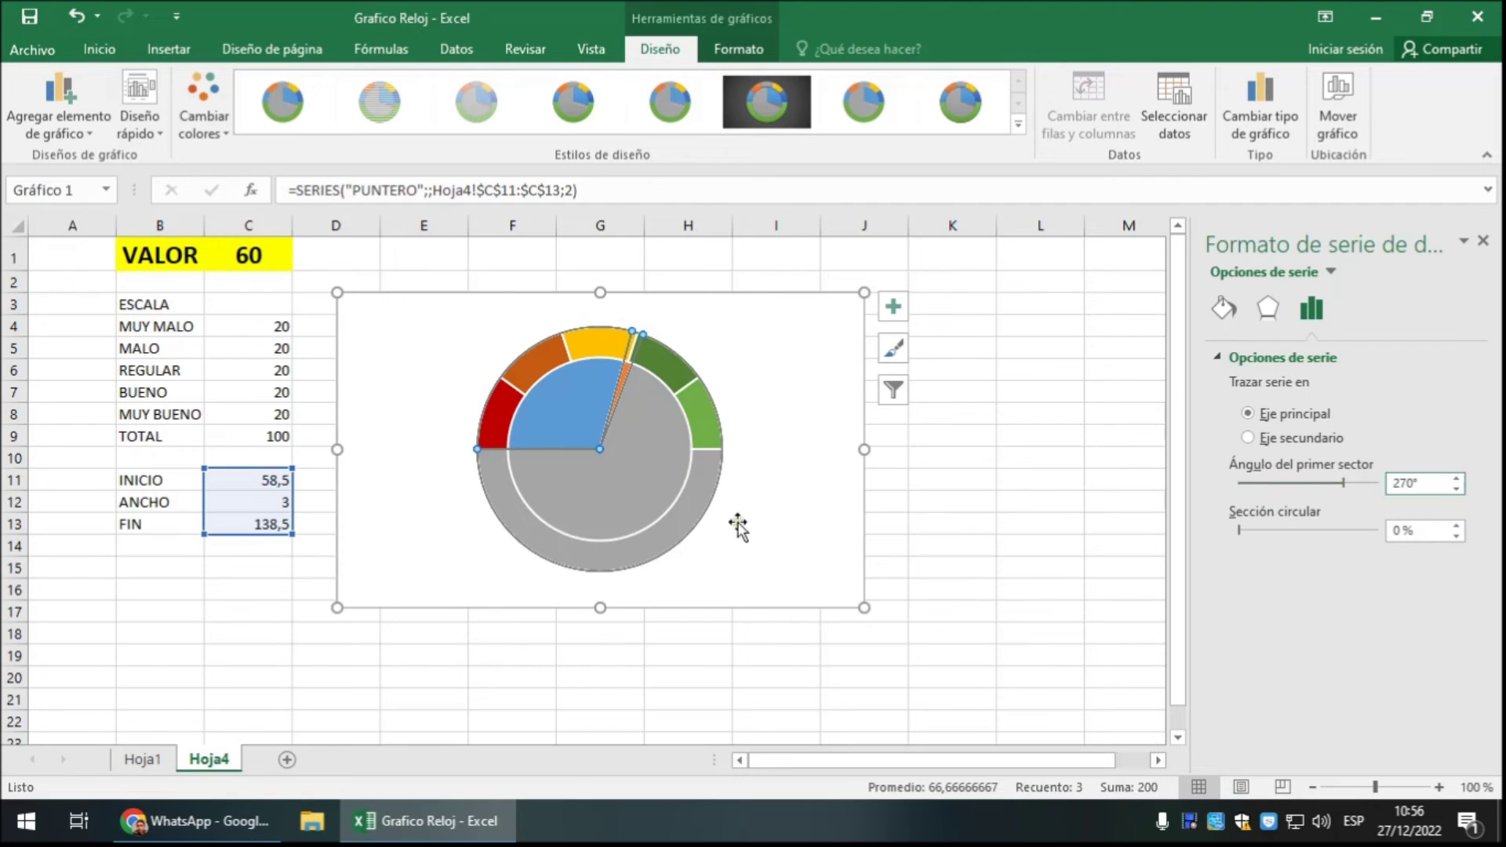
left_click(643, 449)
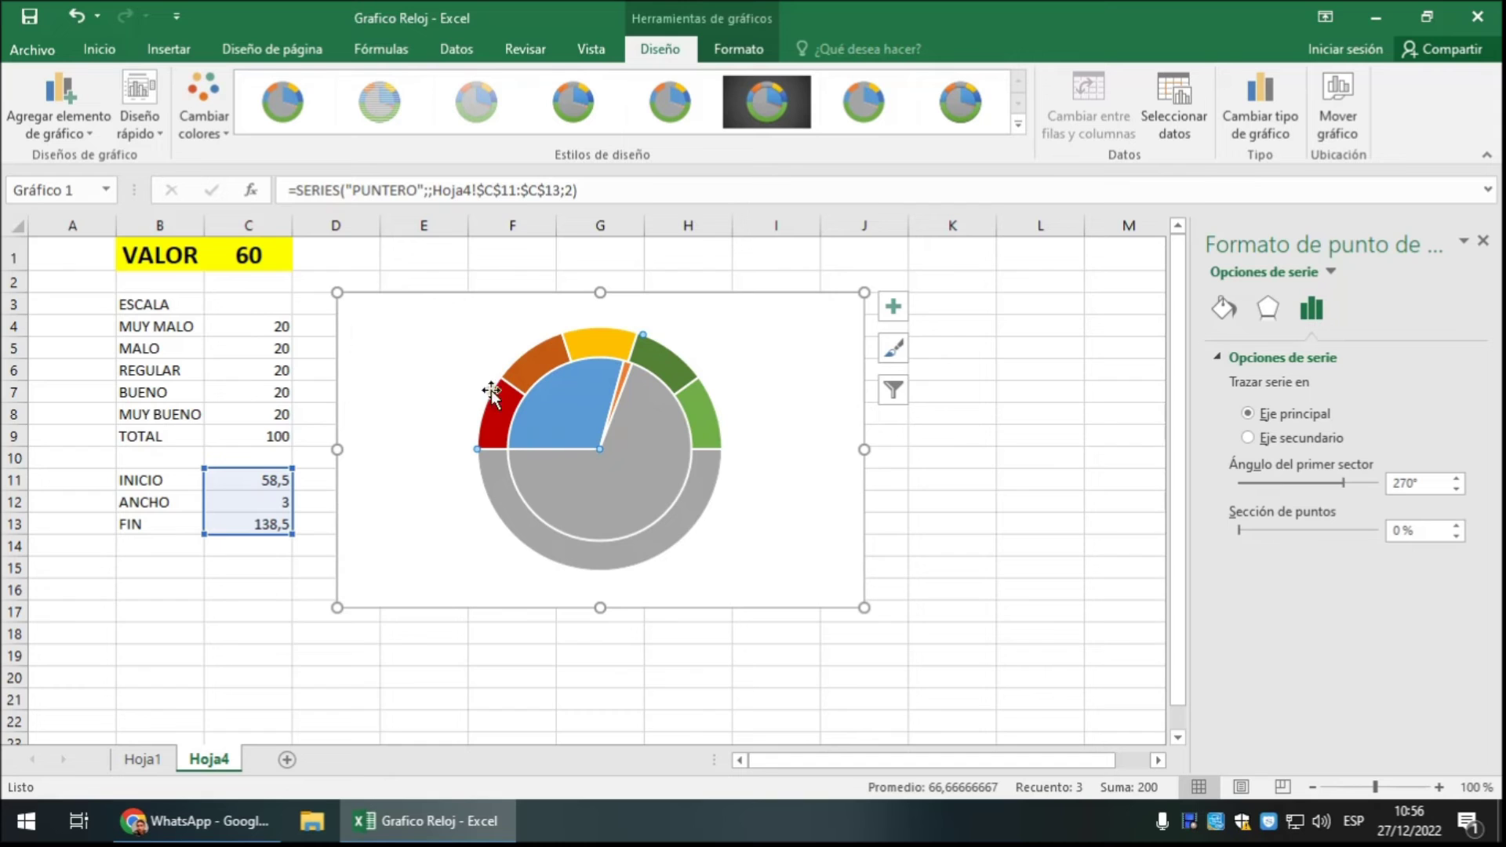
left_click(270, 269)
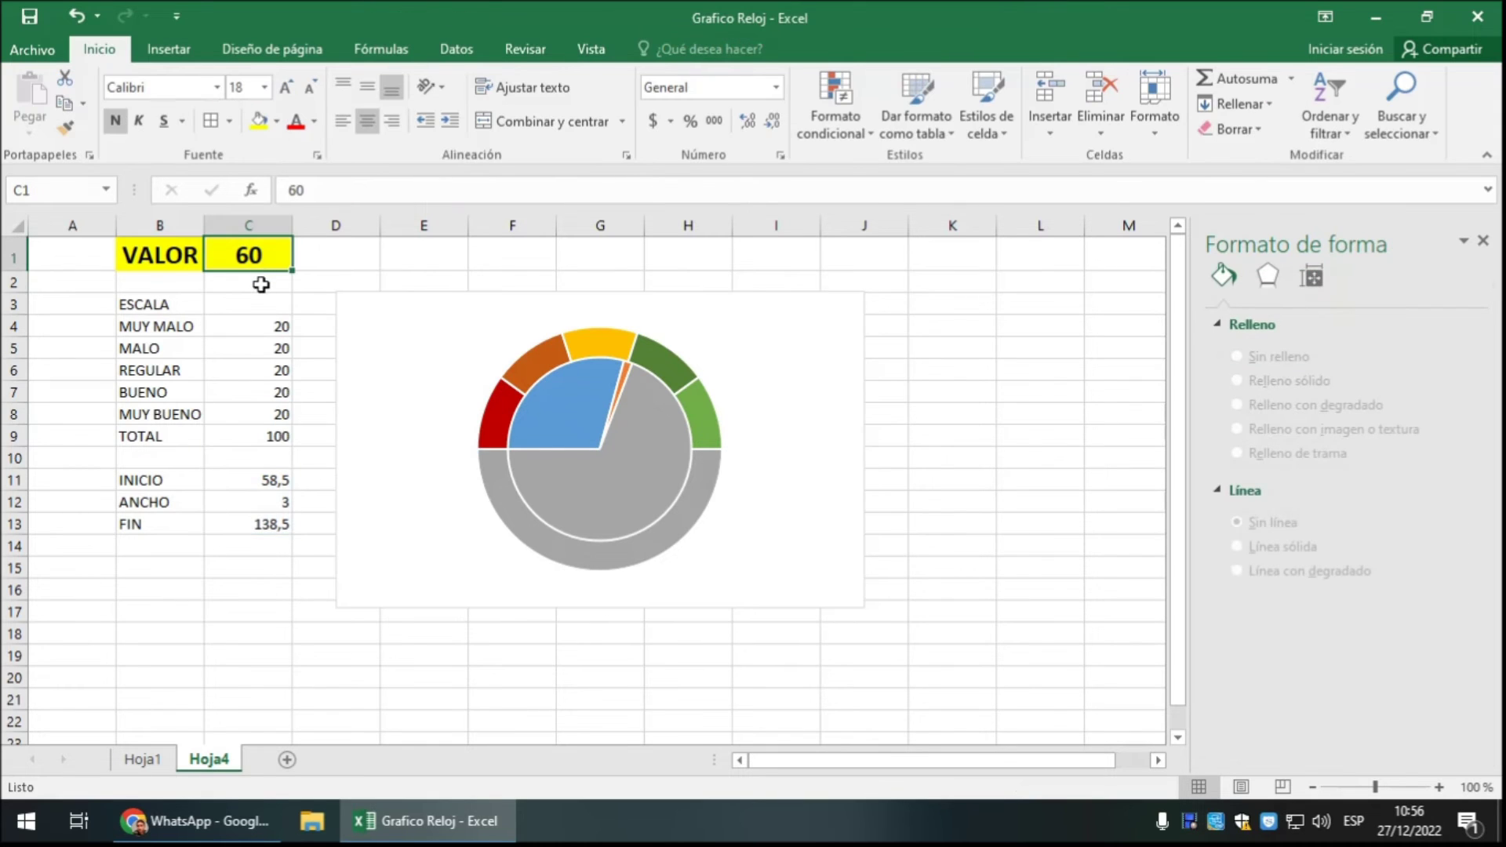
- Set VALOR in C1 to 50 and review the helper values in C11:C13
type("50")
key("Return")
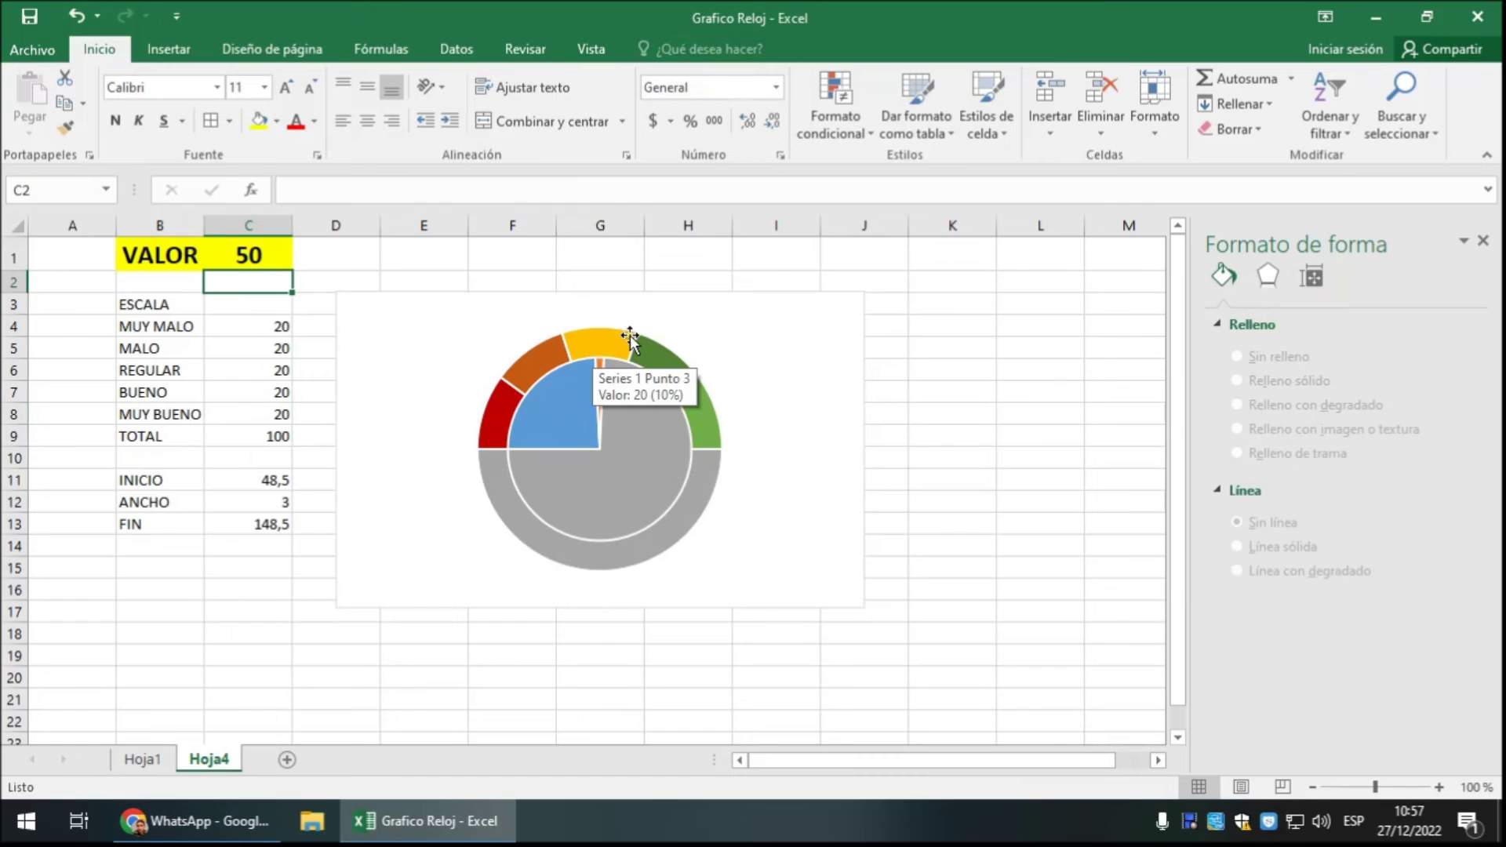
mouse_move(595, 397)
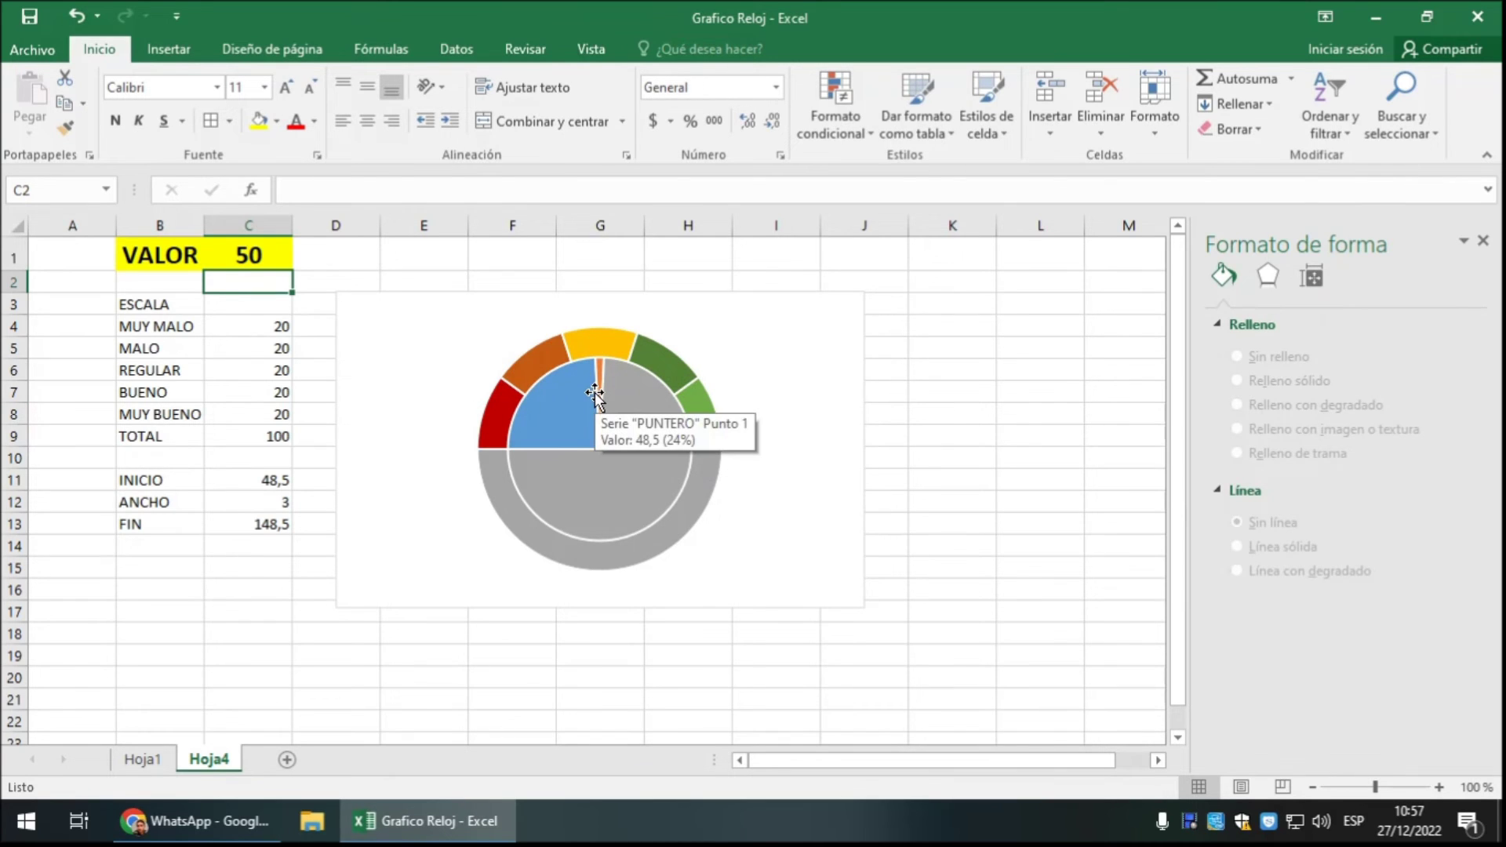
left_click(961, 525)
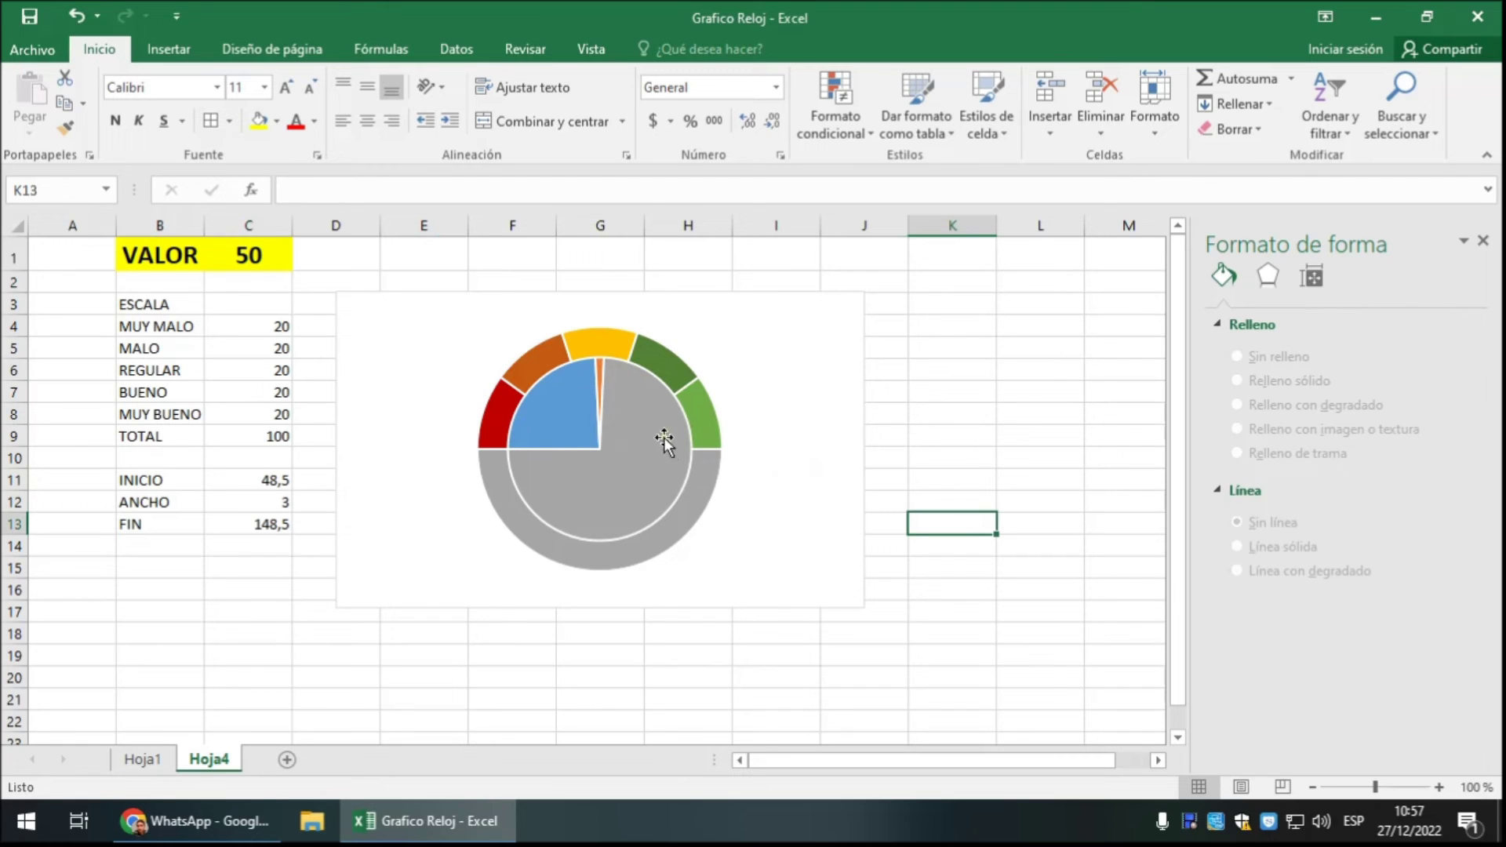
left_click_drag(266, 474, 267, 524)
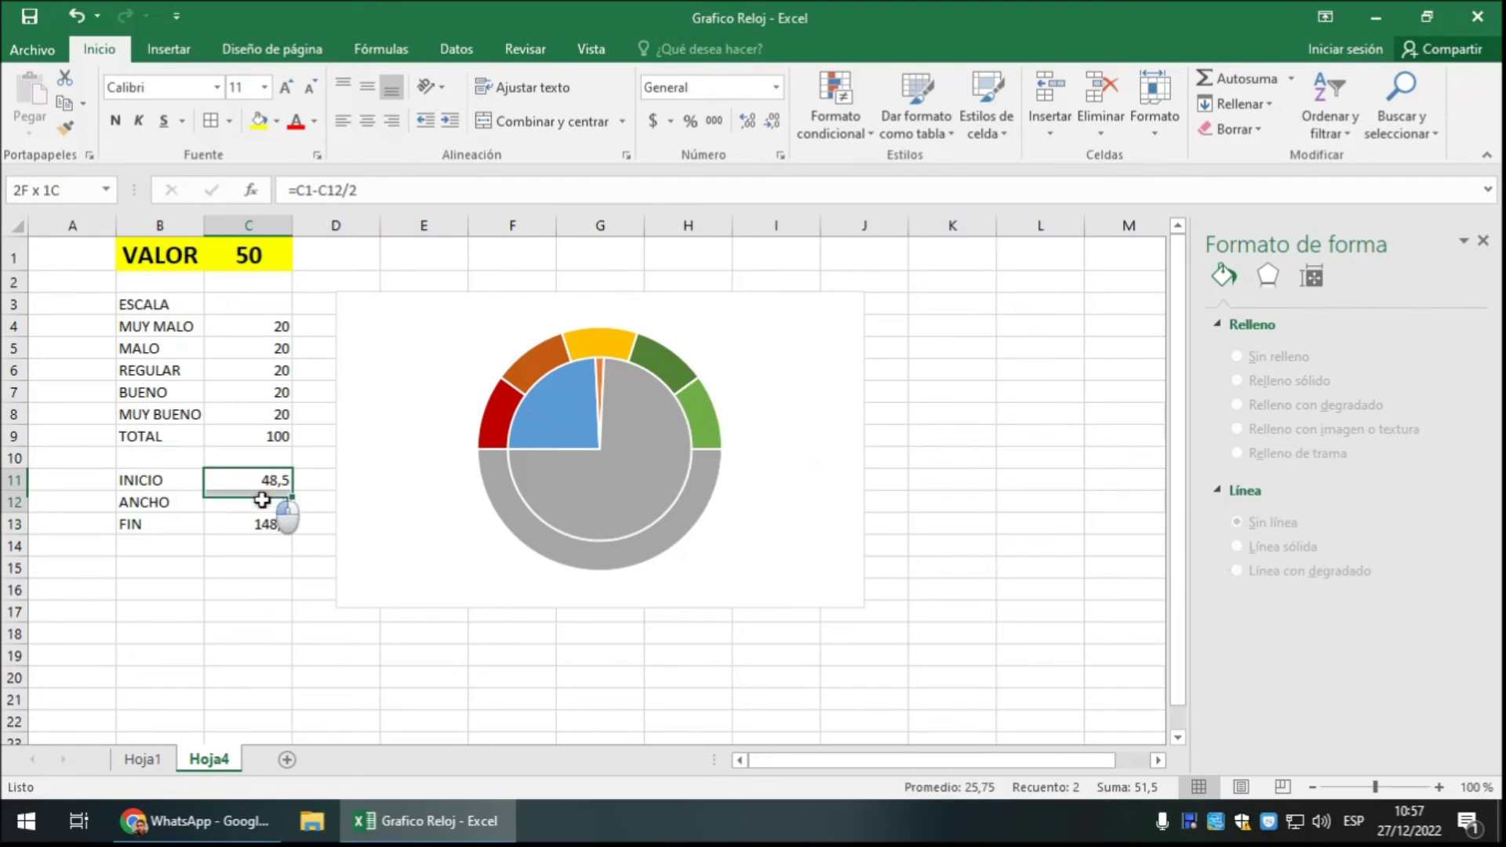
- Give the blue and grey PUNTERO pie slices Sin relleno, leaving only the needle
left_click(556, 412)
left_click(557, 412)
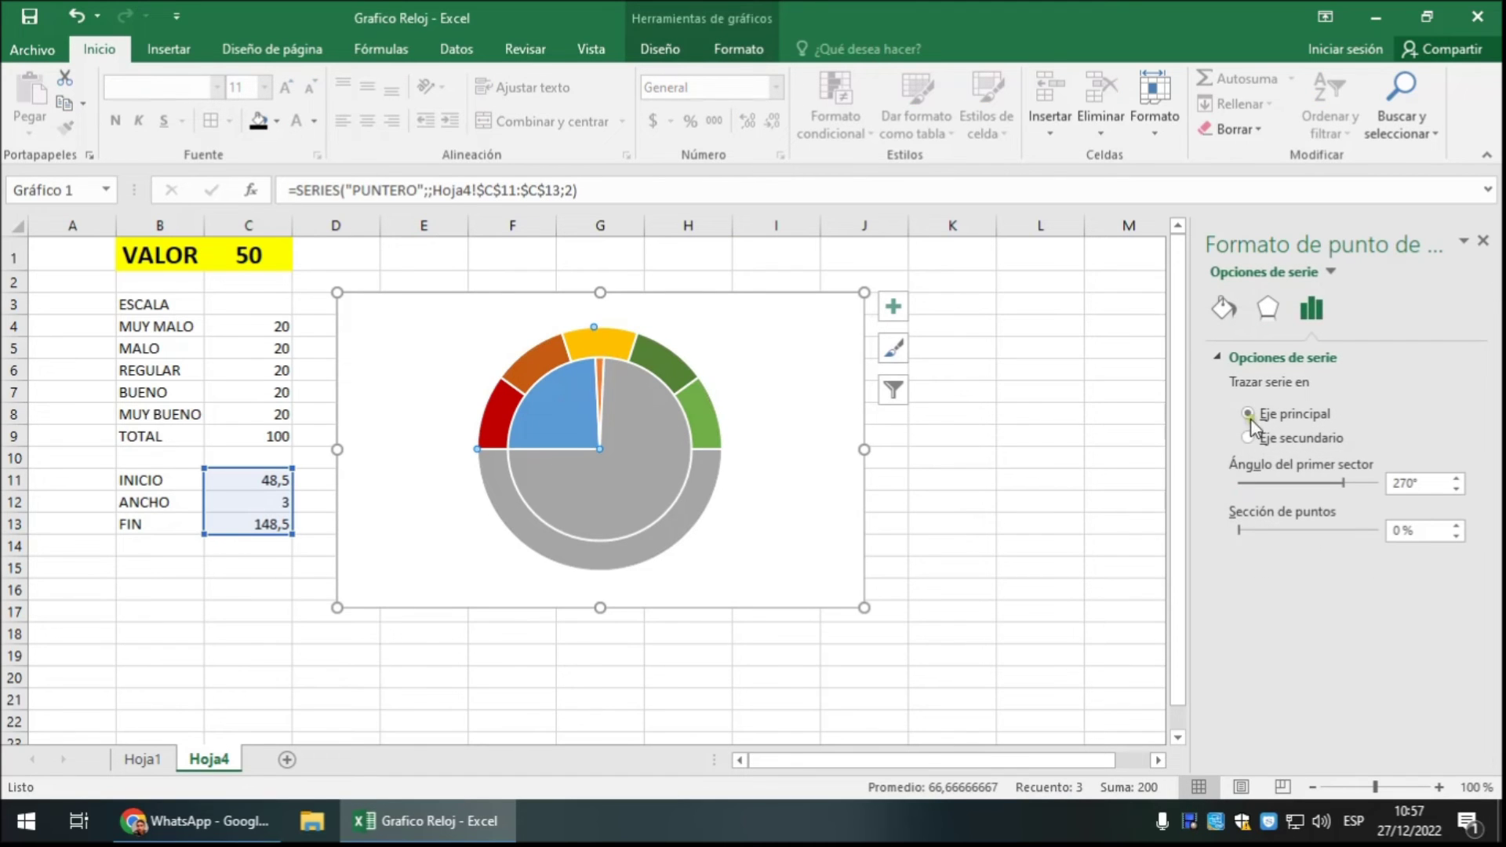
left_click(1224, 308)
left_click(1275, 390)
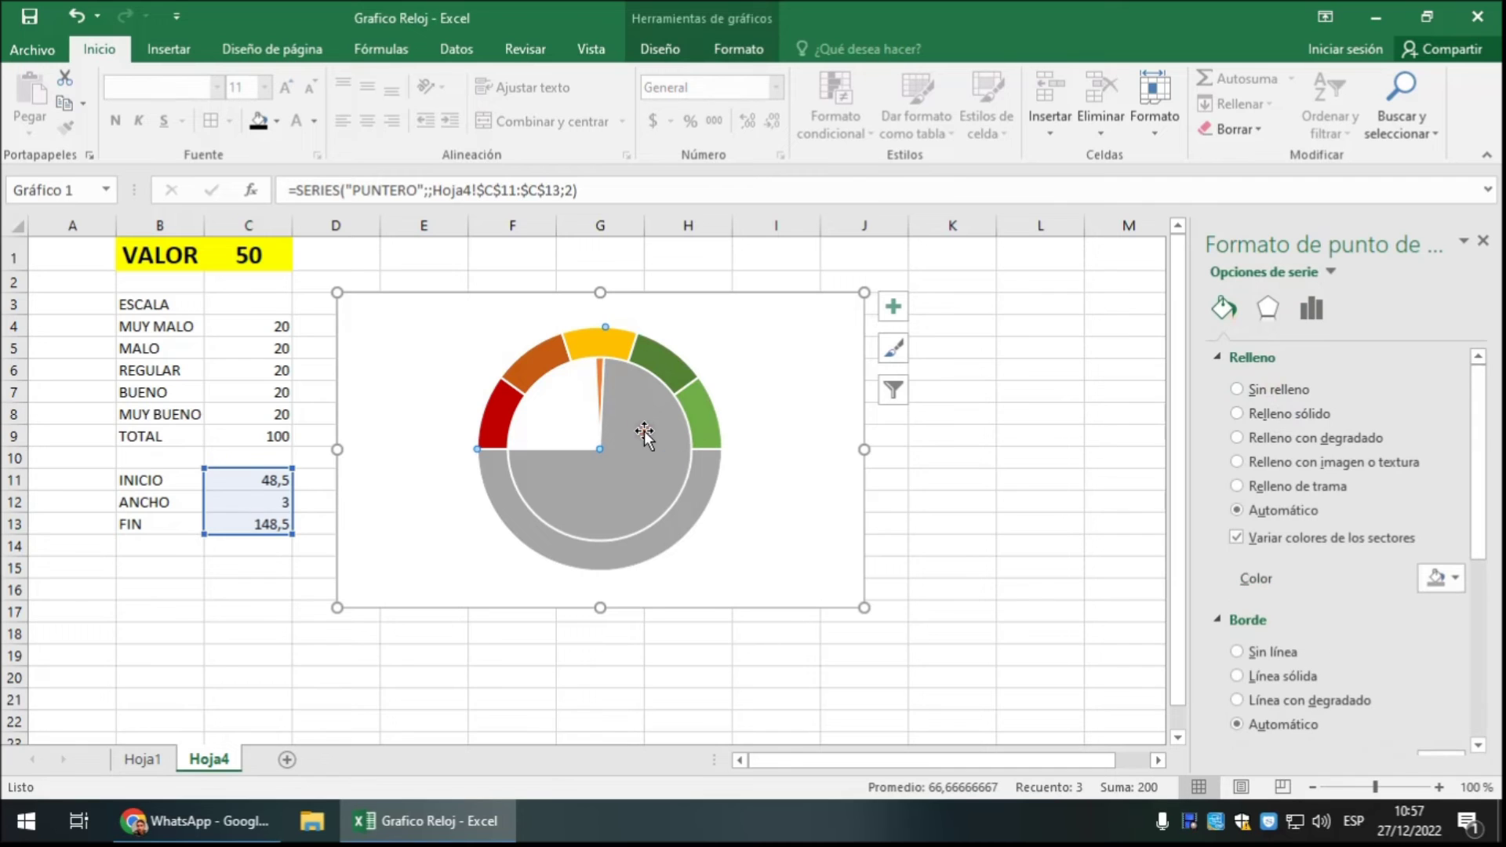
left_click(1279, 390)
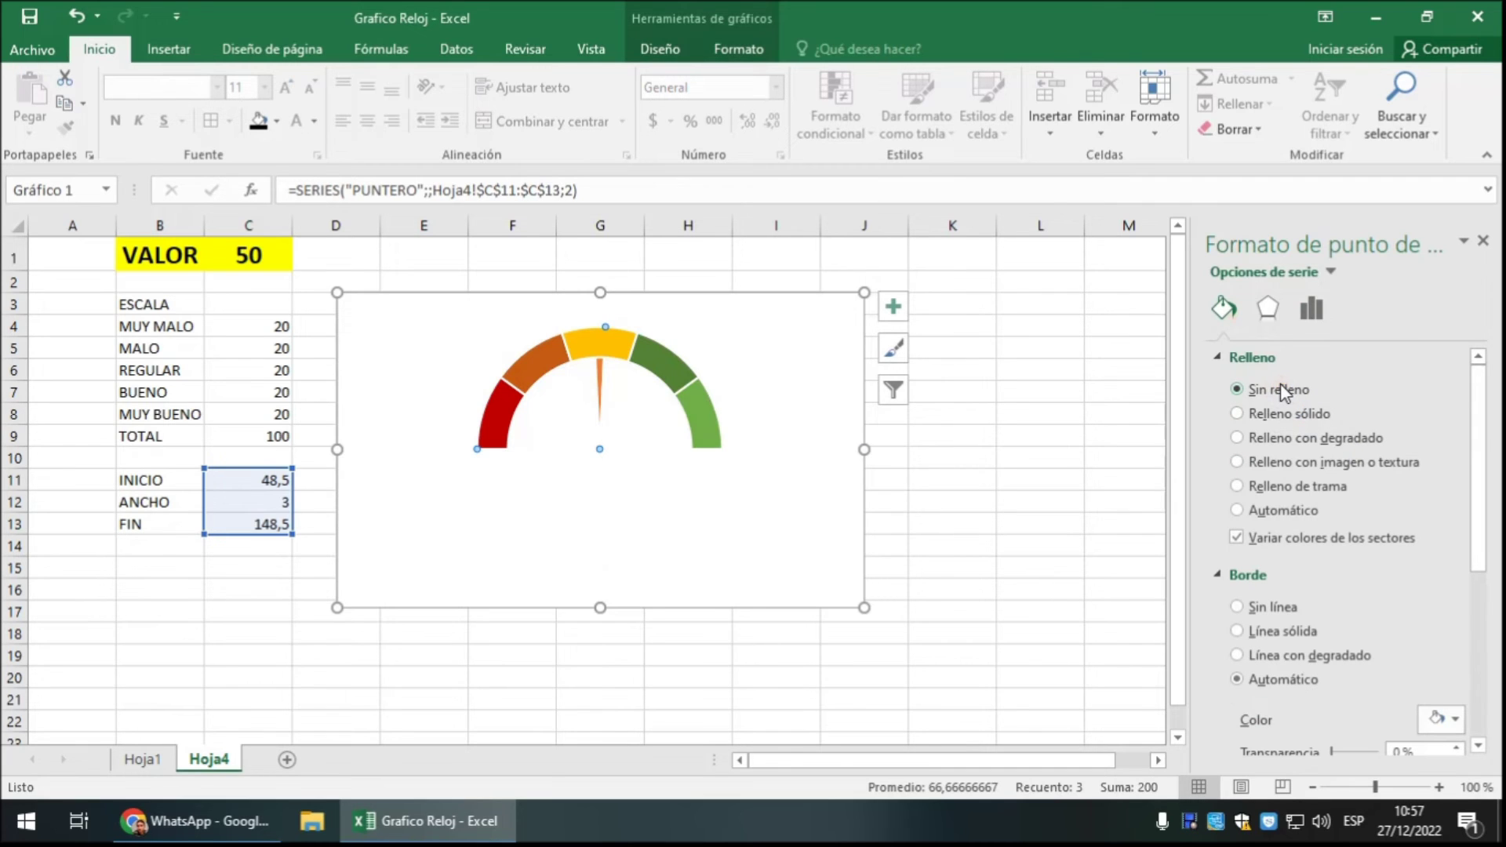
left_click(1052, 462)
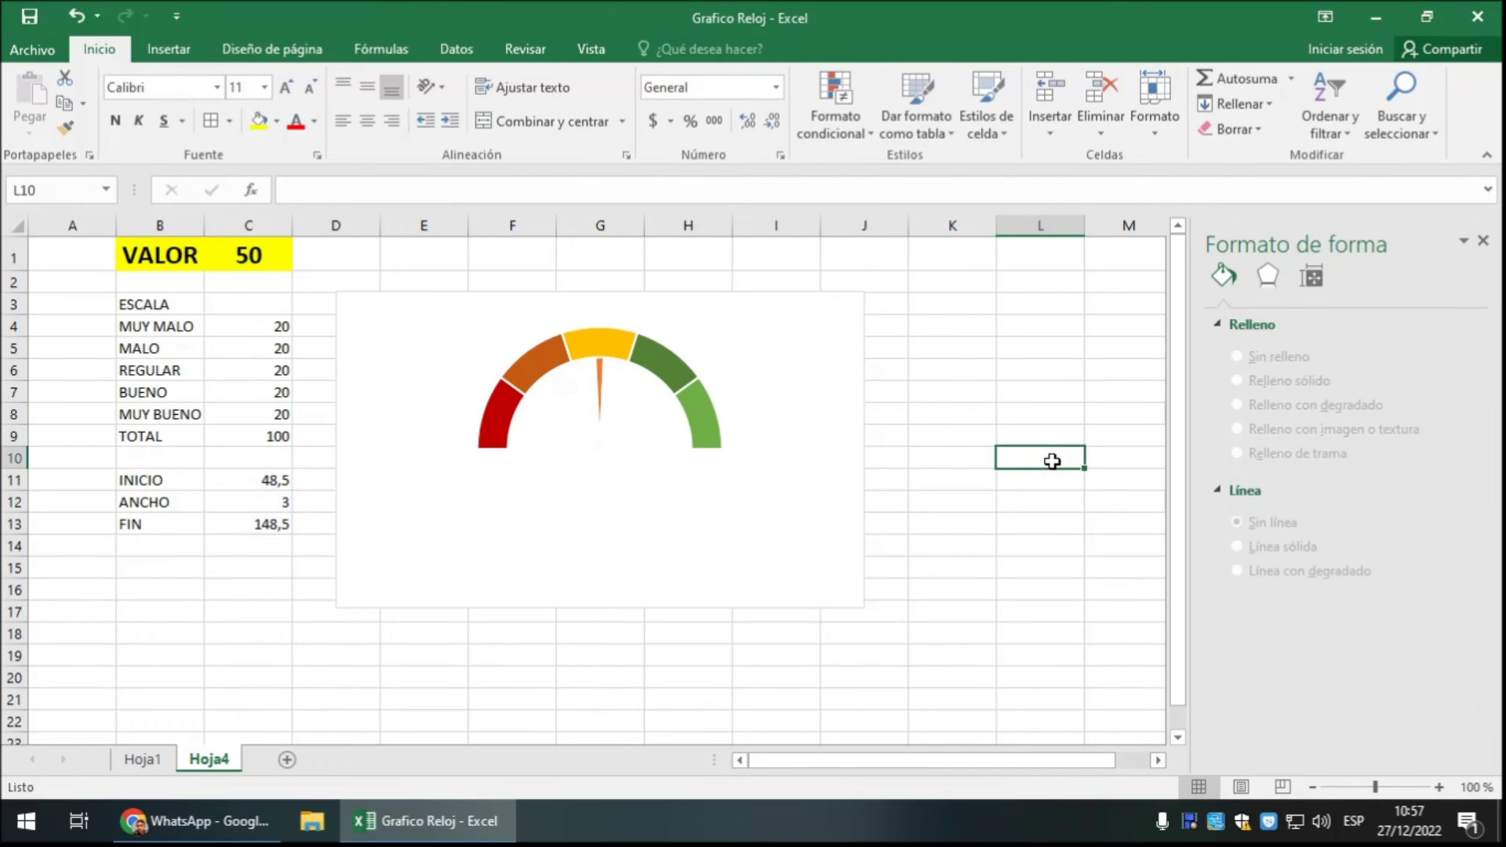
left_click(234, 251)
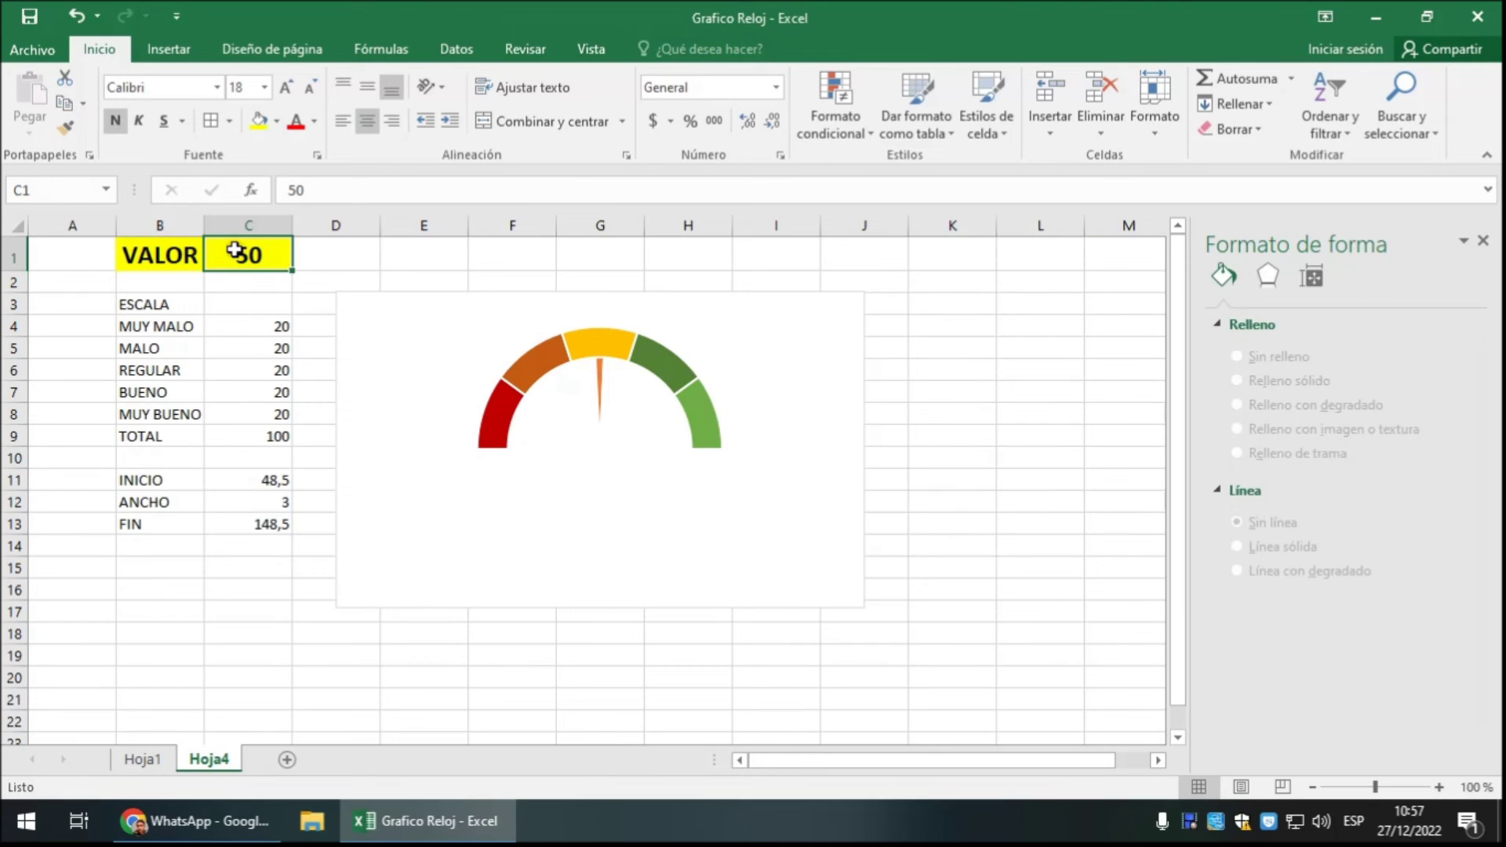
- Try VALOR values 75, 90, 95, 10 and finally 25 in C1 to watch the needle
type("75")
key("Return")
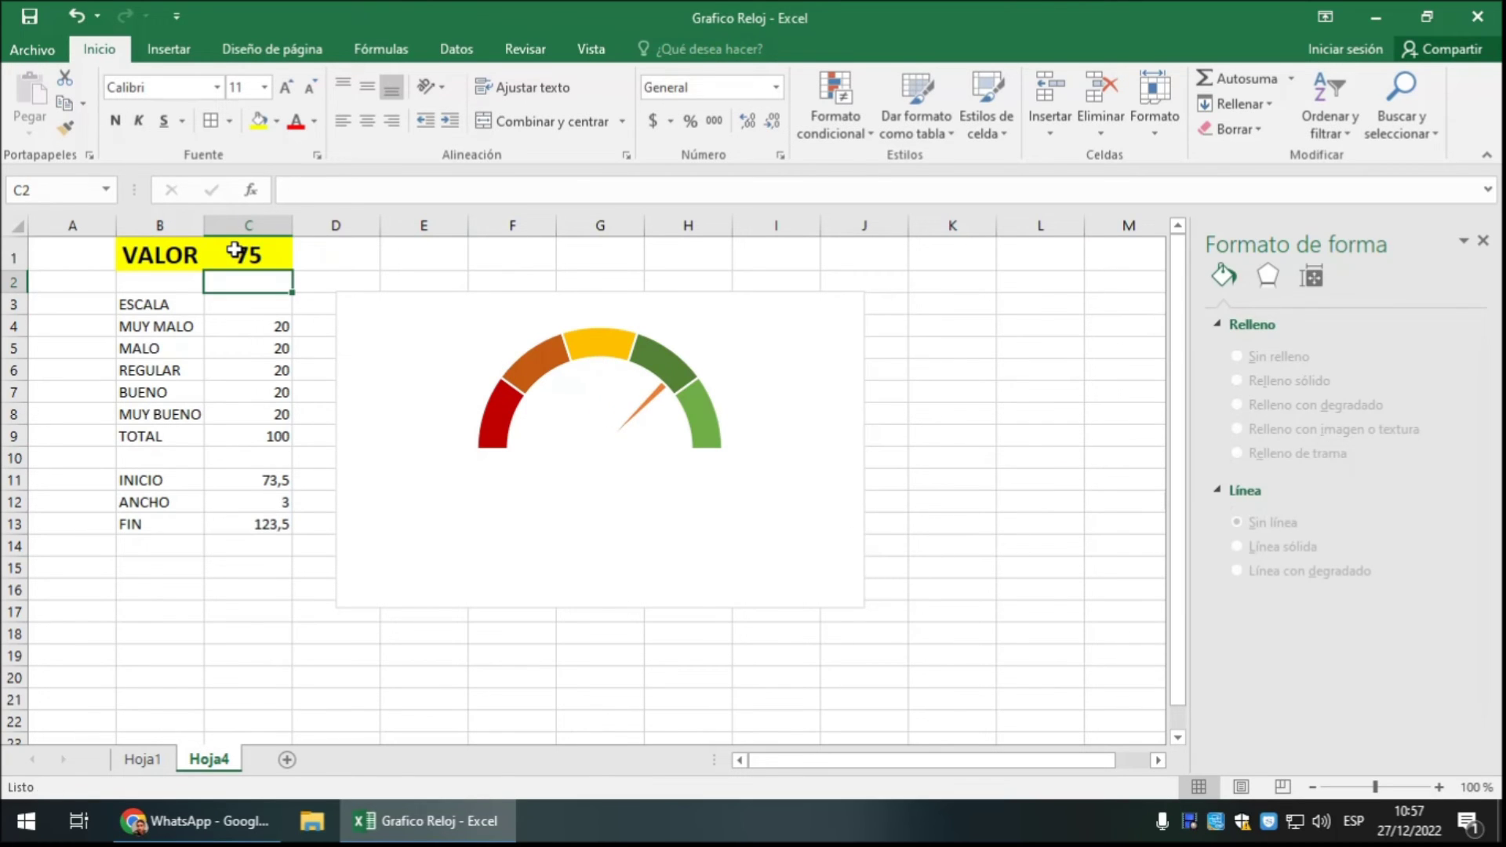
left_click(235, 252)
type("90")
key("Return")
left_click(402, 102)
type("95")
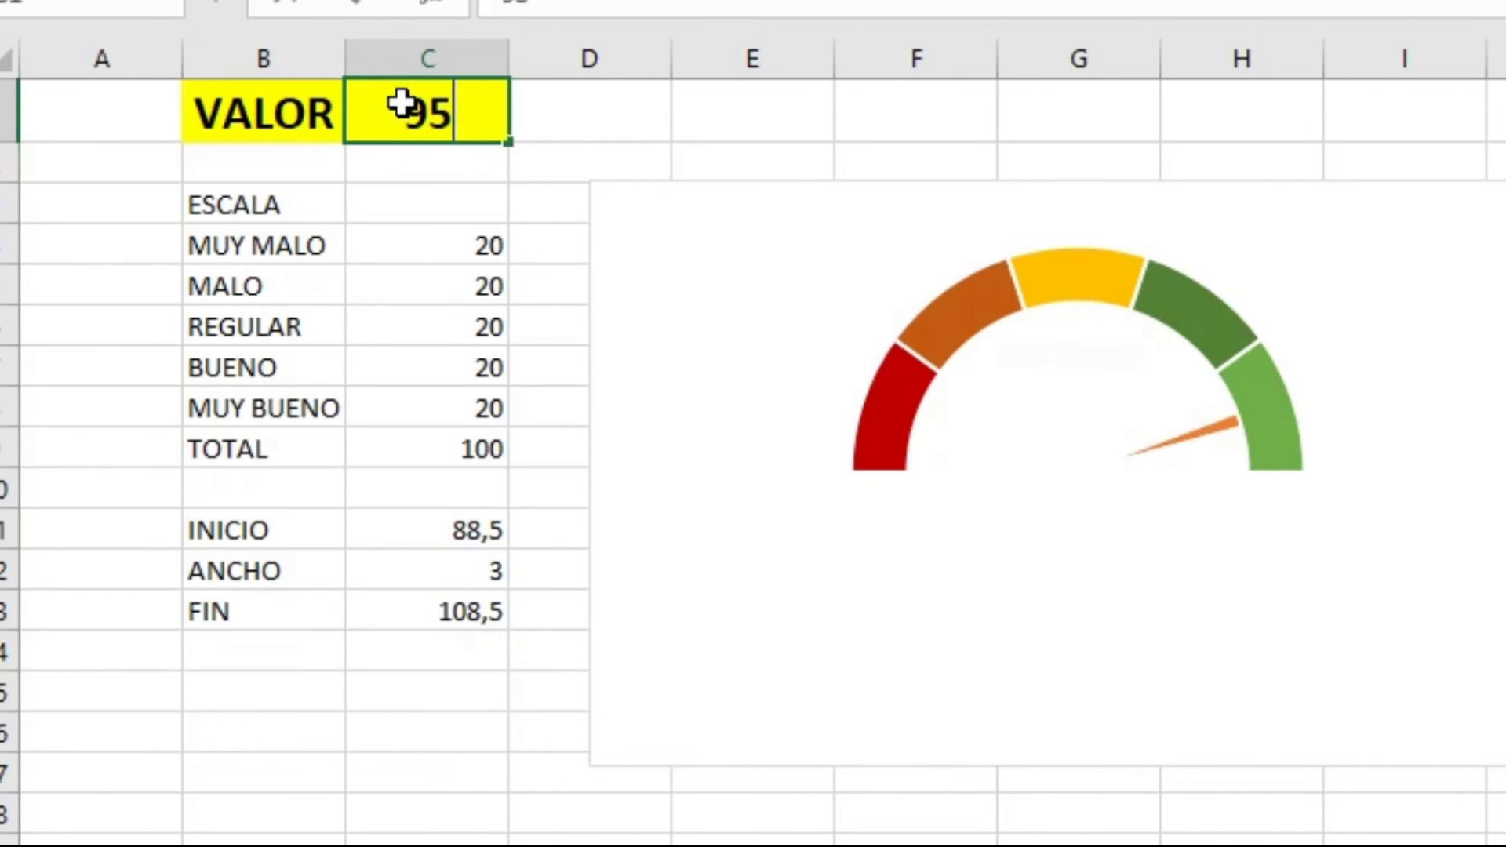
key("Return")
left_click(402, 103)
type("10")
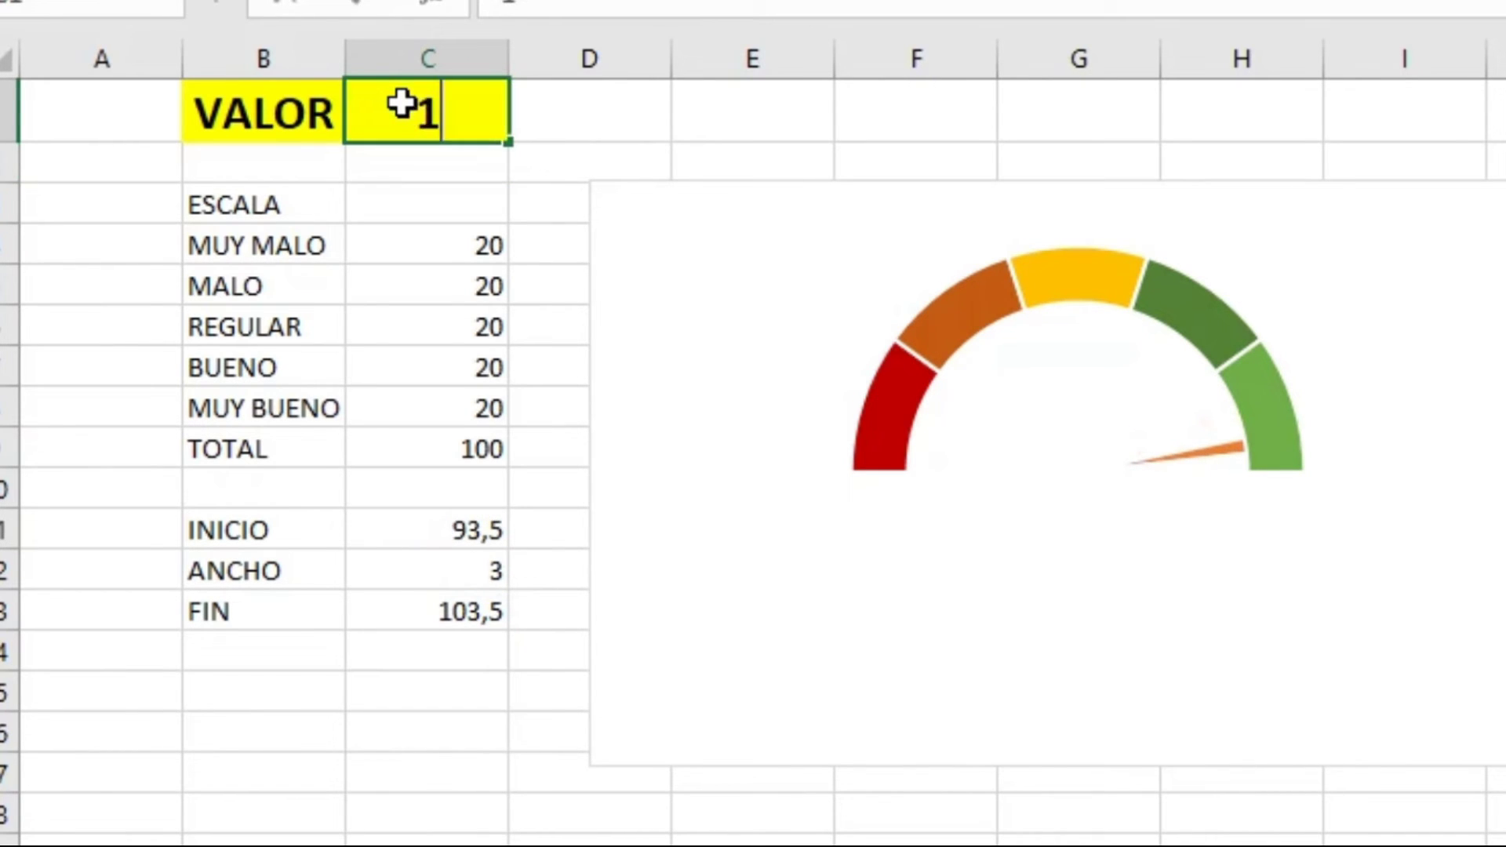
key("Return")
left_click(402, 103)
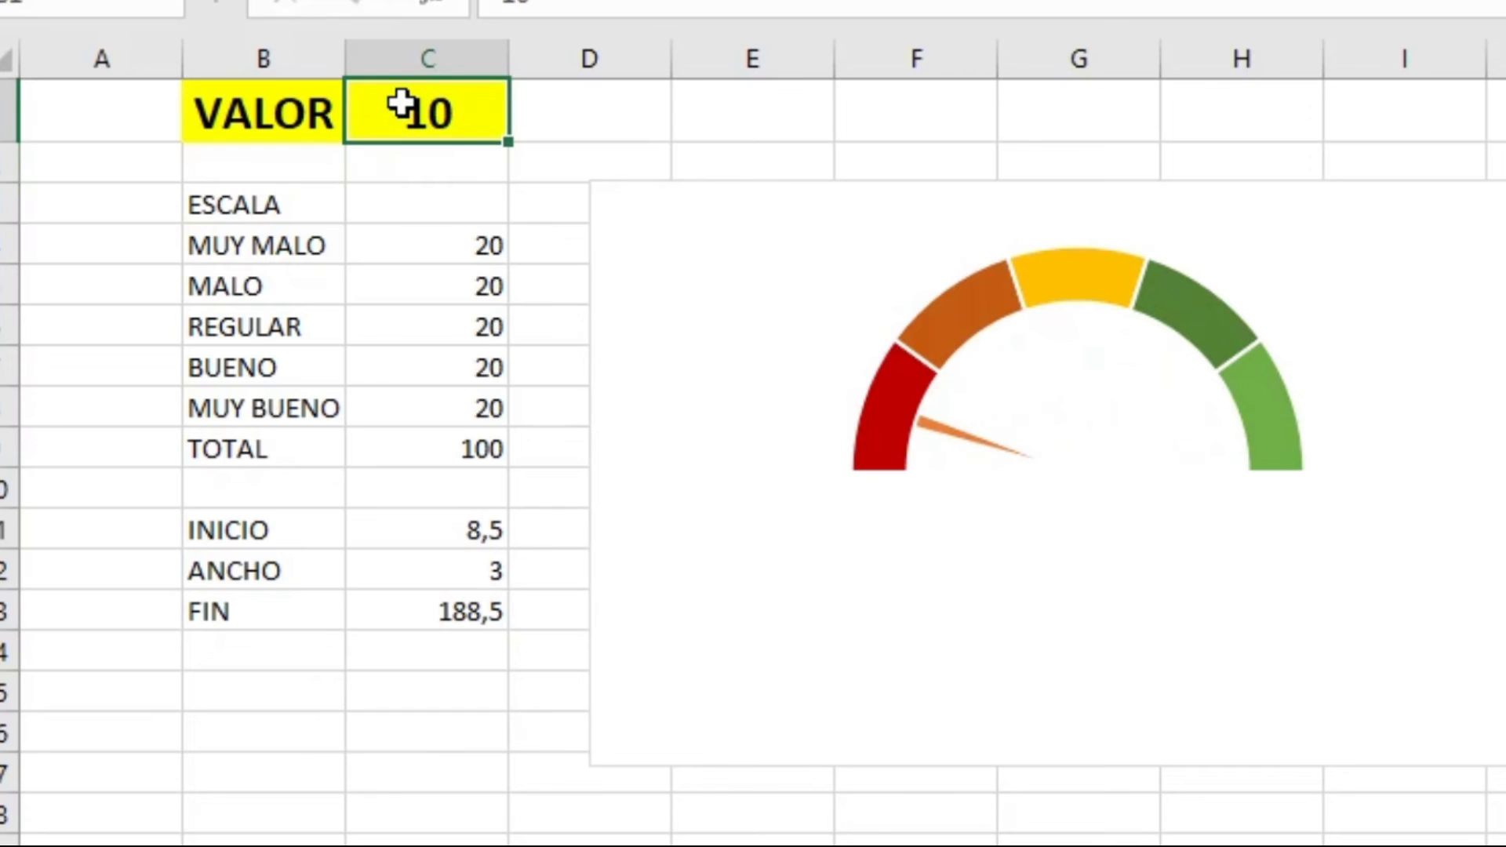
type("25")
key("Return")
left_click(403, 103)
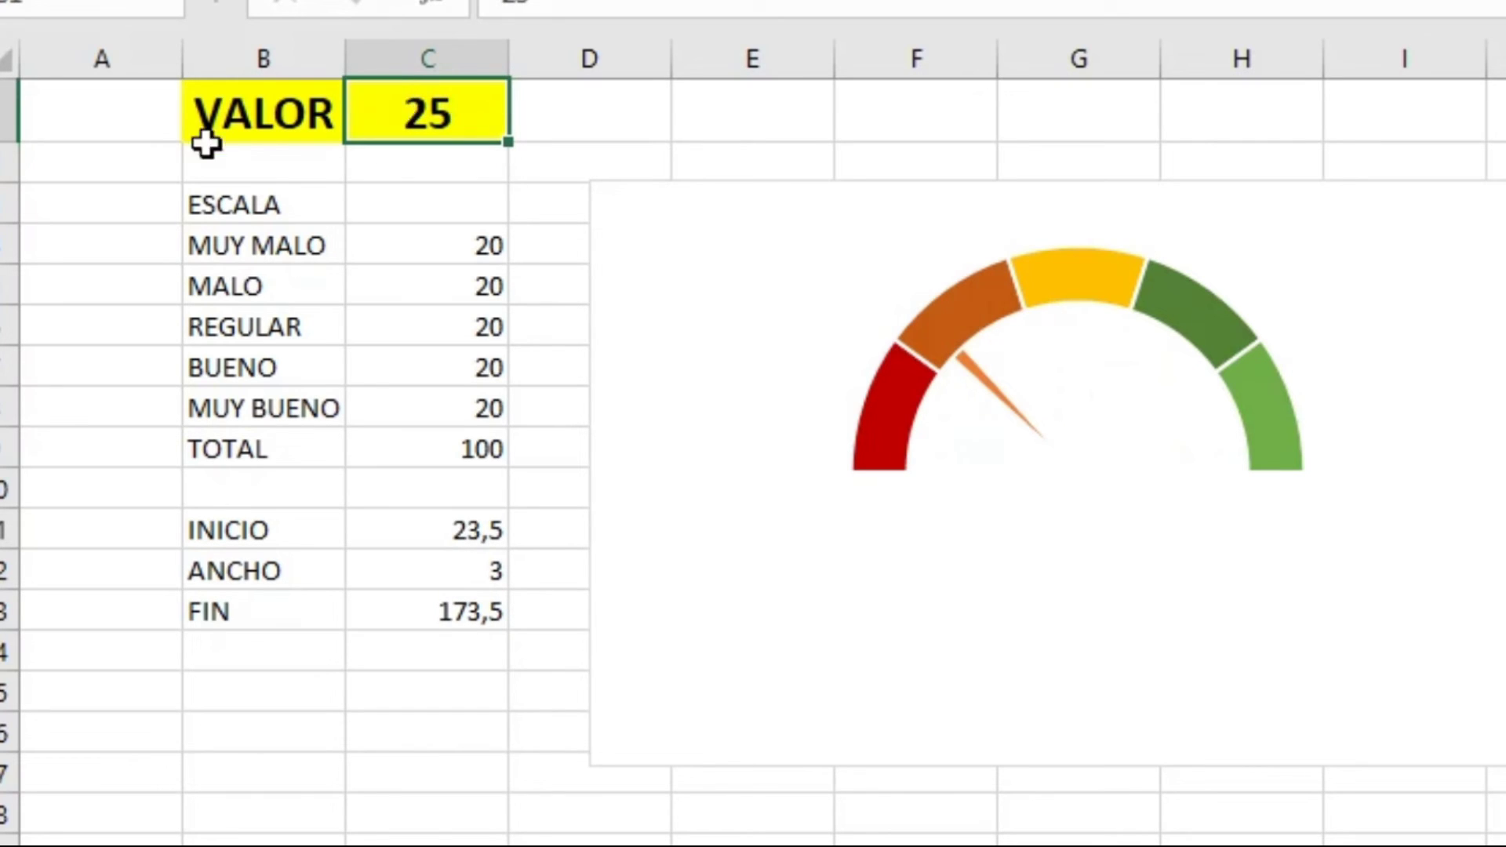
left_click_drag(252, 208, 461, 611)
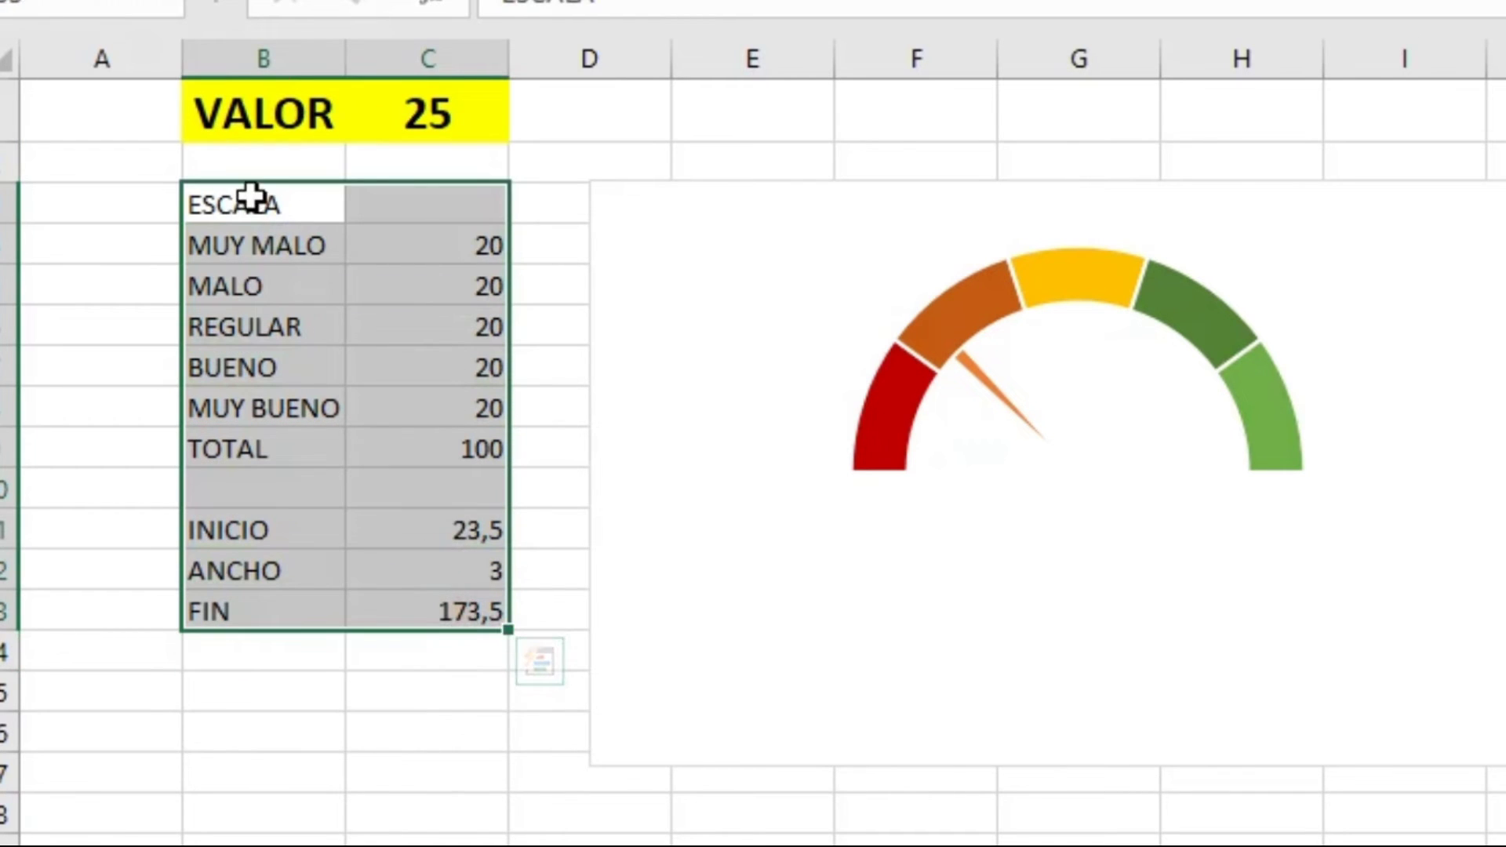
- Move the gauge chart left so it starts at column B just below row 1
scroll(387, 689, "down", 1)
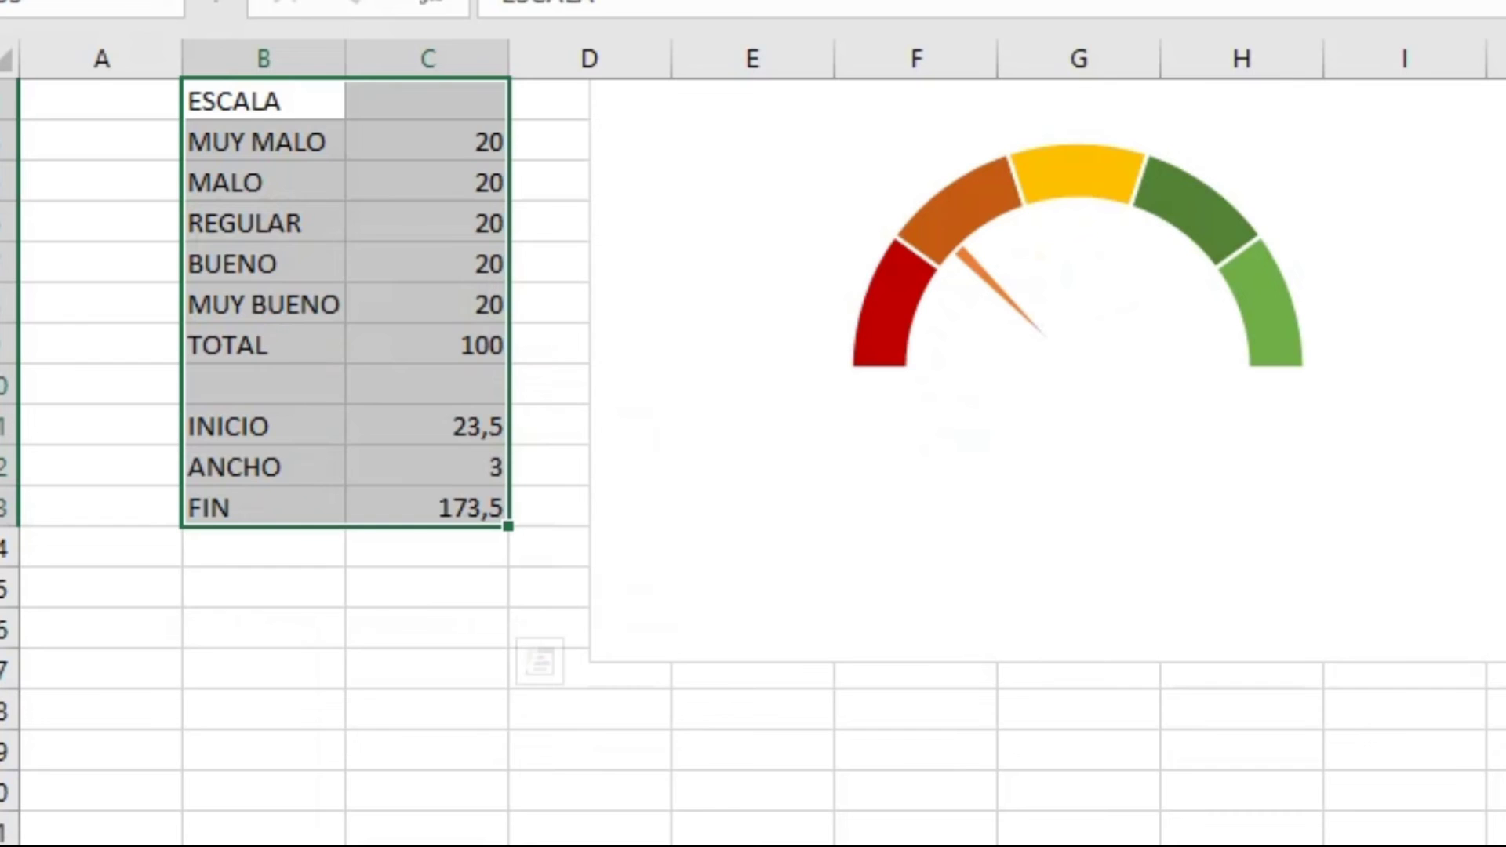
scroll(754, 440, "right", 5)
scroll(364, 363, "left", 5)
scroll(364, 364, "up", 1)
scroll(363, 364, "up", 1)
left_click_drag(605, 192, 212, 182)
left_click(430, 110)
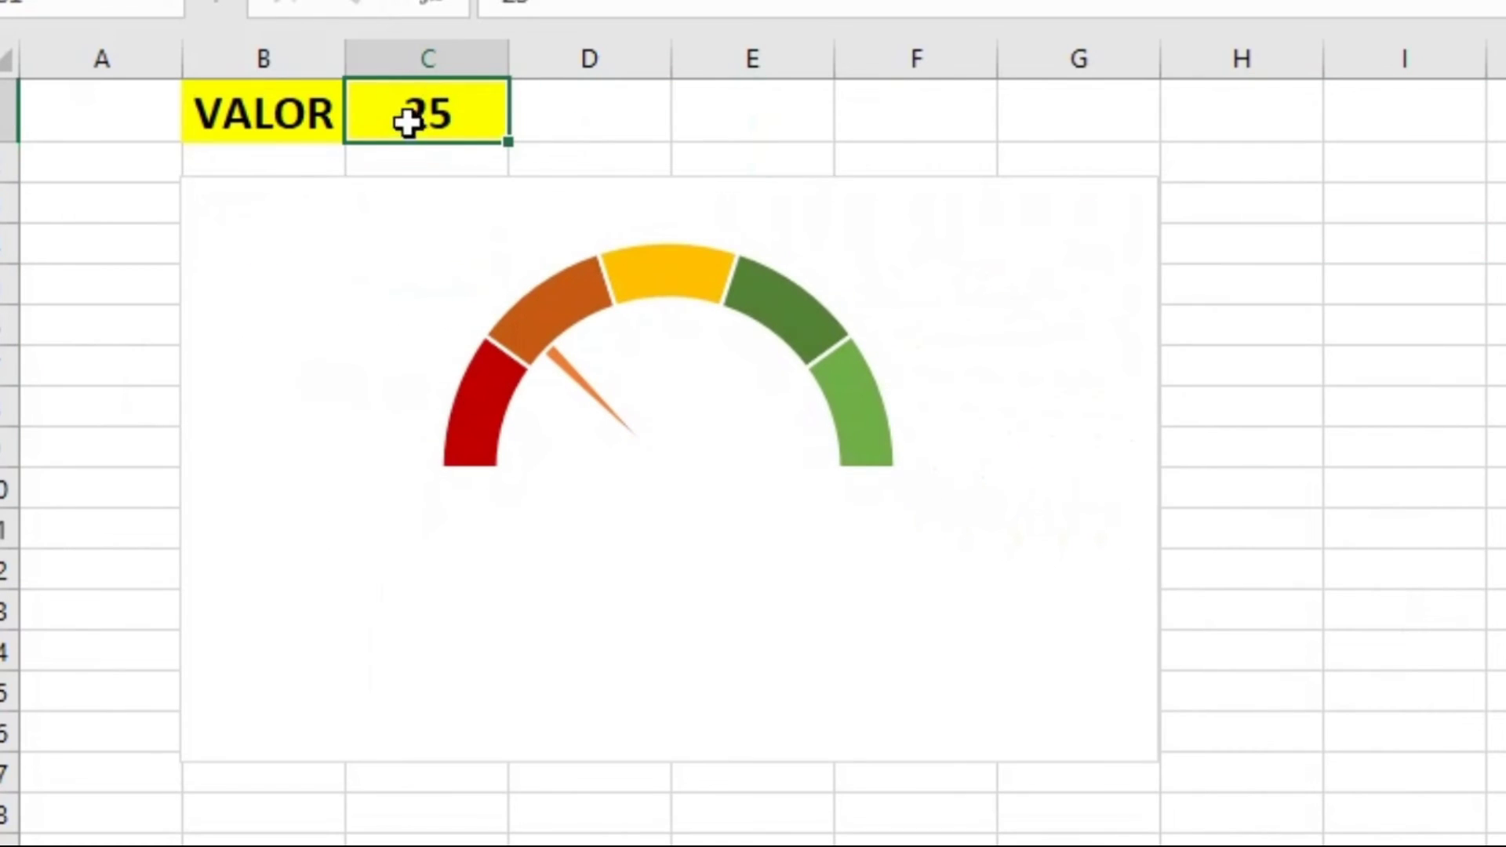
- Enter 95 and then 65 in VALOR, pointing the needle into the green BUENO band
type("100")
key("BackSpace")
key("BackSpace")
key("BackSpace")
type("95")
key("Return")
left_click(424, 129)
type("65")
key("Return")
left_click(424, 129)
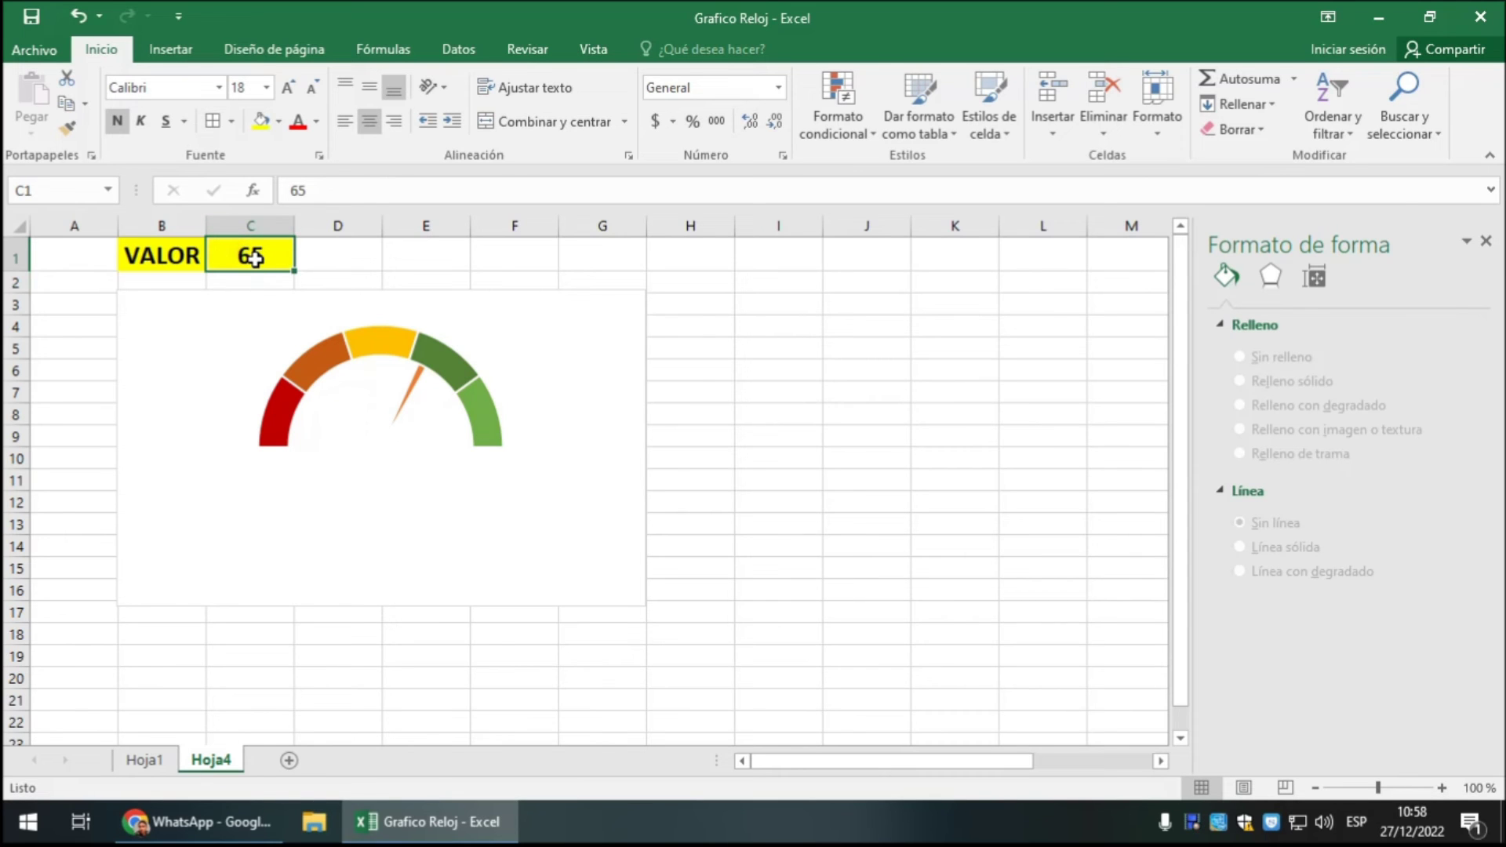
- Add Data Validation to C1 allowing a list of 0, 10, 25, 50, 75, 80 and 100
left_click(459, 49)
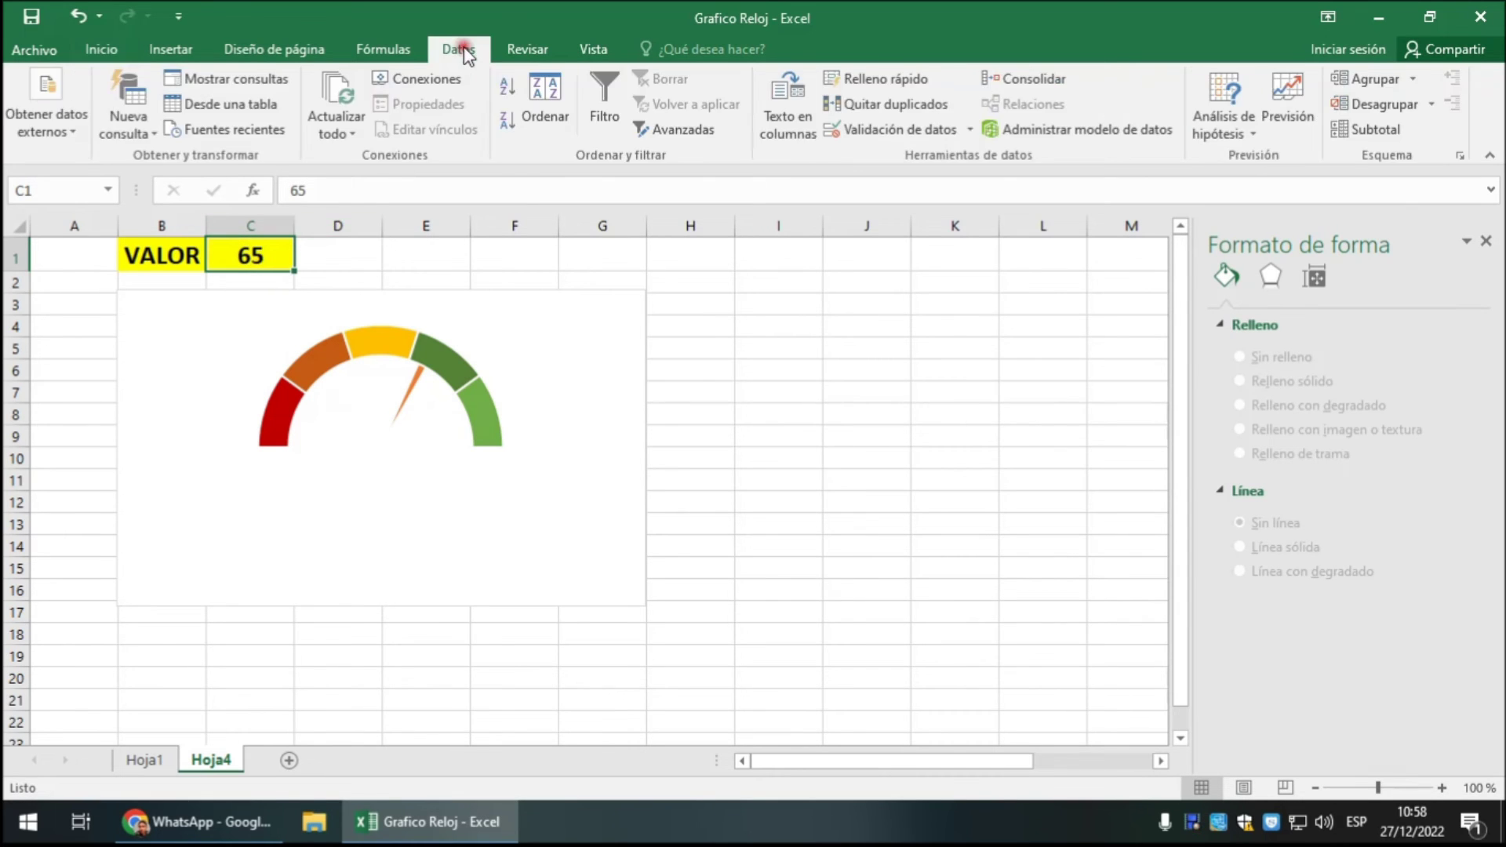
left_click(888, 128)
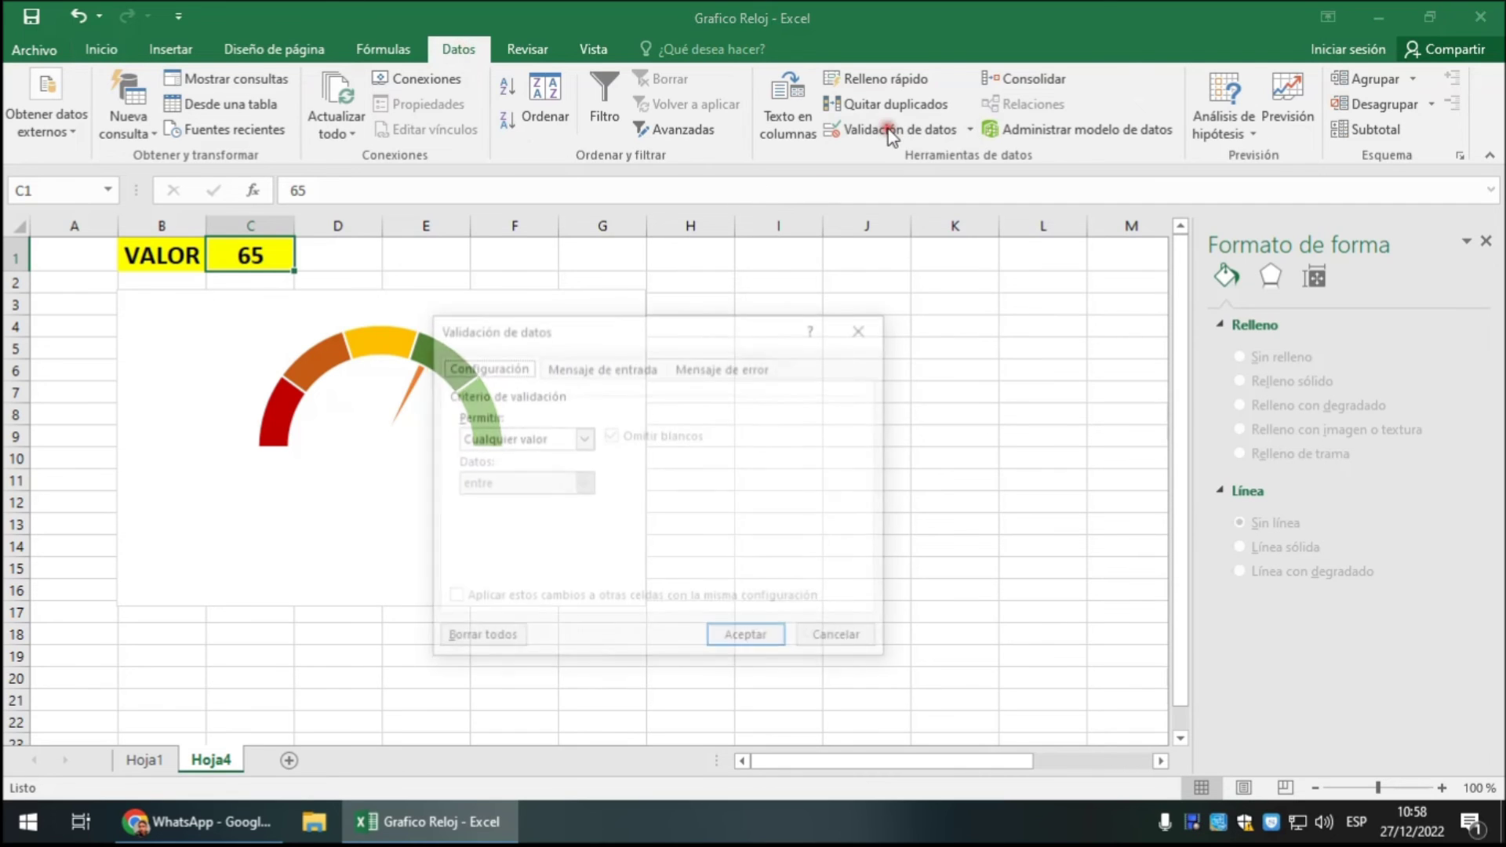
left_click(583, 438)
left_click(487, 507)
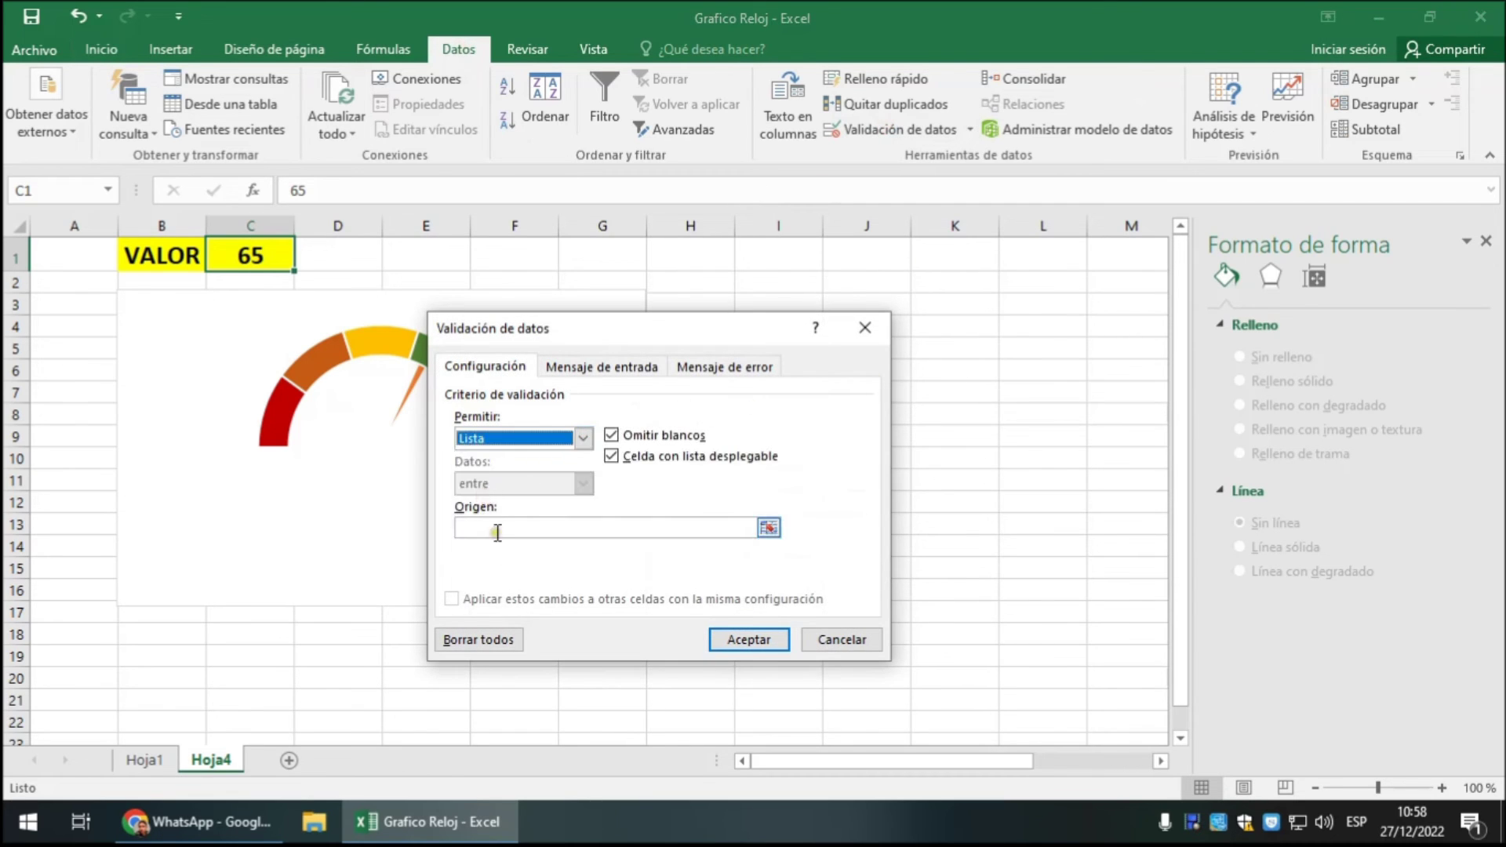
left_click(500, 529)
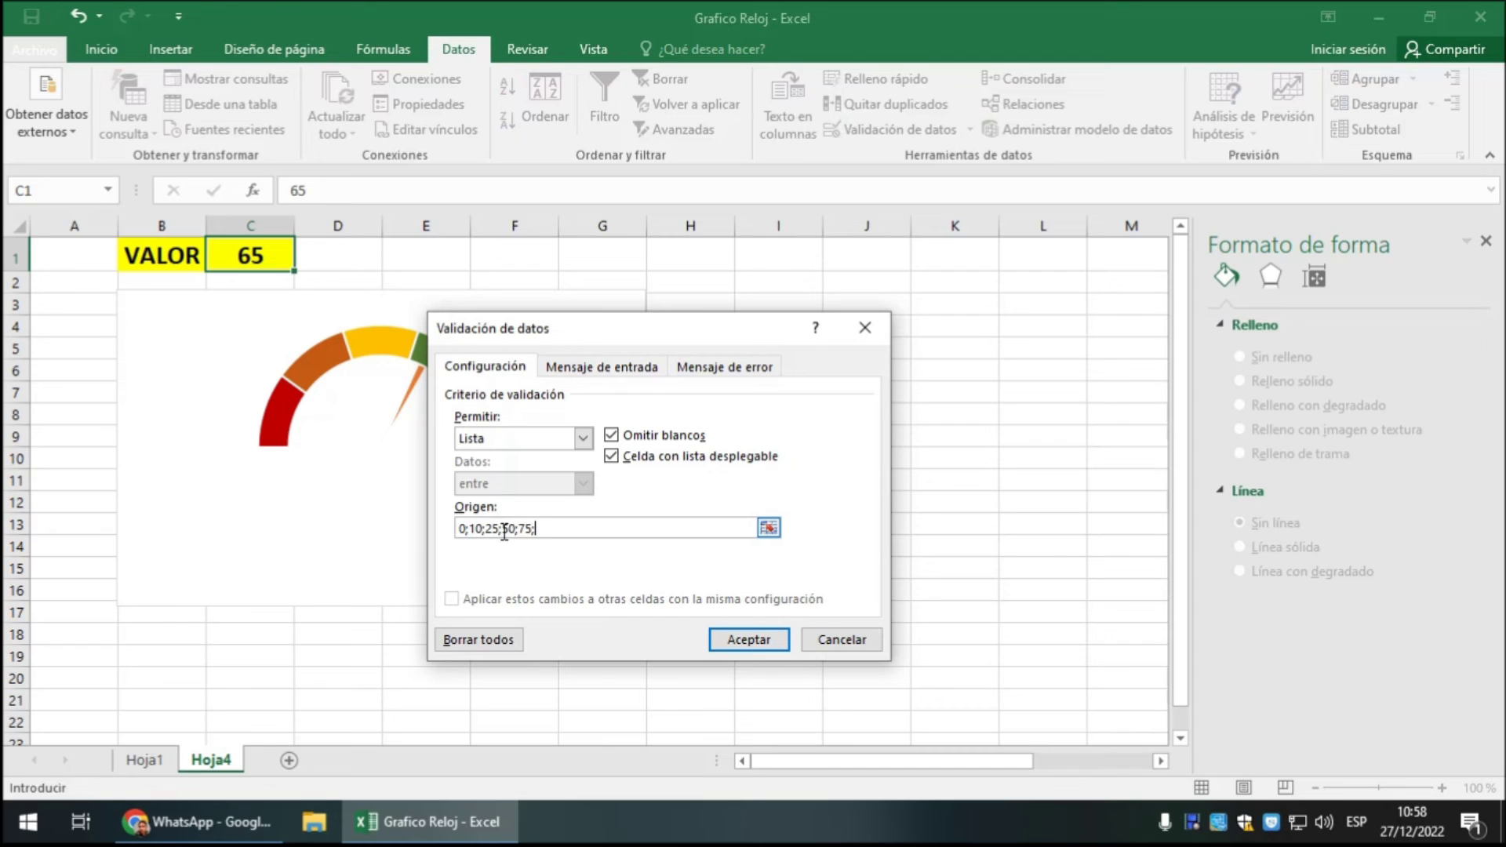
type("0;100")
key("Return")
- Try several values from C1's dropdown, including 80, and leave VALOR at 25
left_click(672, 108)
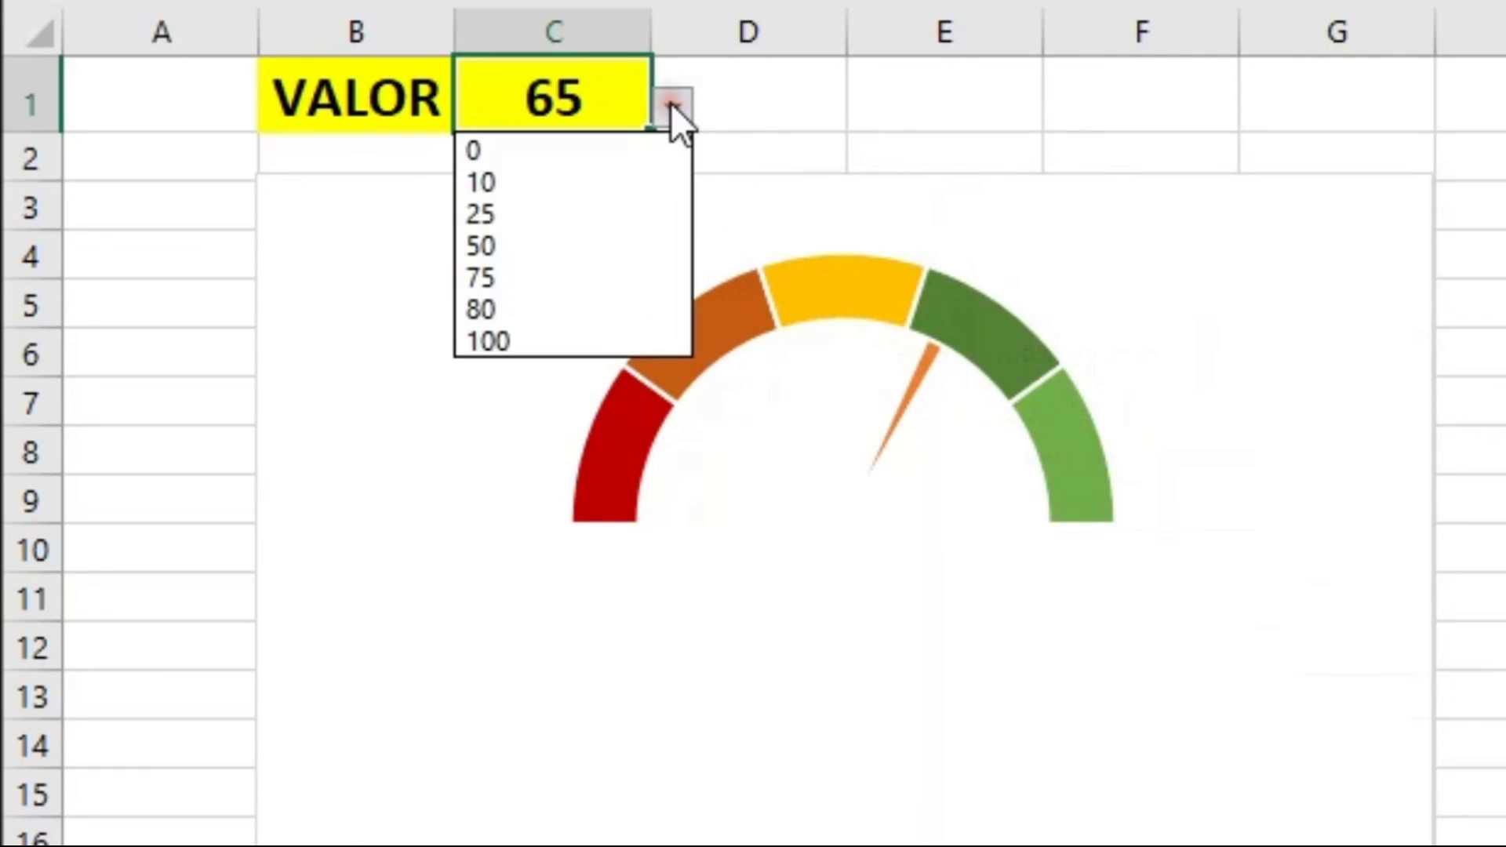
left_click(525, 182)
left_click(673, 107)
left_click(572, 213)
left_click(672, 108)
left_click(528, 276)
left_click(672, 107)
left_click(580, 279)
left_click(672, 107)
left_click(480, 312)
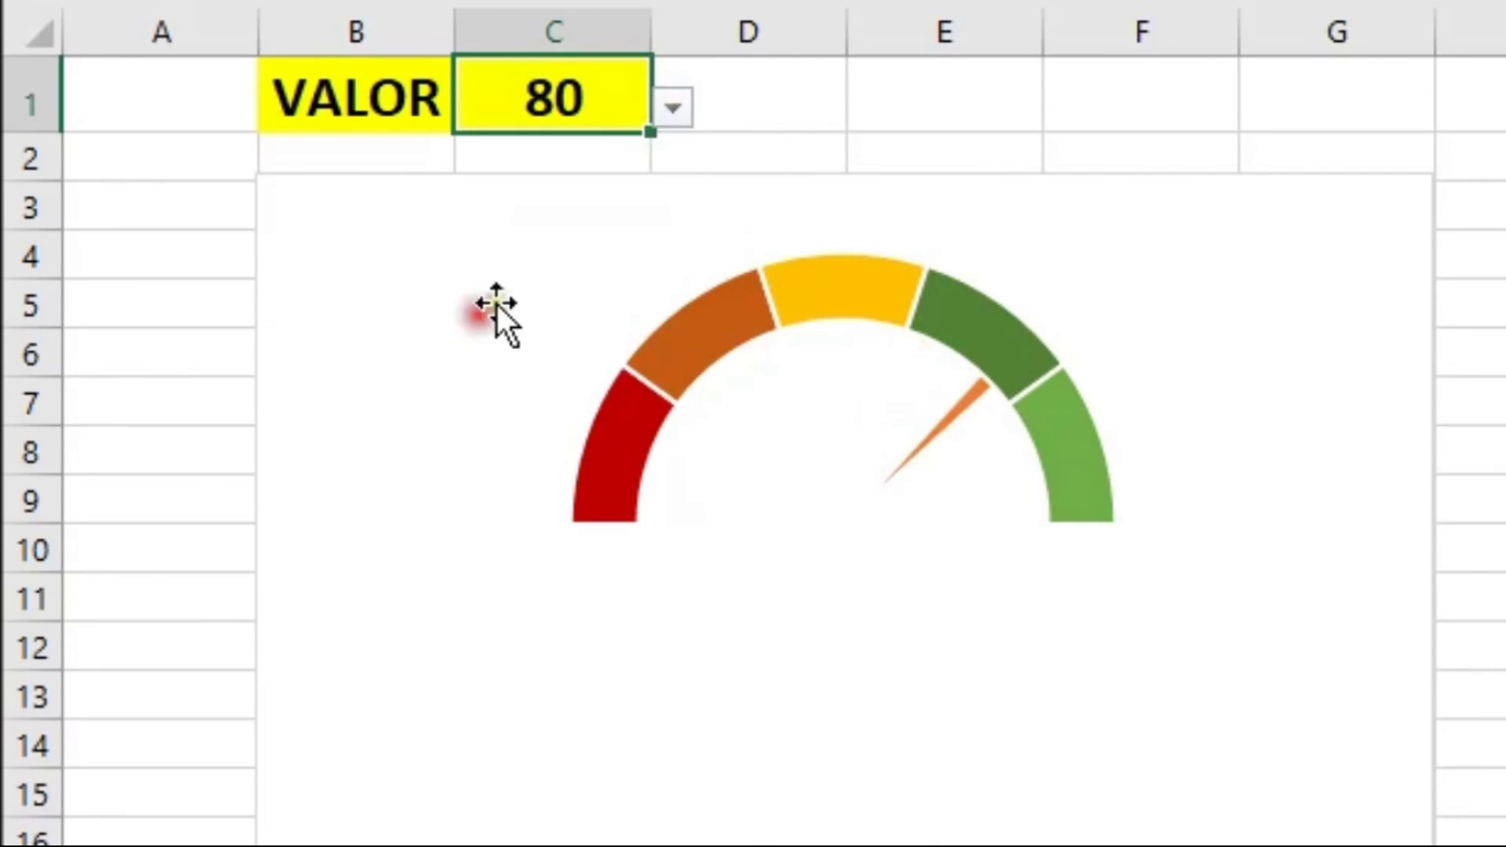
left_click(663, 109)
left_click(549, 213)
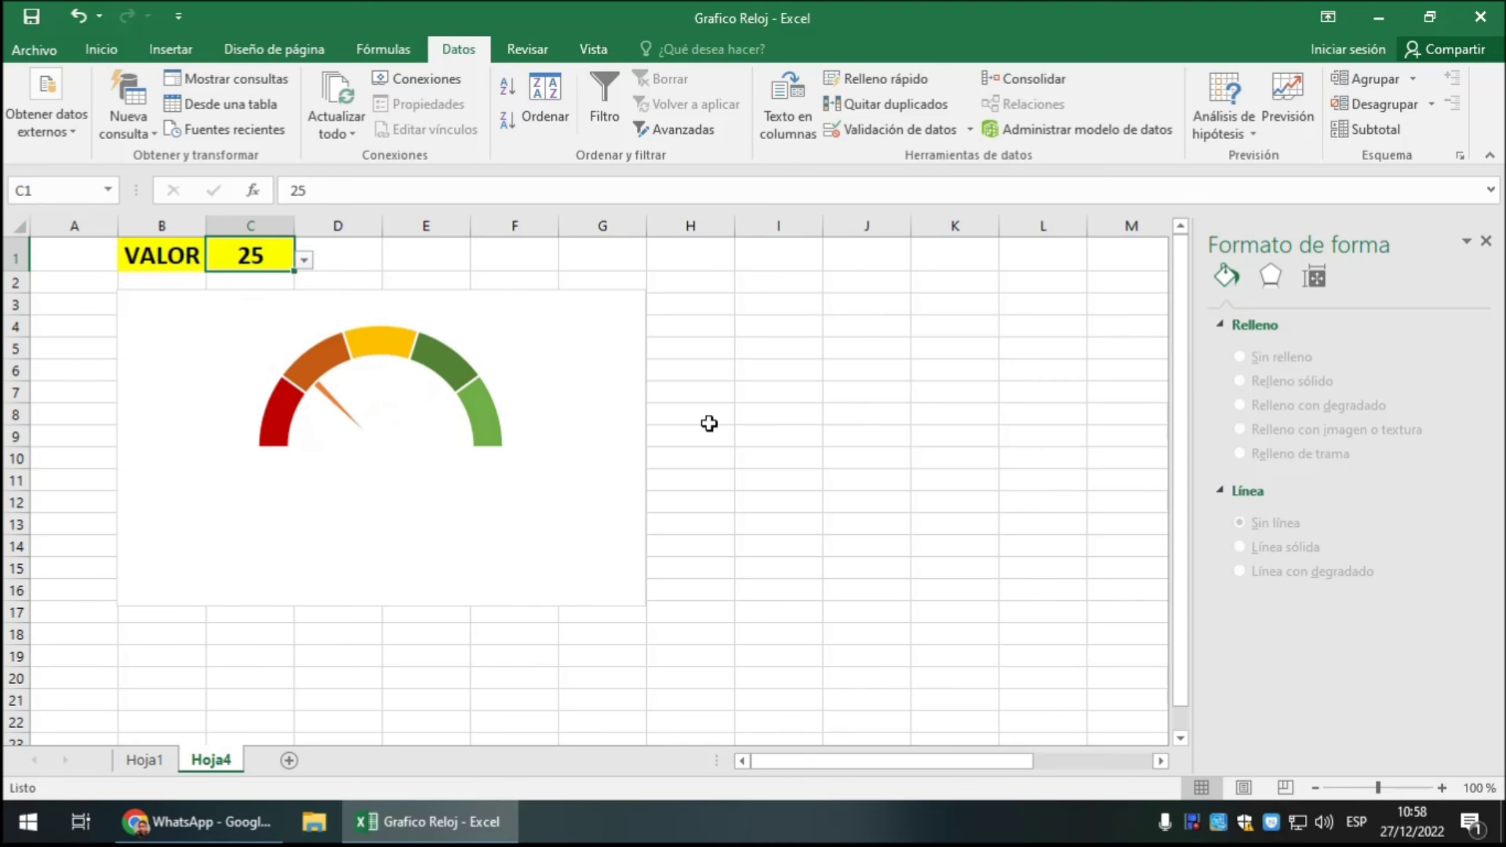
- Draw a text box and place it at the base of the gauge needle
left_click(709, 424)
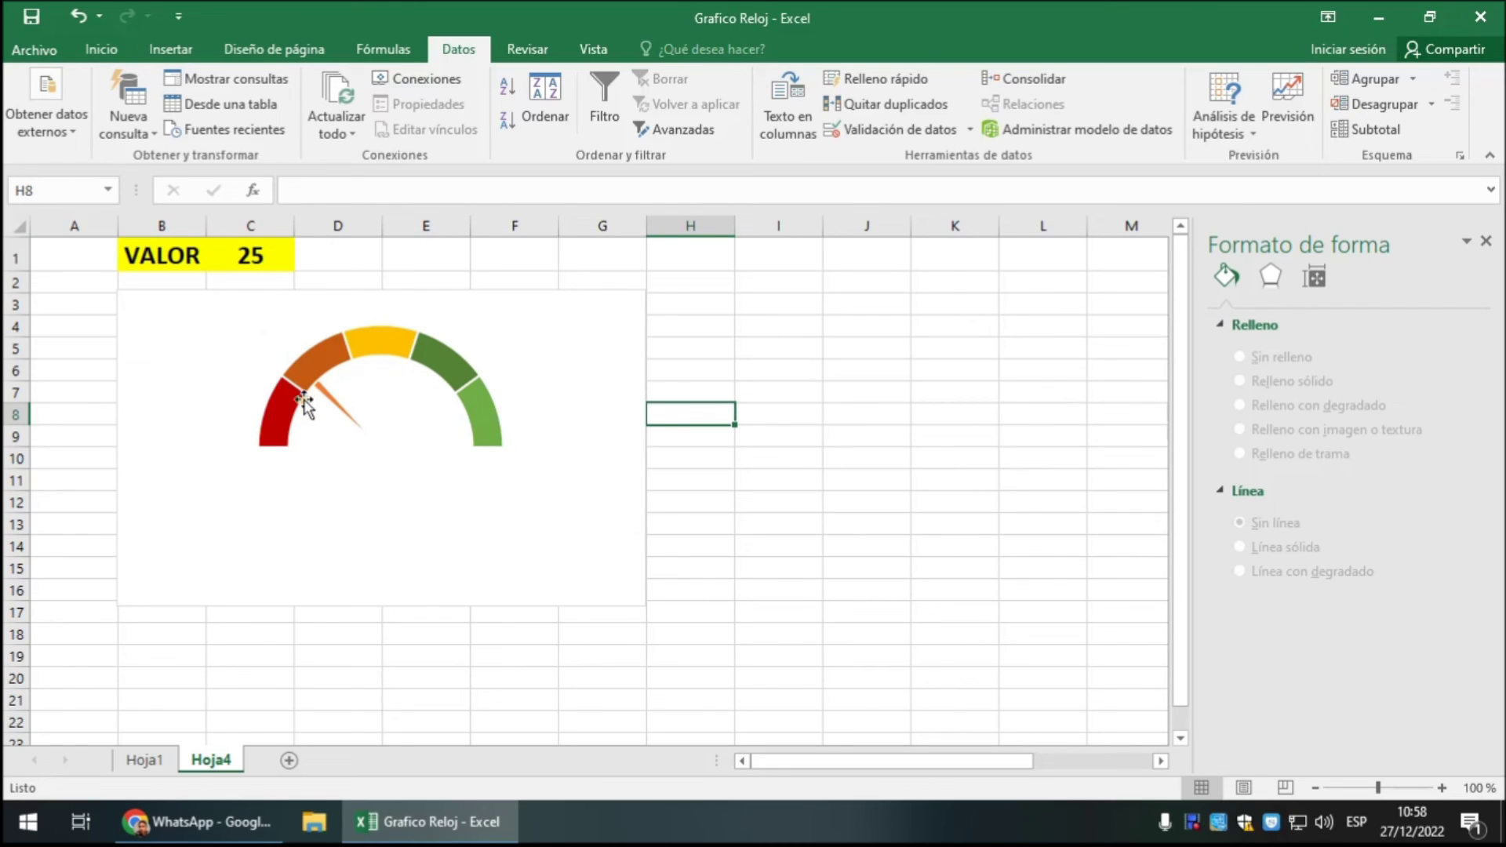
left_click(174, 51)
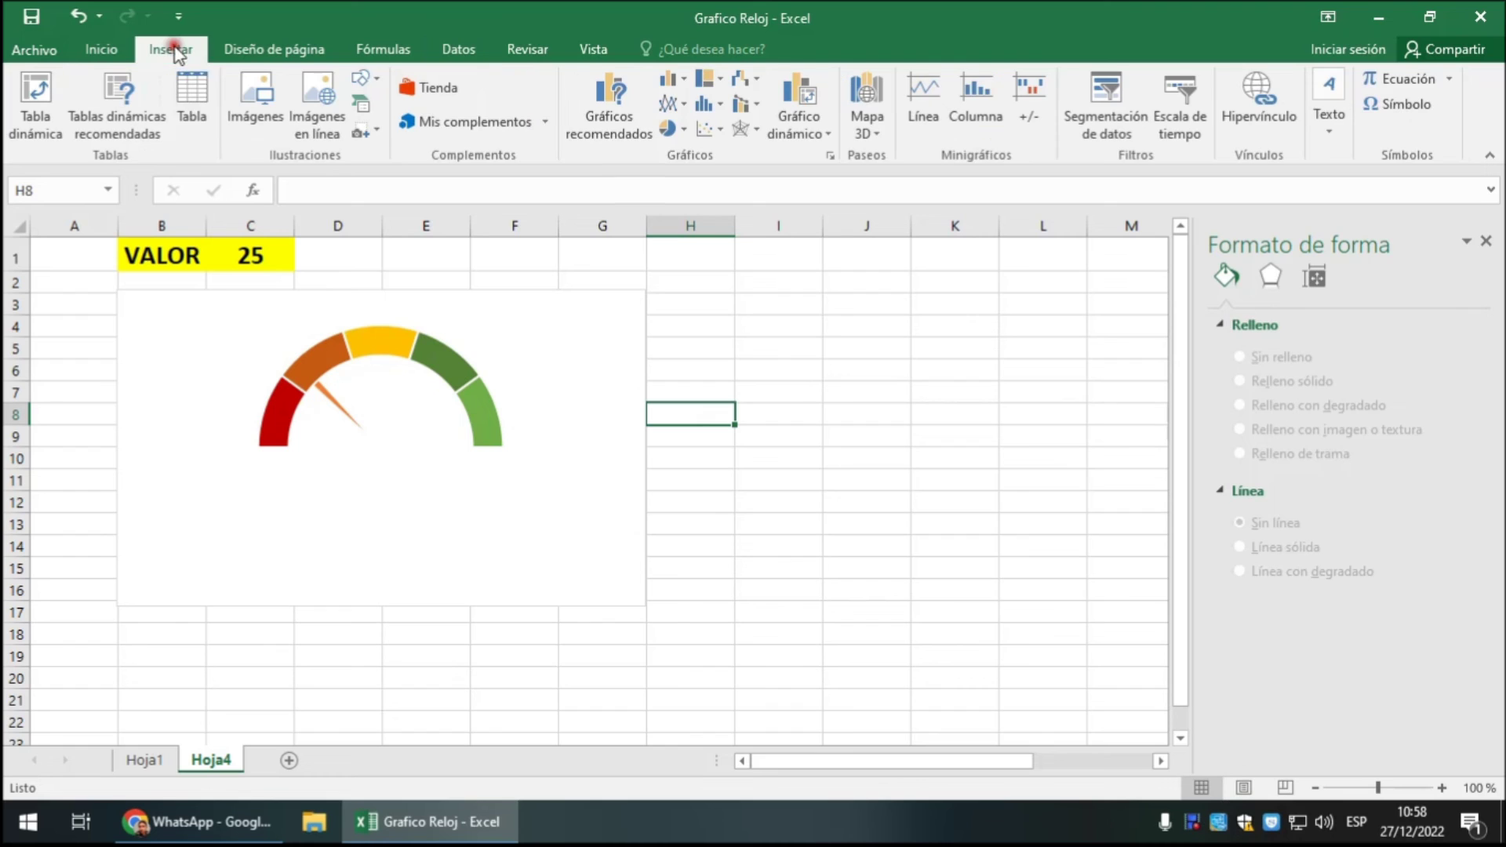
left_click(367, 80)
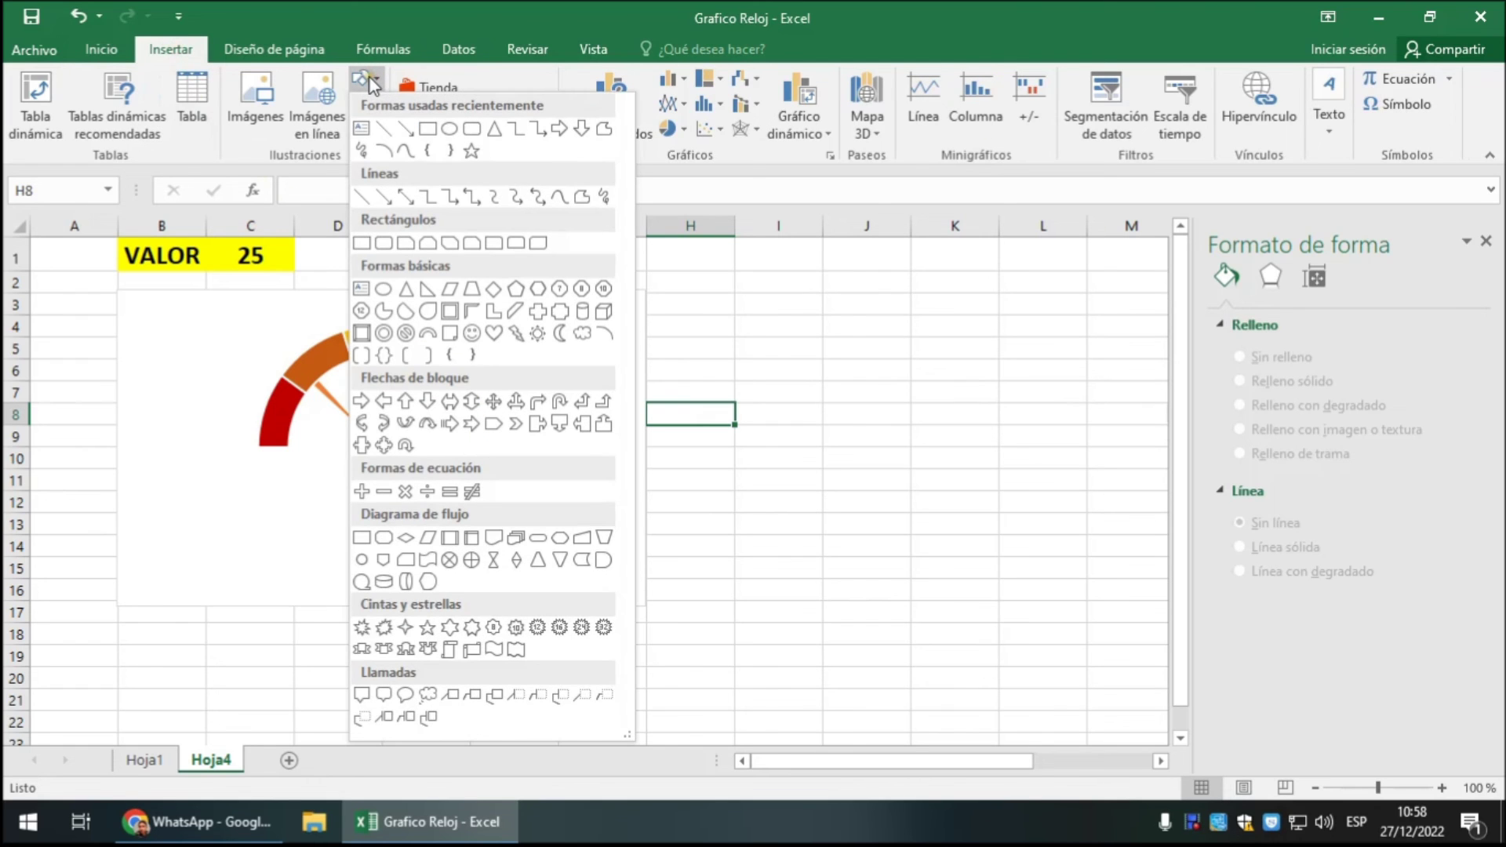
left_click(361, 128)
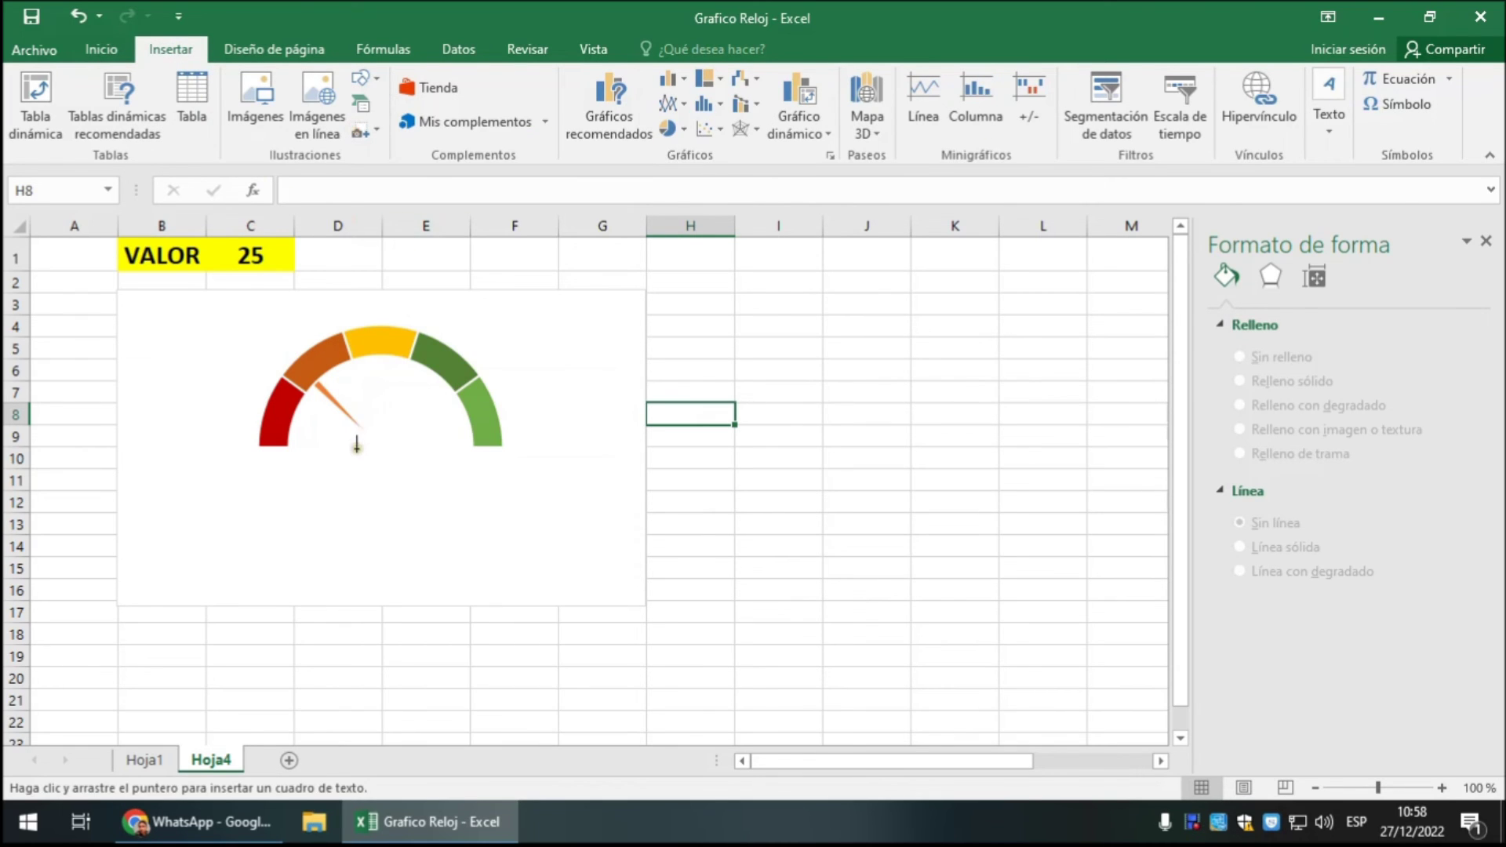
left_click_drag(357, 445, 378, 480)
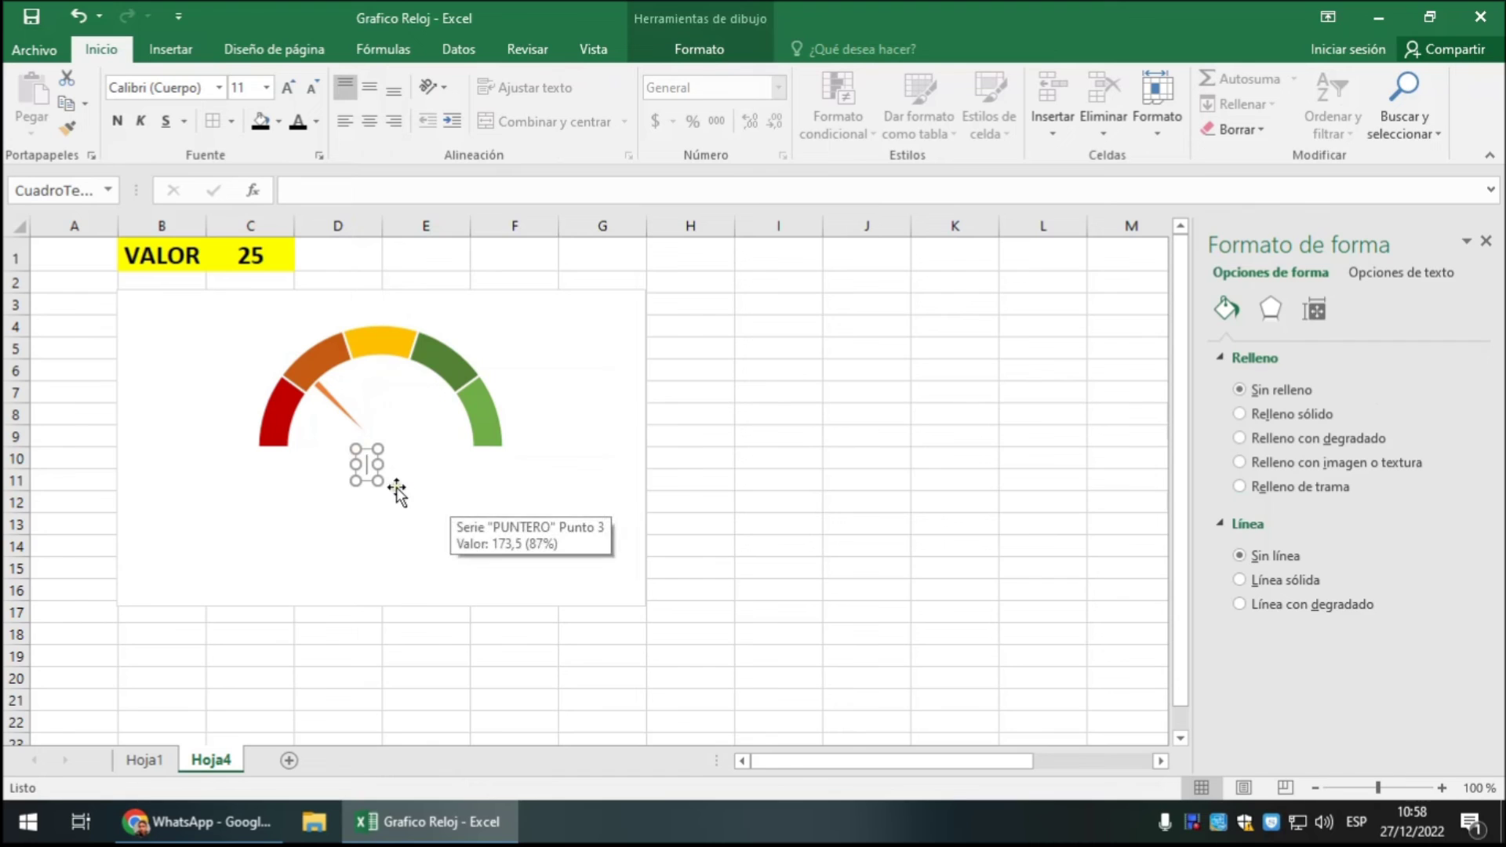
left_click_drag(378, 480, 416, 480)
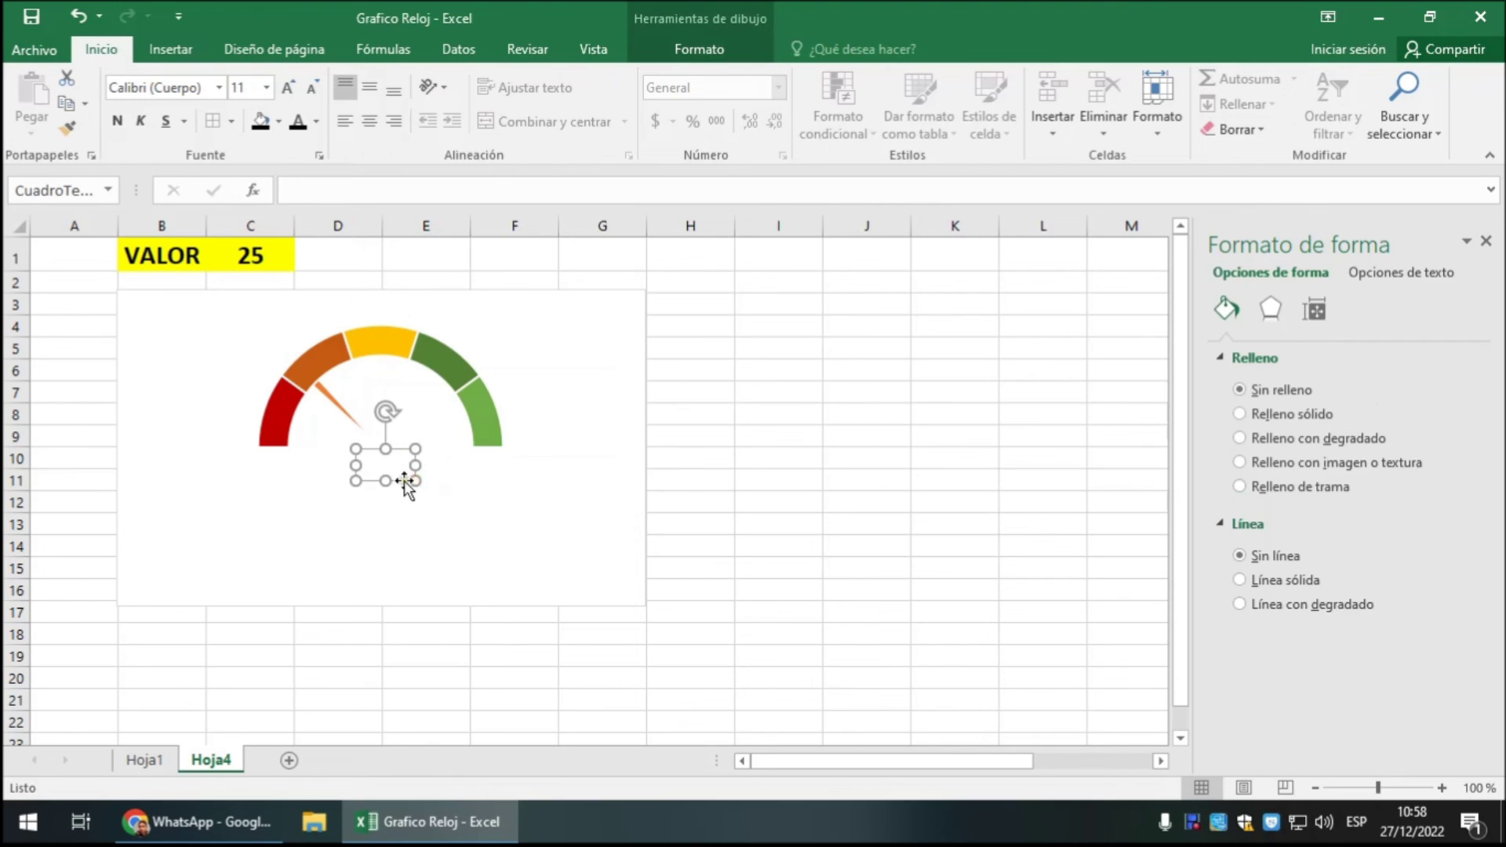
left_click_drag(403, 479, 404, 454)
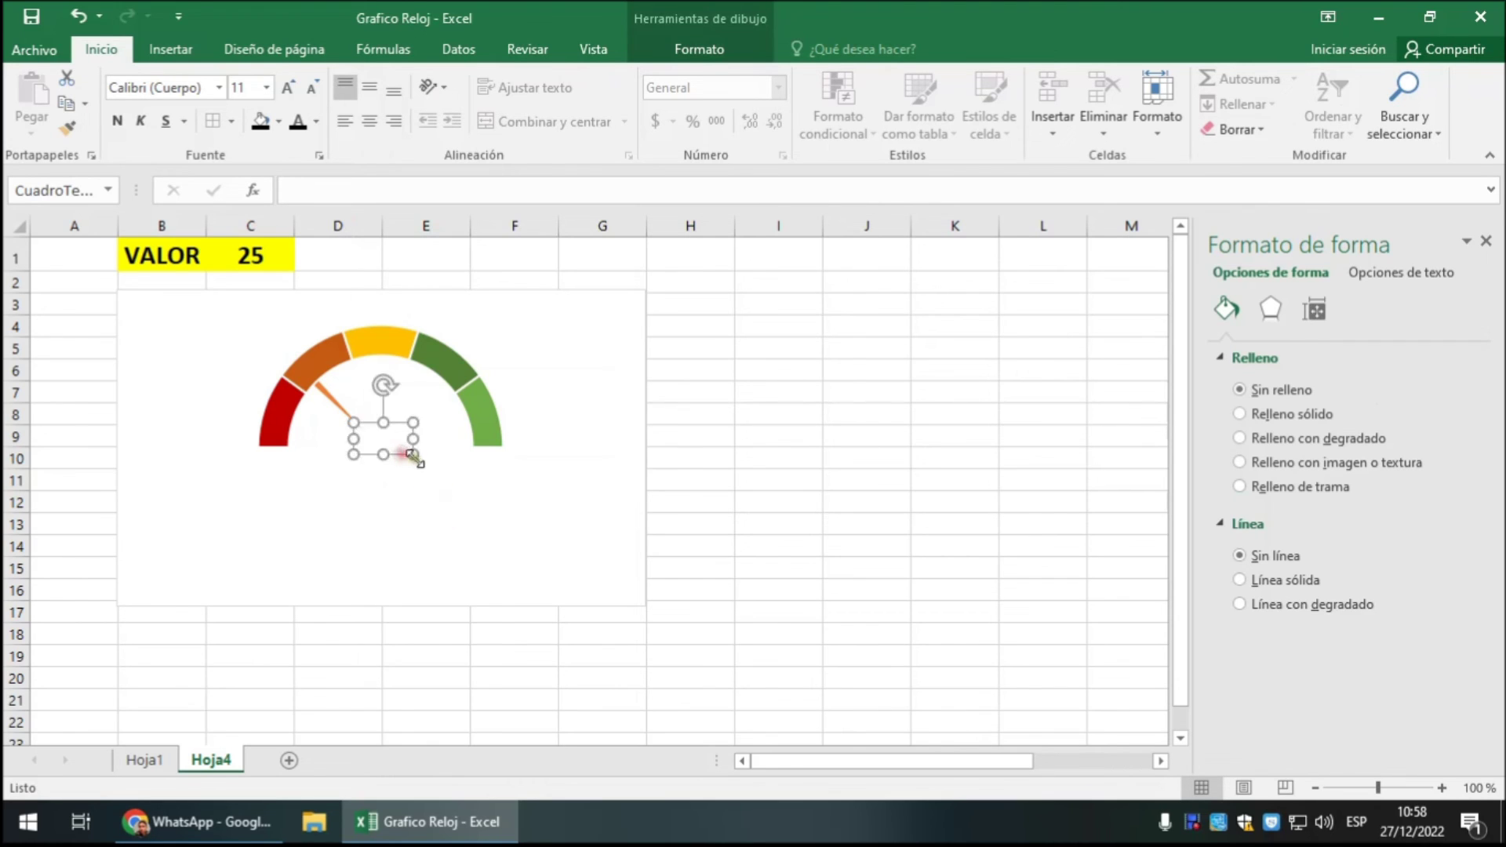
- Link the text box to =$C$1 and set VALOR to 80 so it reads 80
left_click(322, 190)
type("=")
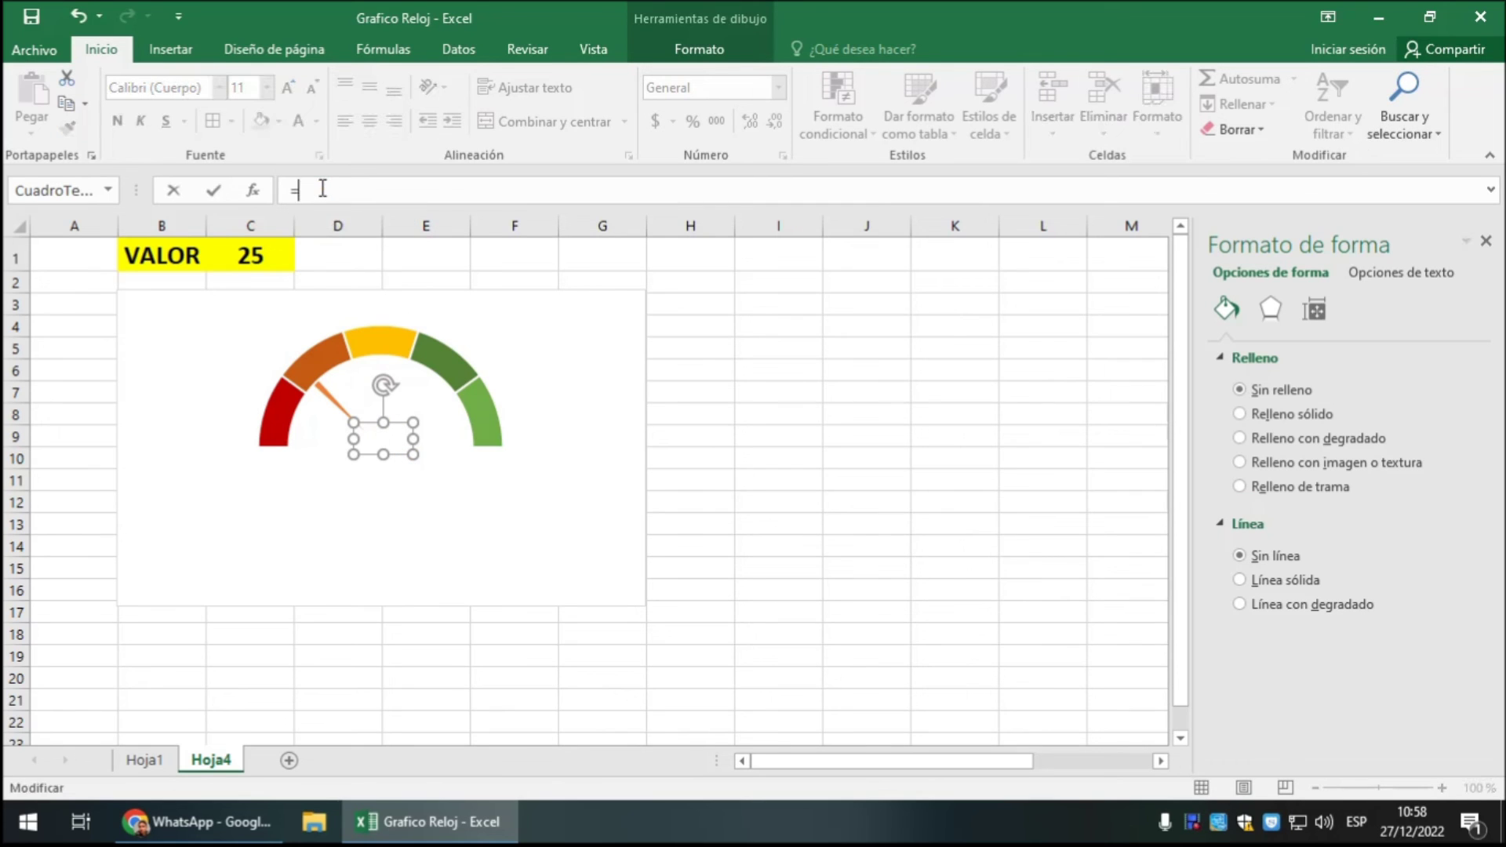
left_click(274, 256)
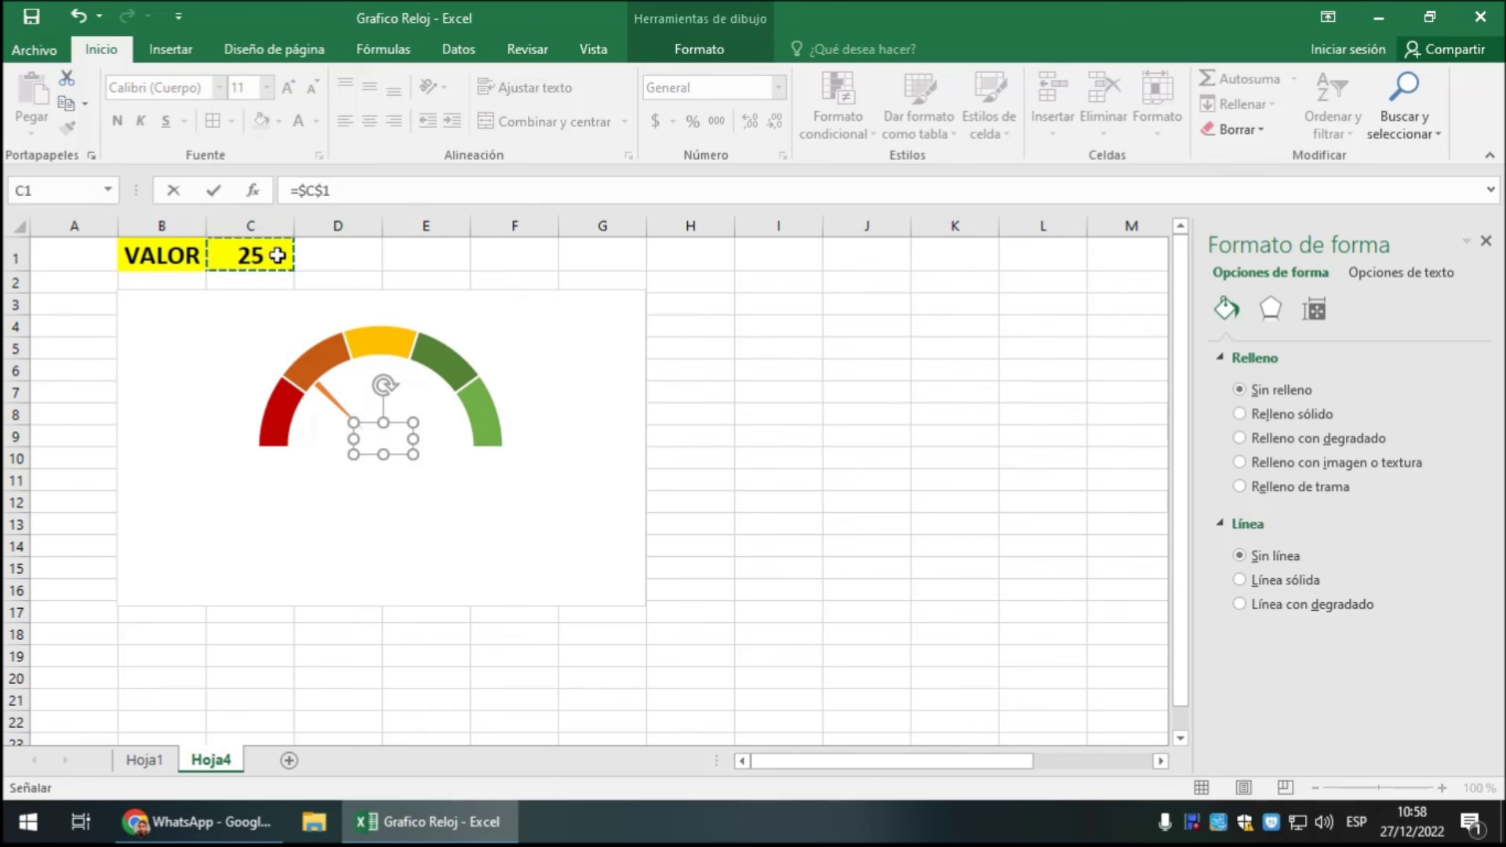
key("Return")
left_click(255, 259)
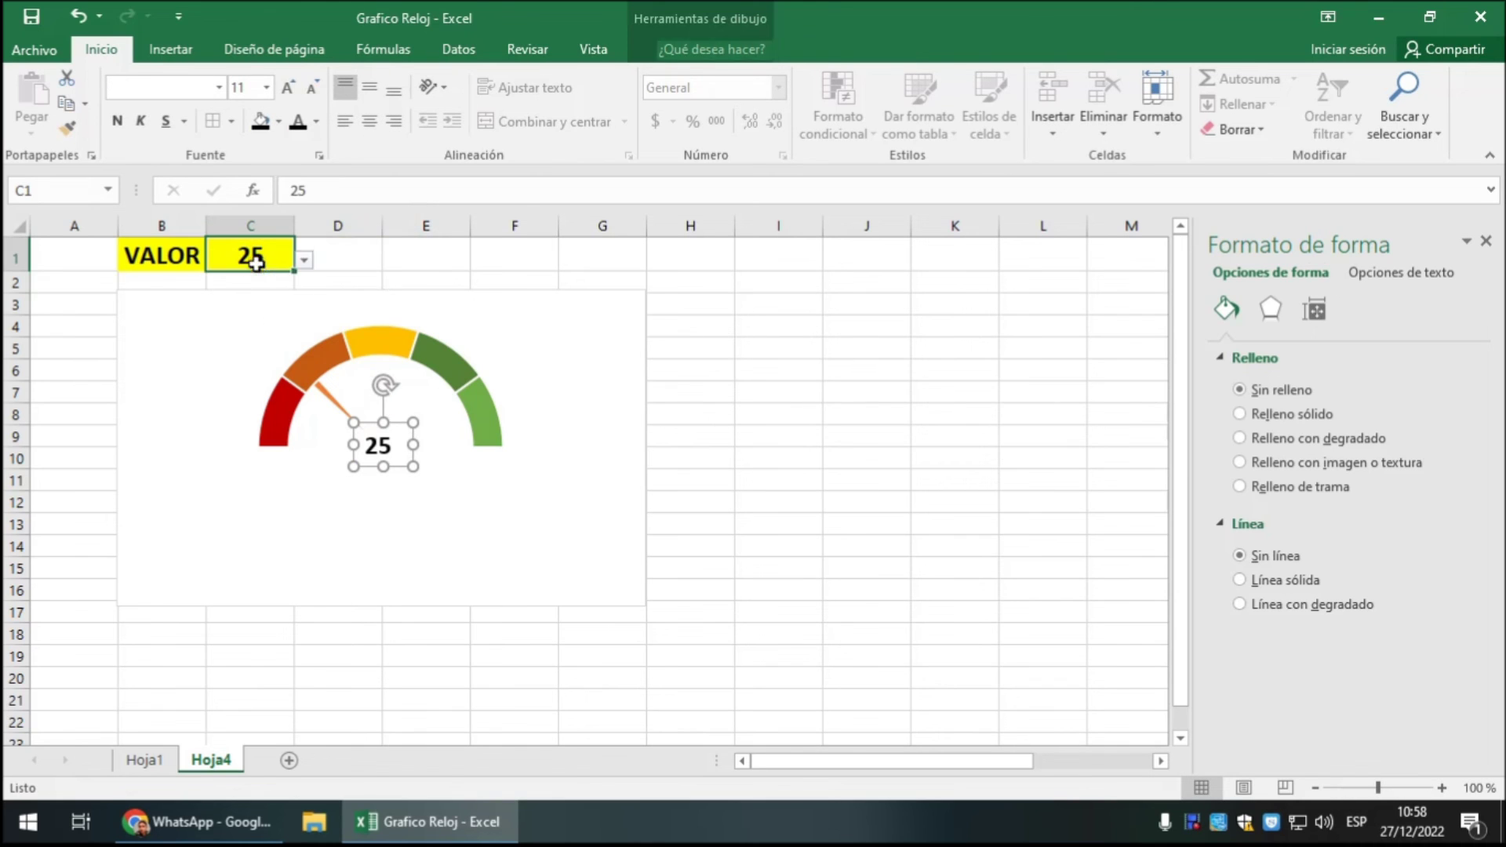
left_click(303, 261)
left_click(259, 348)
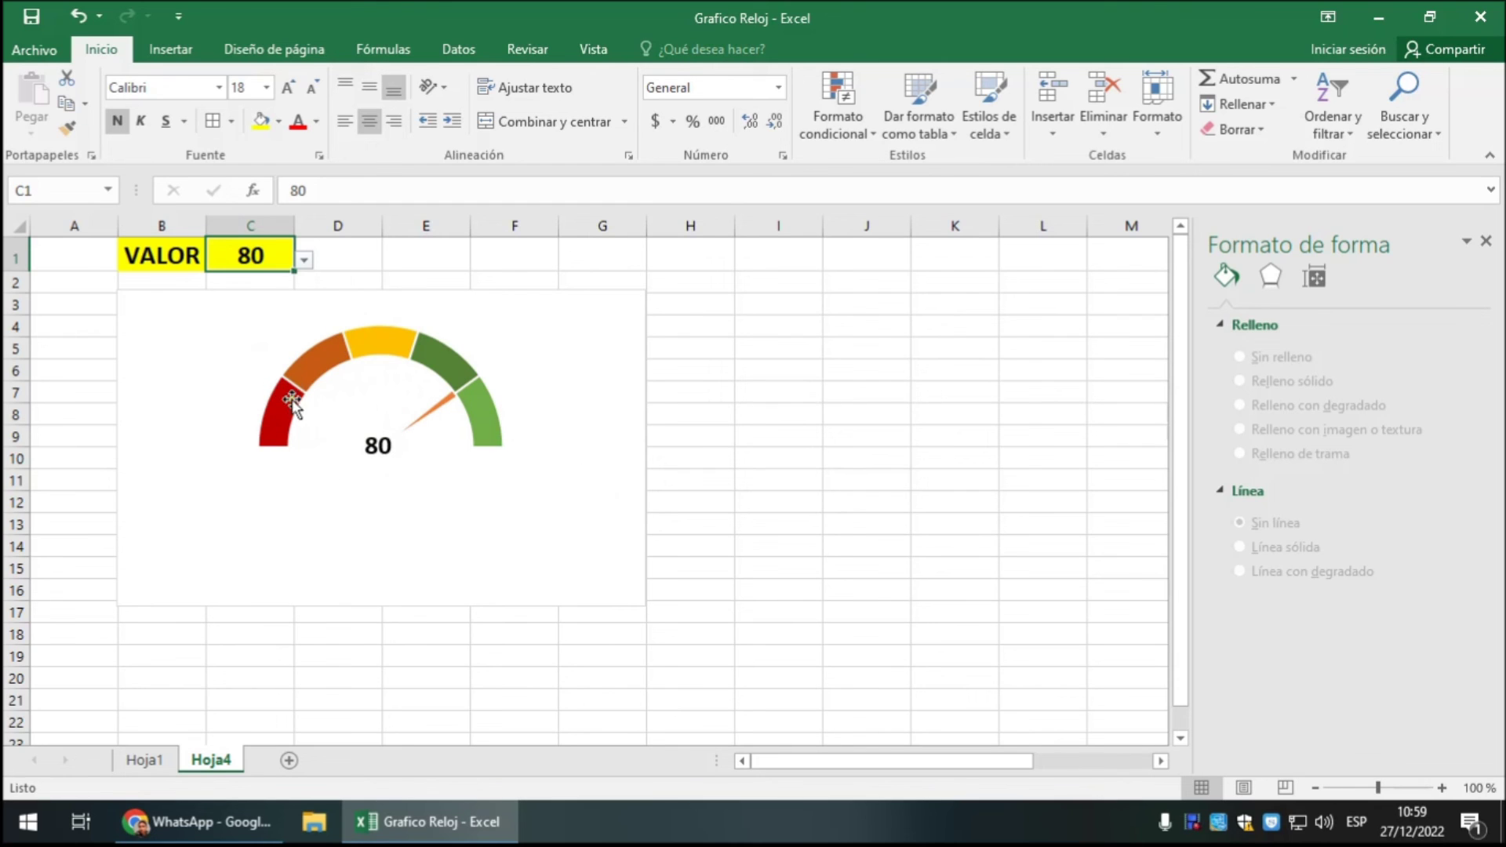
left_click(170, 49)
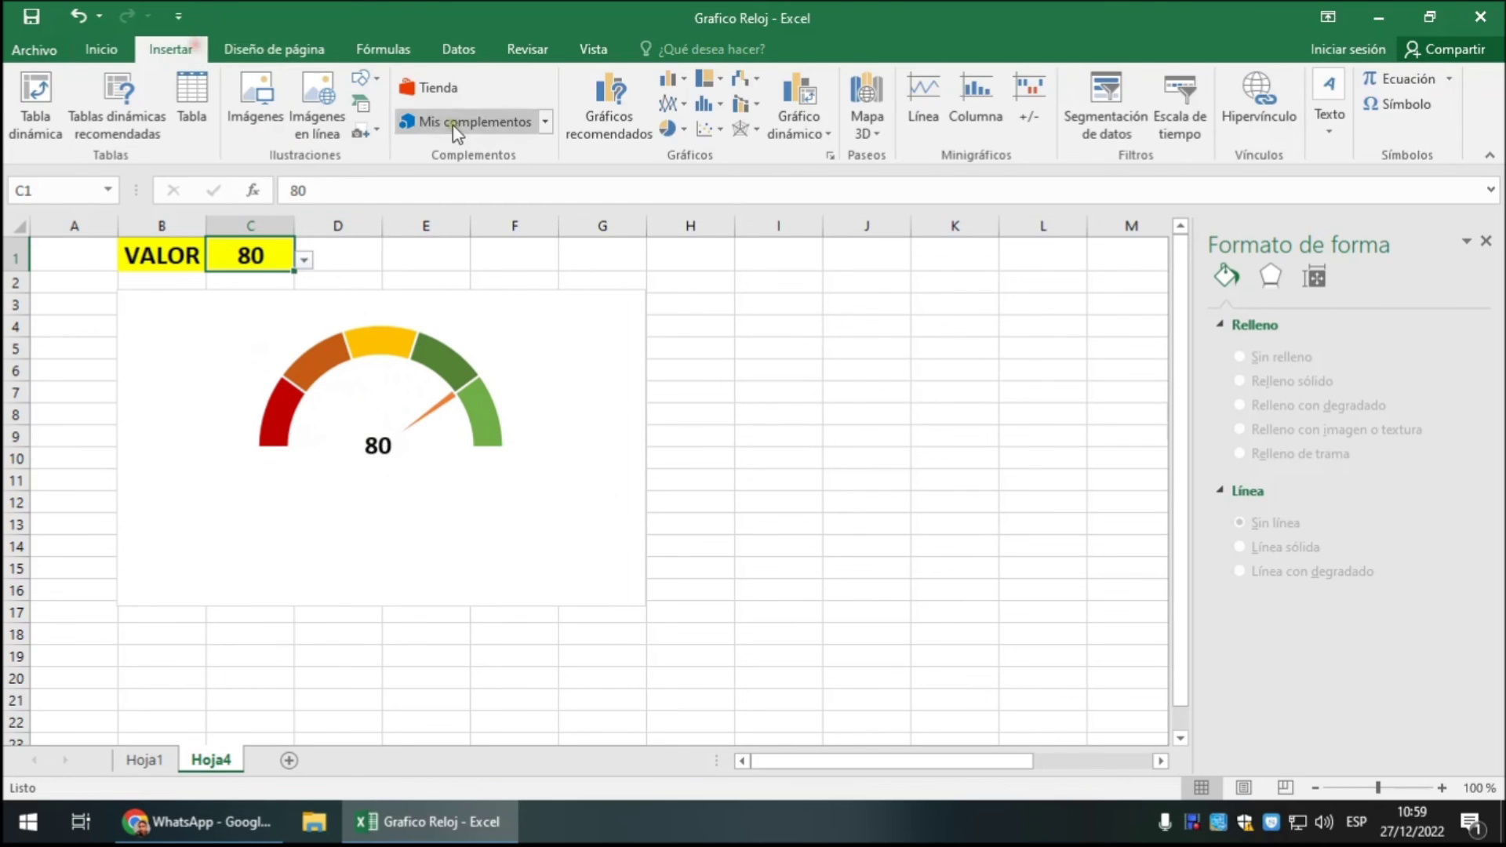
- Add a '0' text box beside the gauge's left end
left_click(363, 79)
left_click(361, 132)
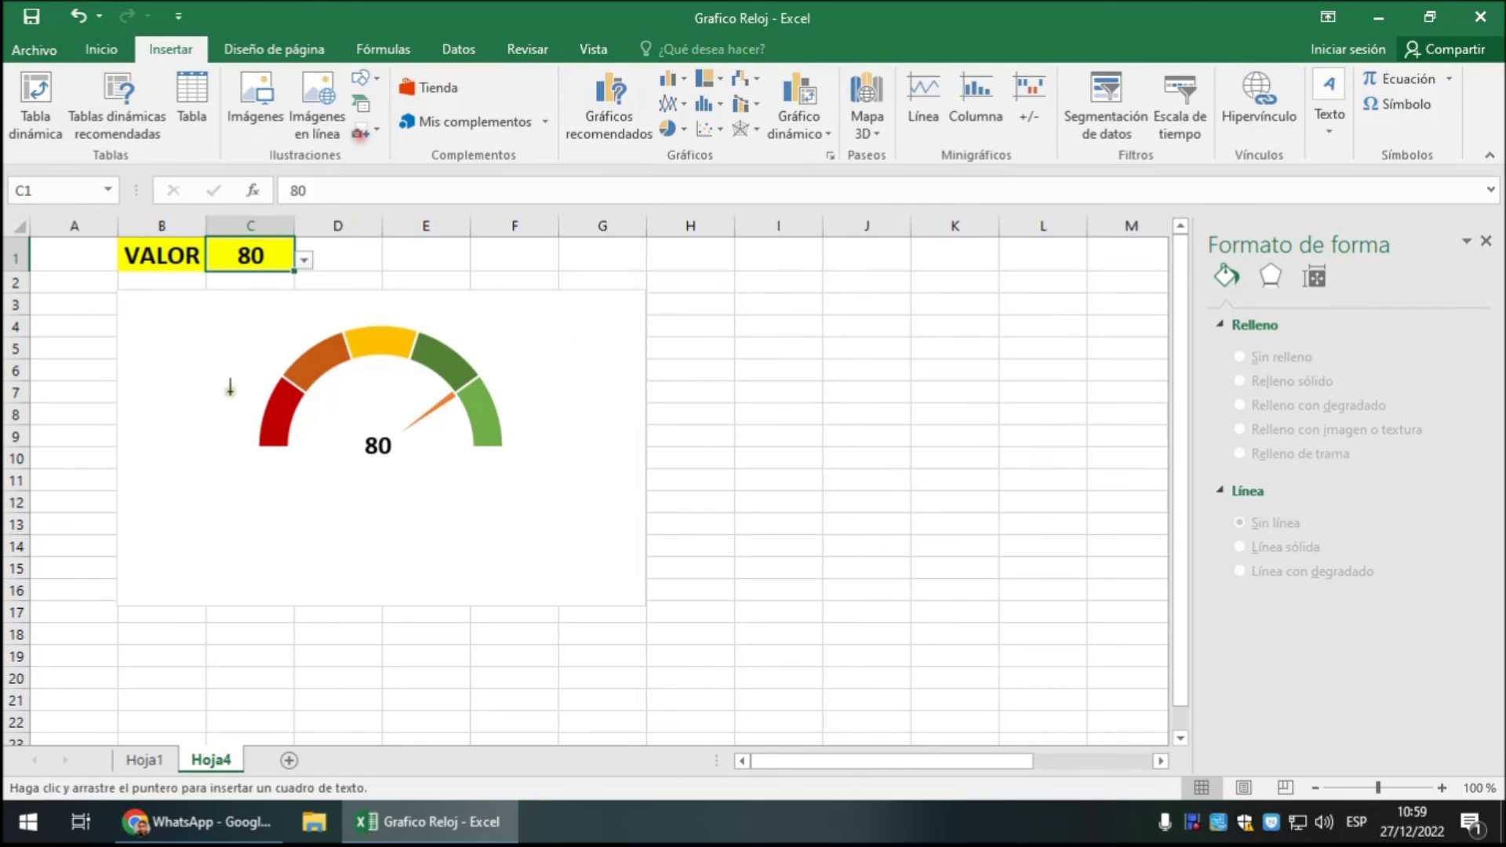
left_click(226, 436)
mouse_move(226, 436)
left_mouse_down()
mouse_move(136, 408)
mouse_move(221, 391)
left_mouse_up()
left_click(225, 424)
type("0")
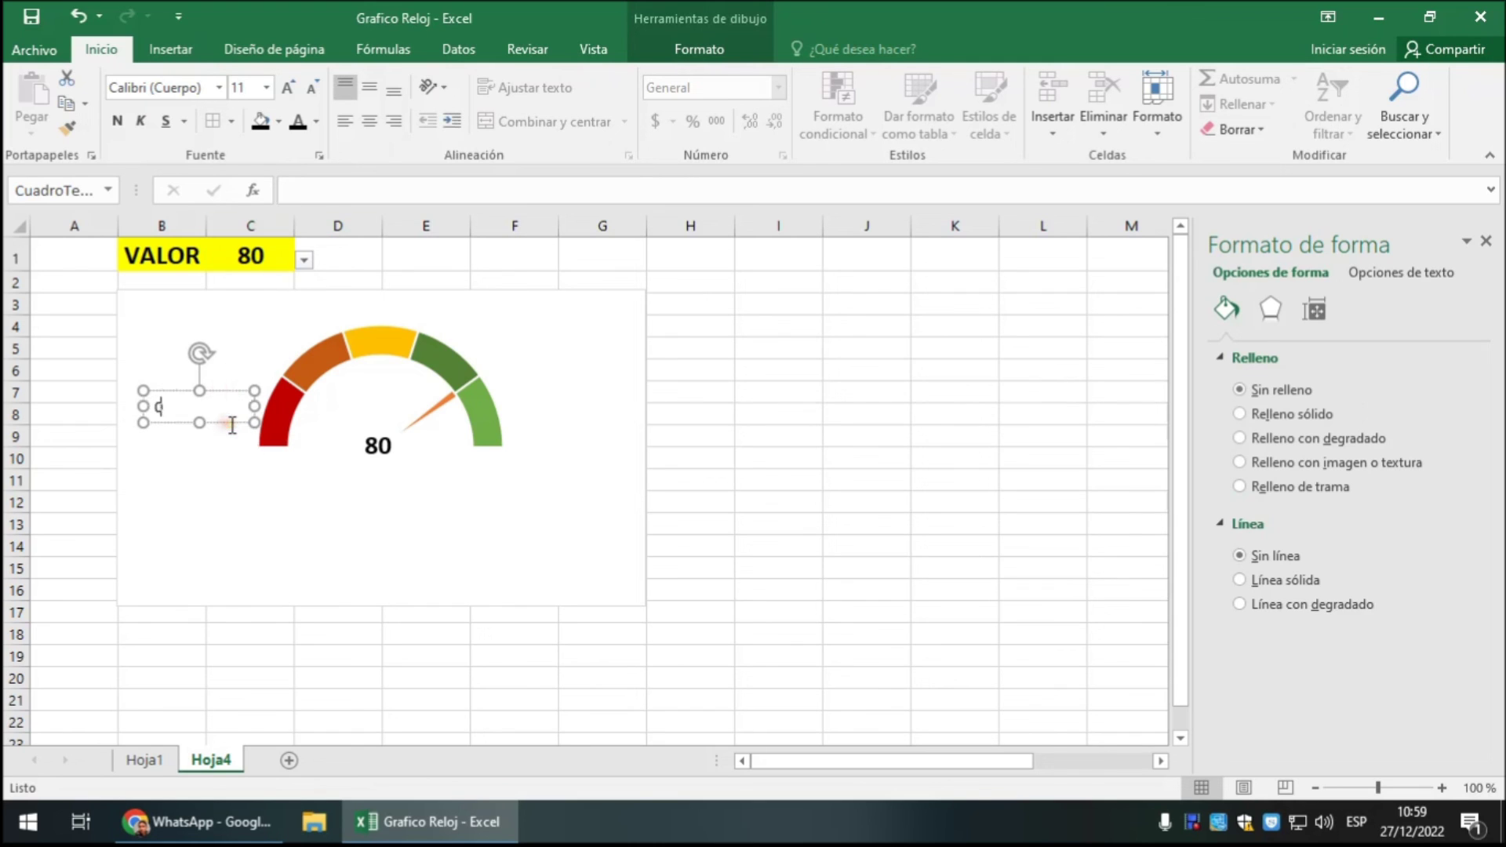
left_click_drag(254, 406, 174, 405)
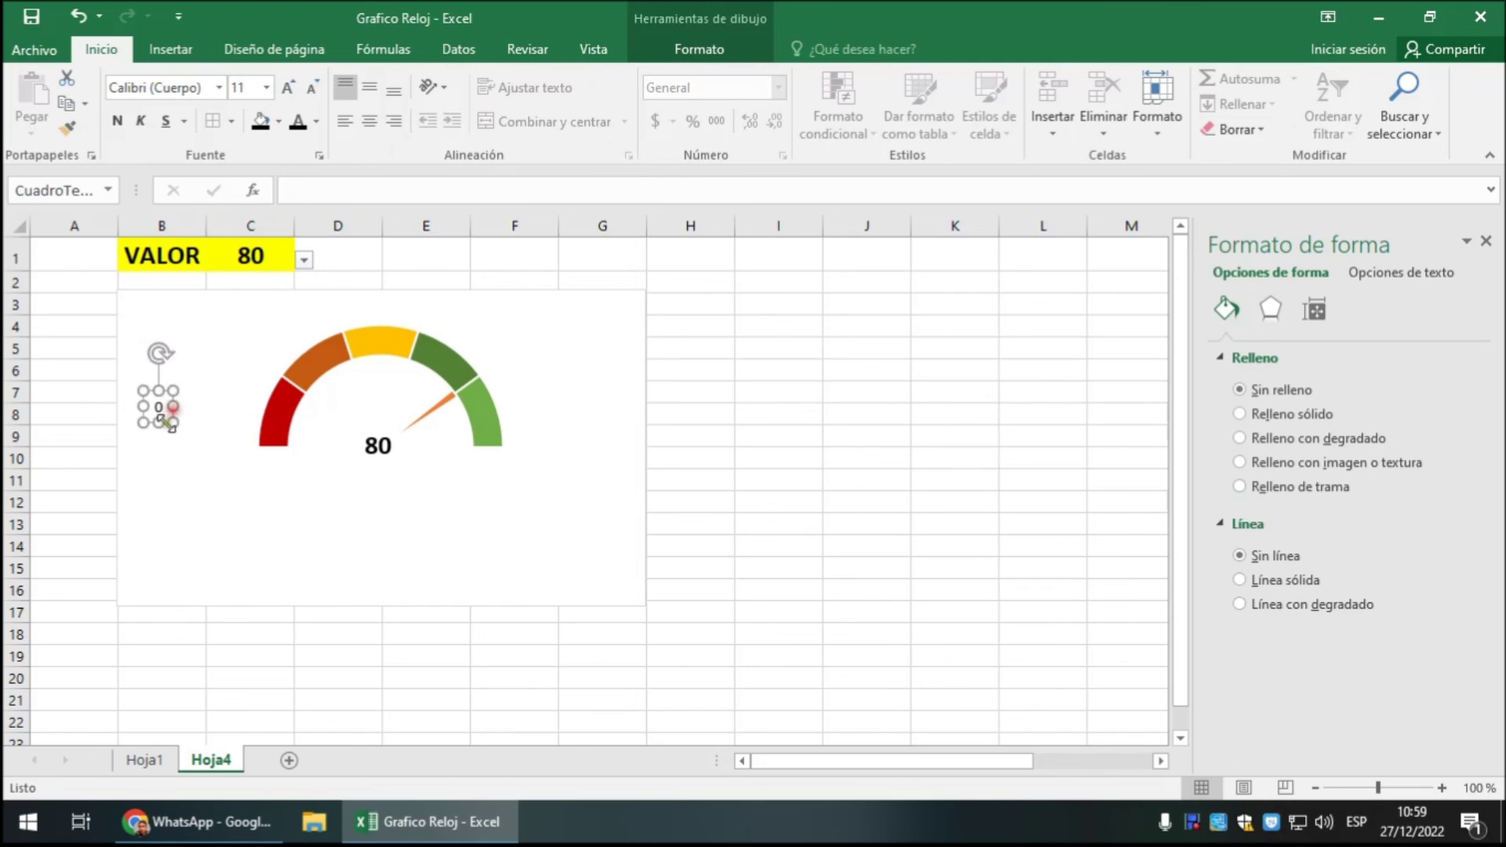
mouse_move(174, 423)
left_mouse_down()
mouse_move(259, 456)
mouse_move(274, 397)
left_mouse_up()
type("20")
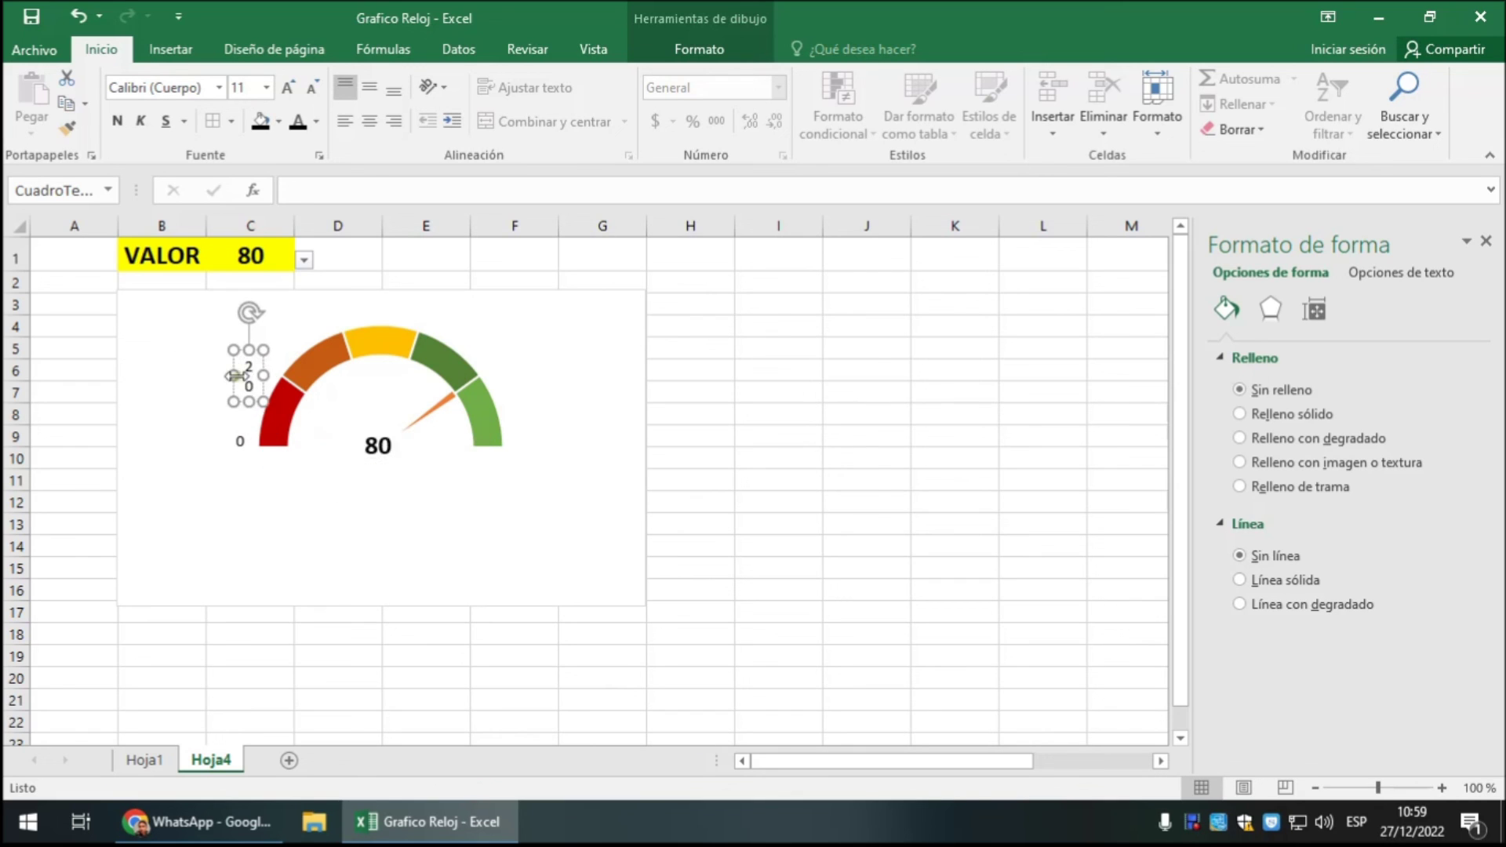
- Copy the label around the arc and renumber the copies 20, 40, 60, 80 and 100
mouse_move(268, 393)
left_mouse_down()
mouse_move(336, 338)
mouse_move(458, 328)
mouse_move(541, 423)
left_mouse_up()
left_click(321, 316)
type("4060")
left_click(509, 351)
type("80")
left_click(530, 431)
type("100")
left_click(564, 448)
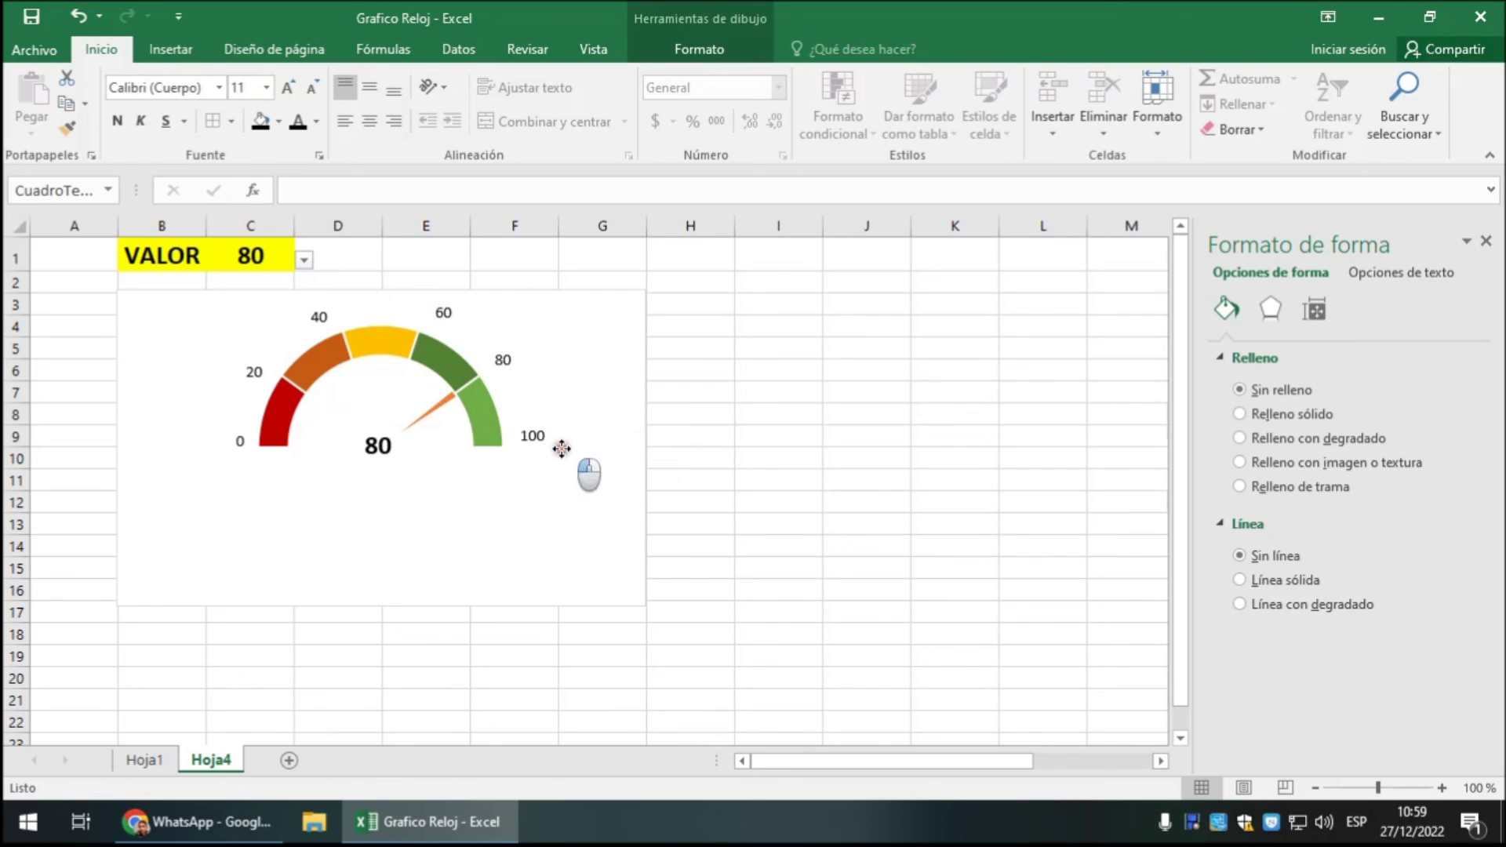
left_click(770, 455)
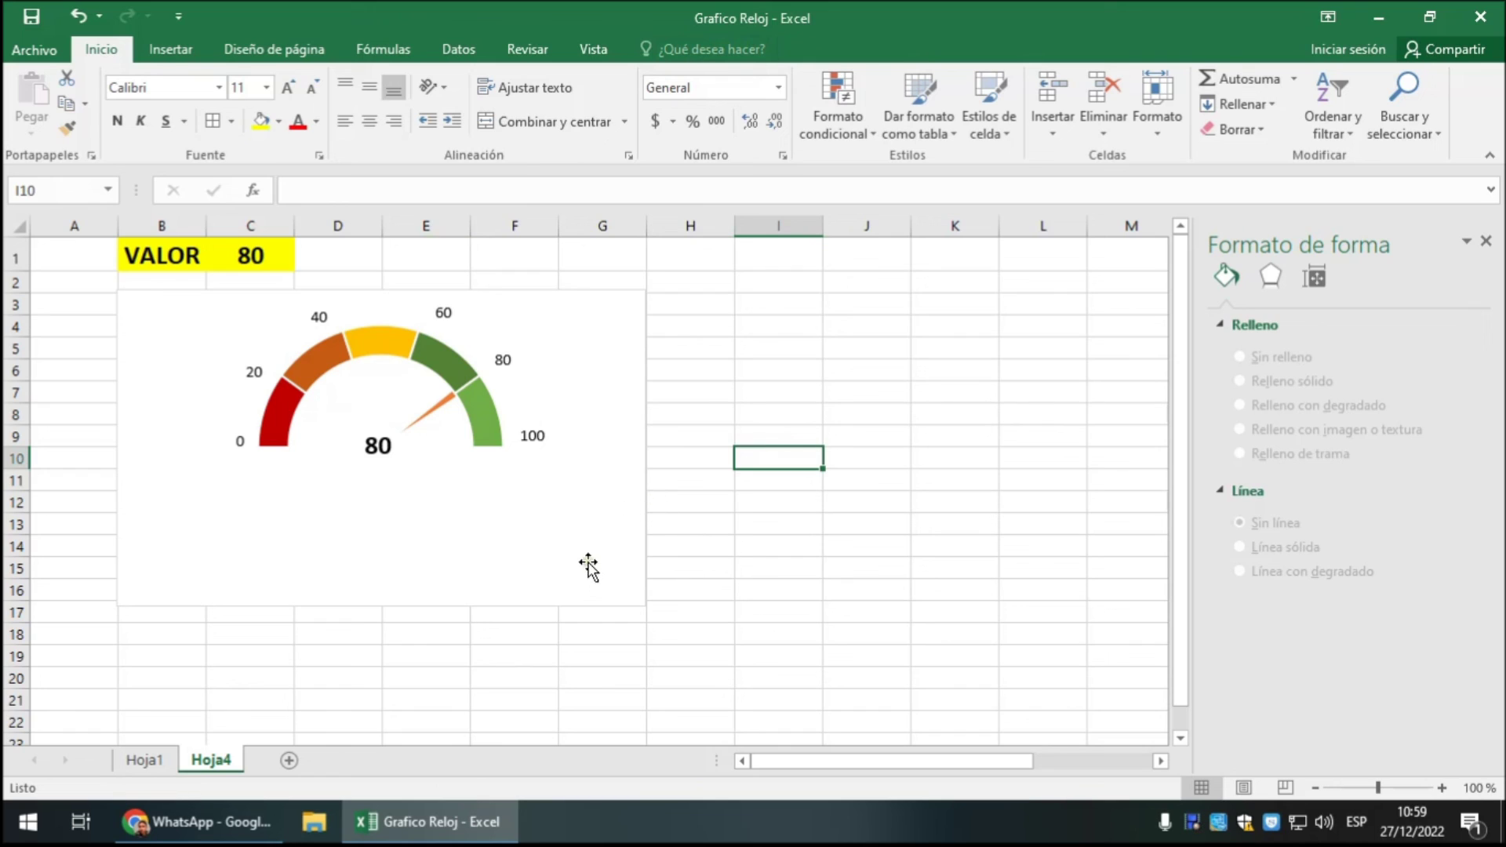
- Move the ESCALA helper table from H3:K16 so it starts at P9, then deselect
left_click_drag(691, 302, 973, 594)
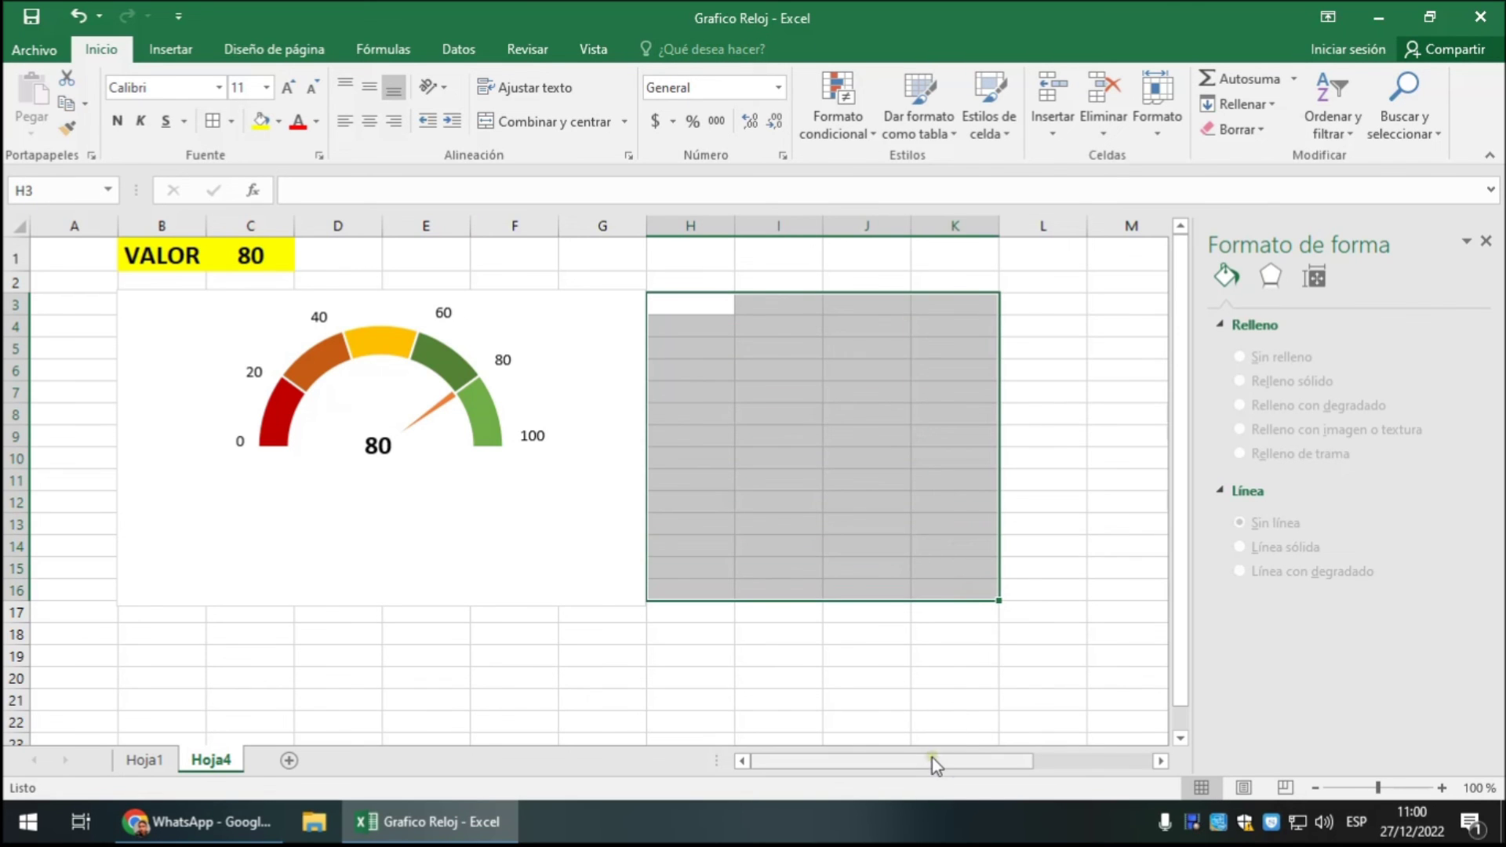
left_click_drag(932, 760, 1020, 761)
left_click(1044, 437)
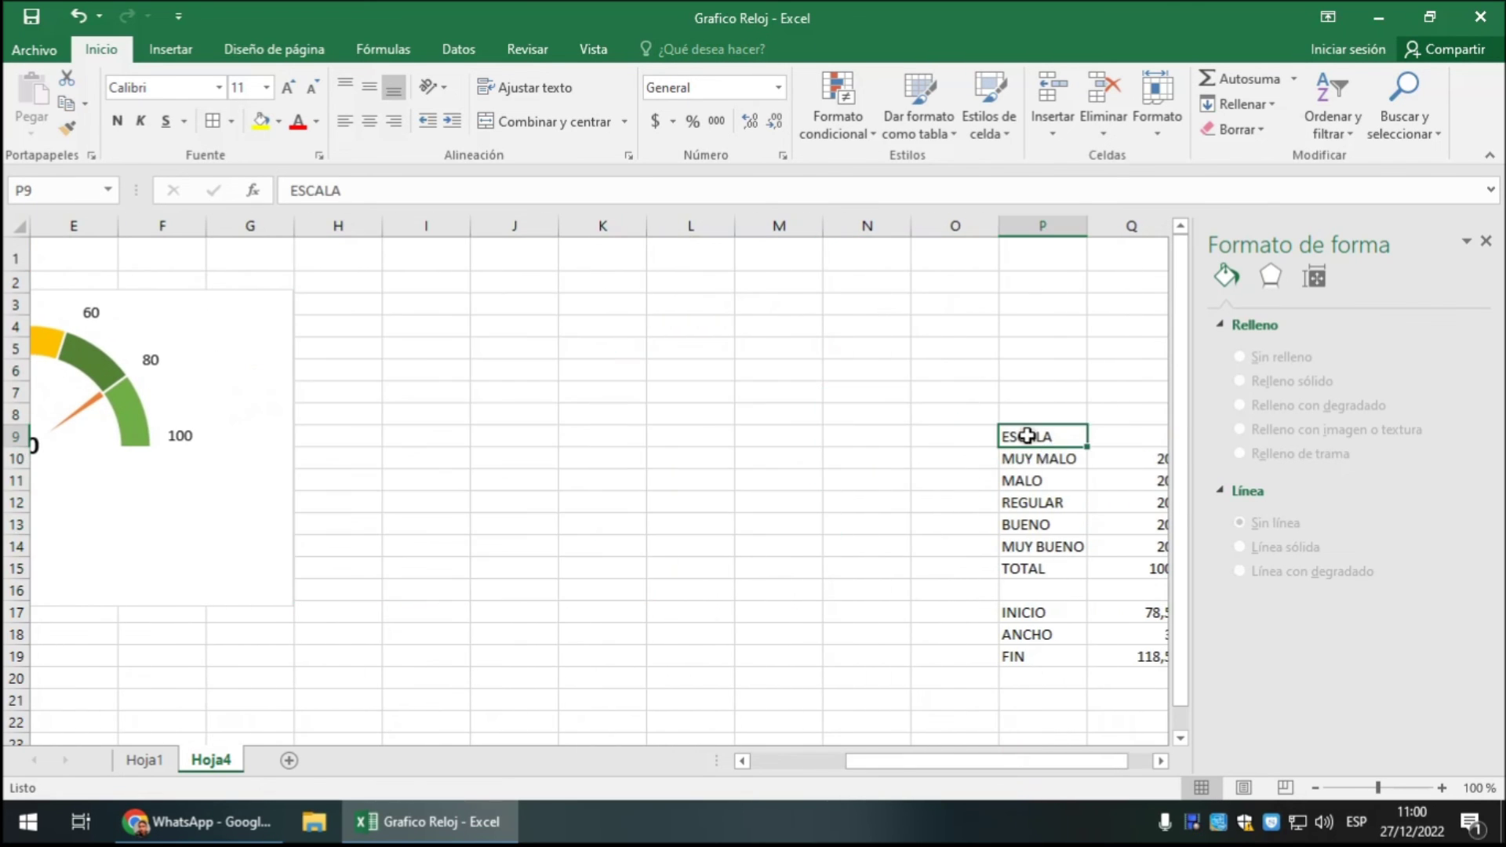
left_click_drag(1036, 760, 1060, 762)
left_click_drag(955, 433, 1087, 669)
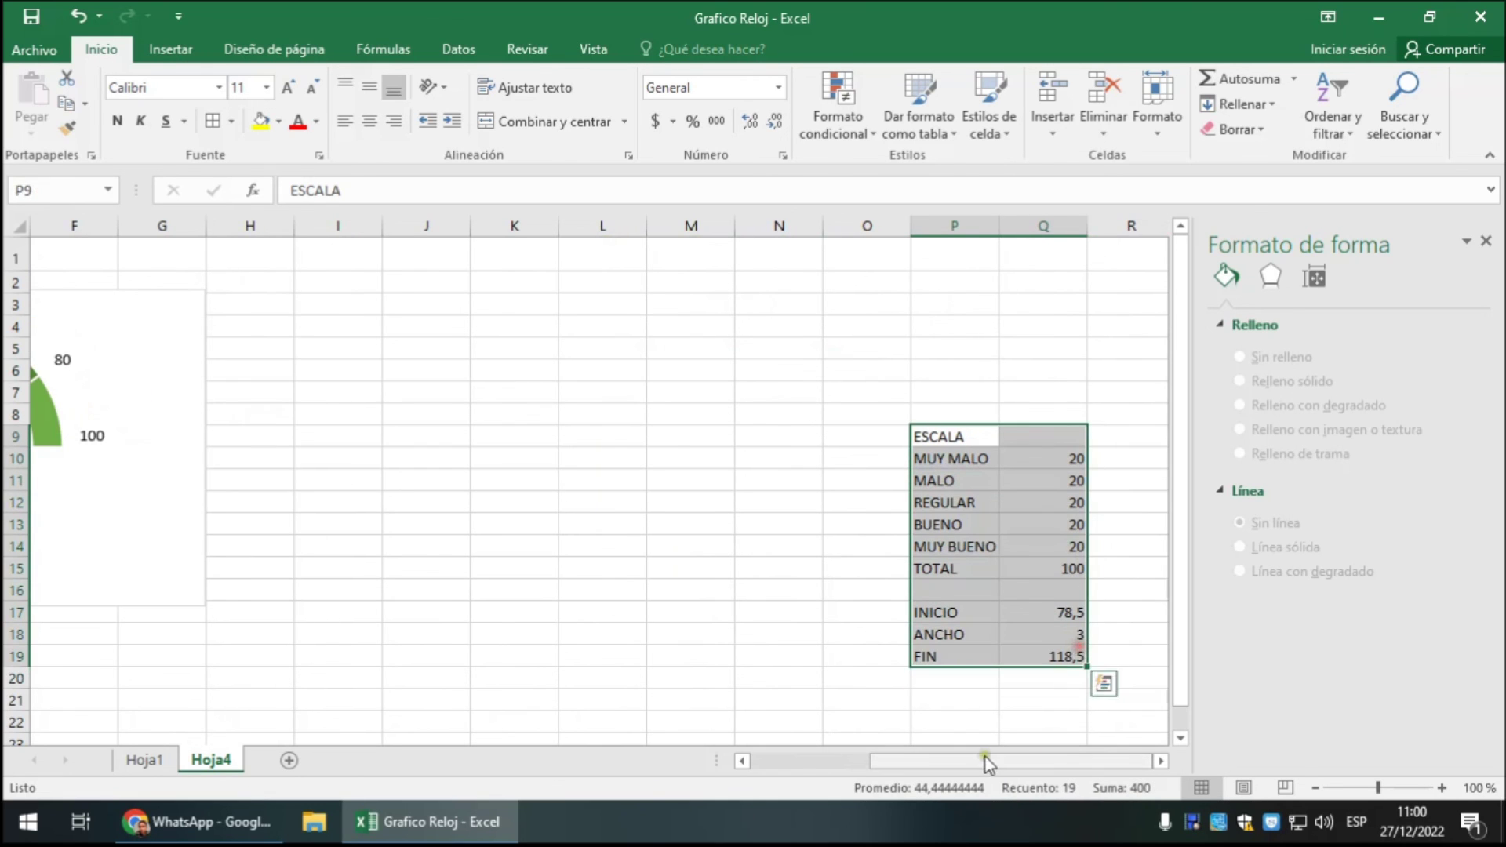
left_click_drag(980, 760, 863, 761)
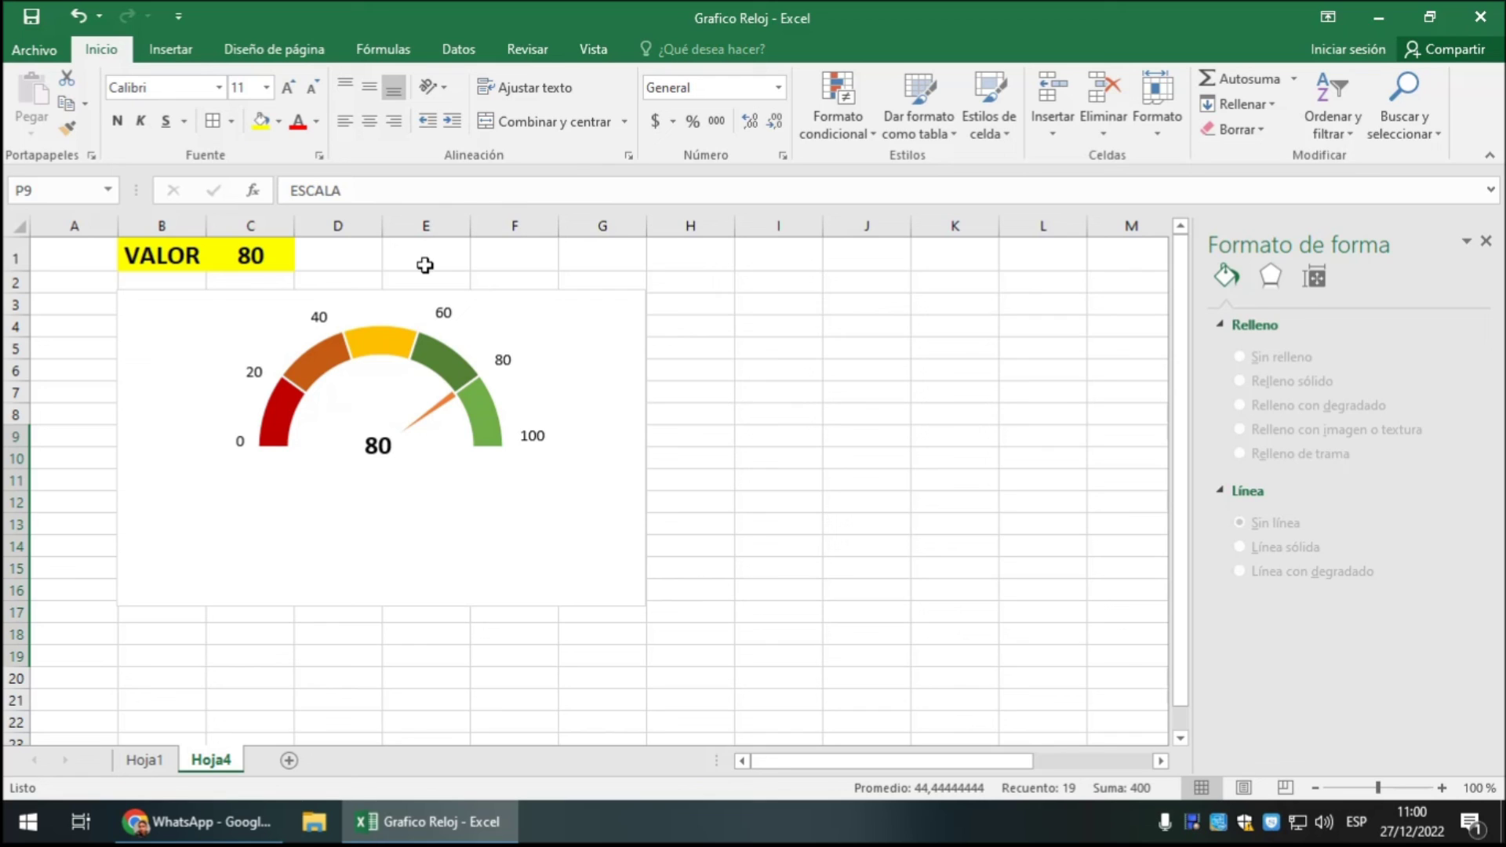
left_click(710, 281)
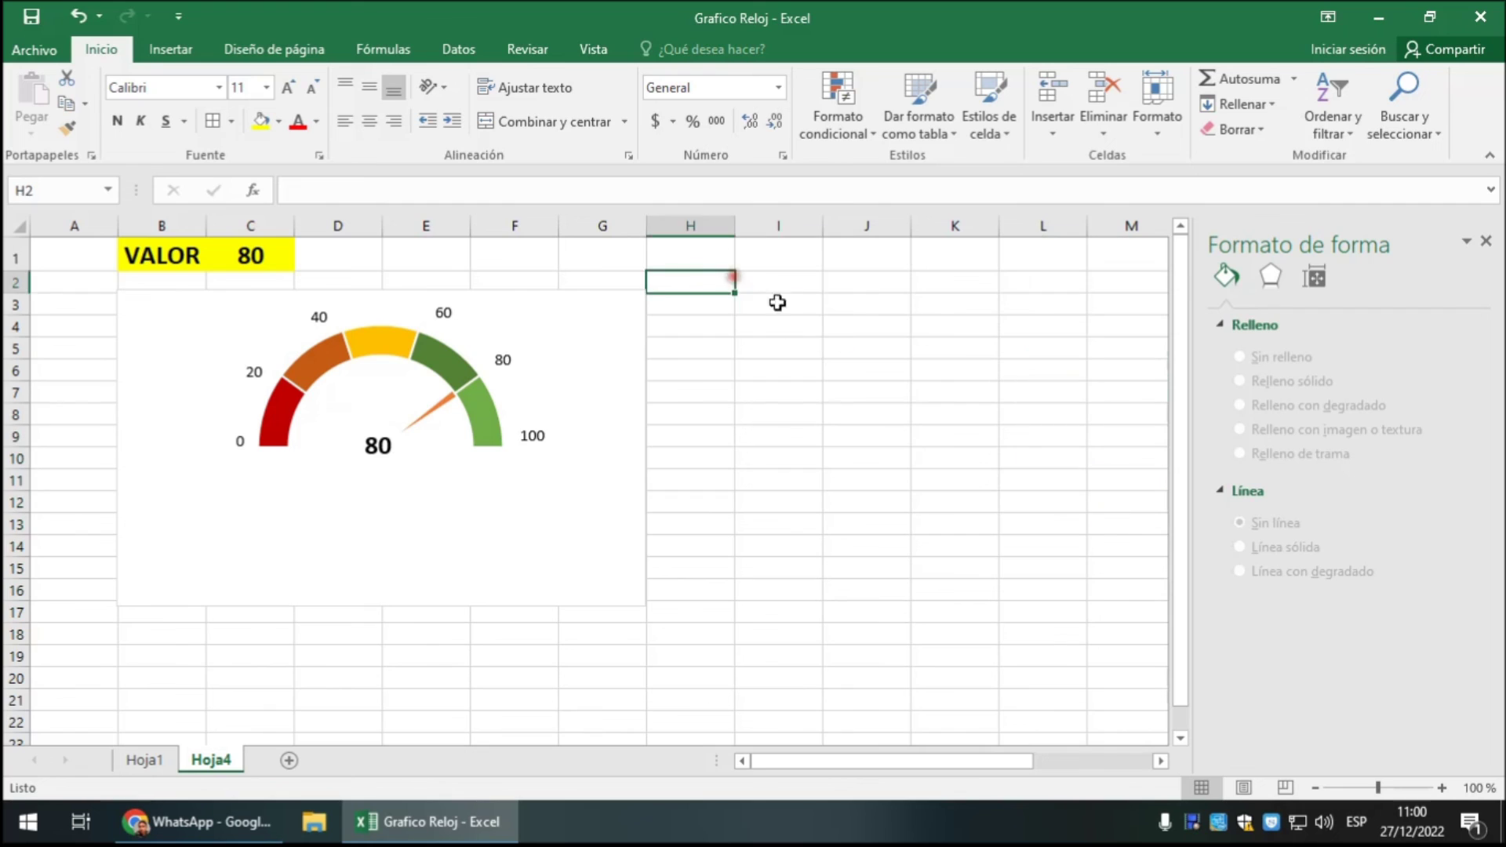
left_click(783, 327)
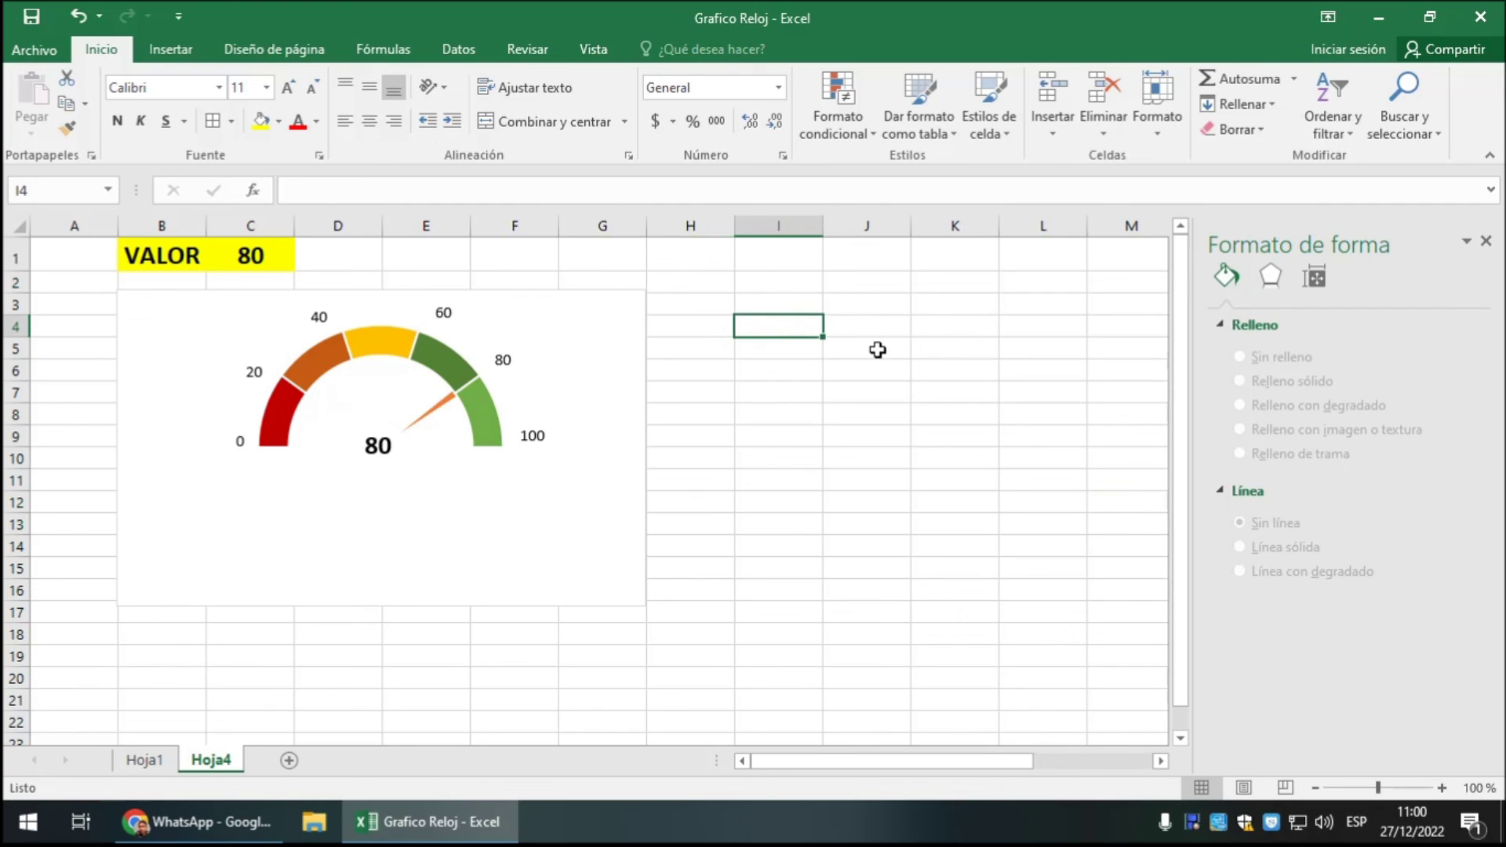